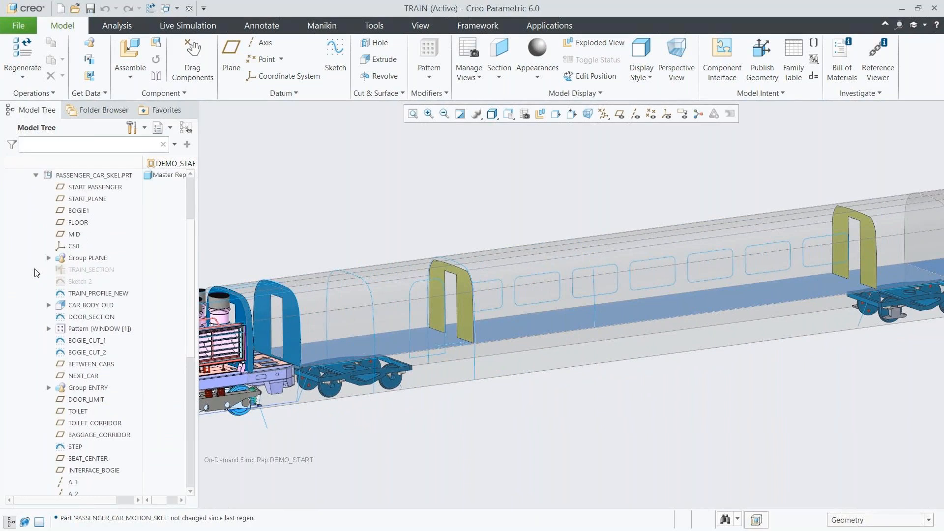
Activate the PASSENGER_CAR_SKEL.PRT skeleton within the train assembly
left_click(90, 177)
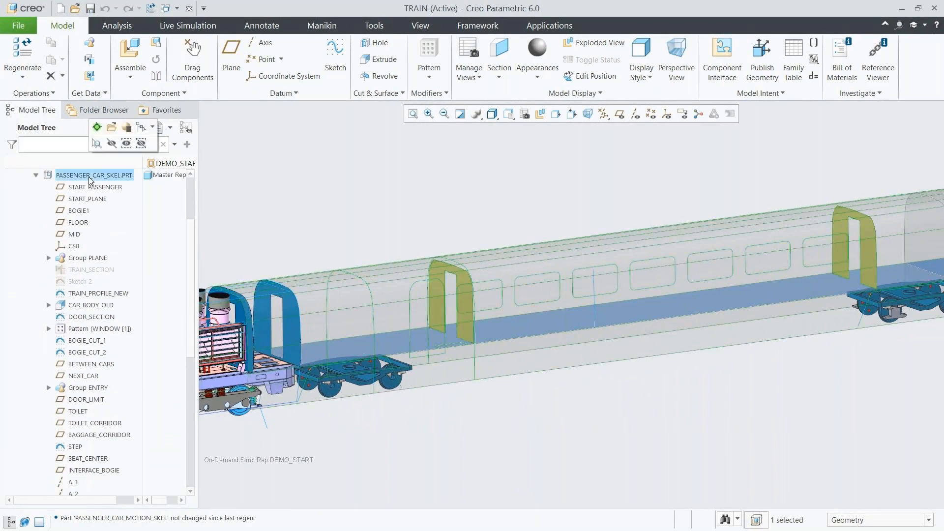
left_click(96, 127)
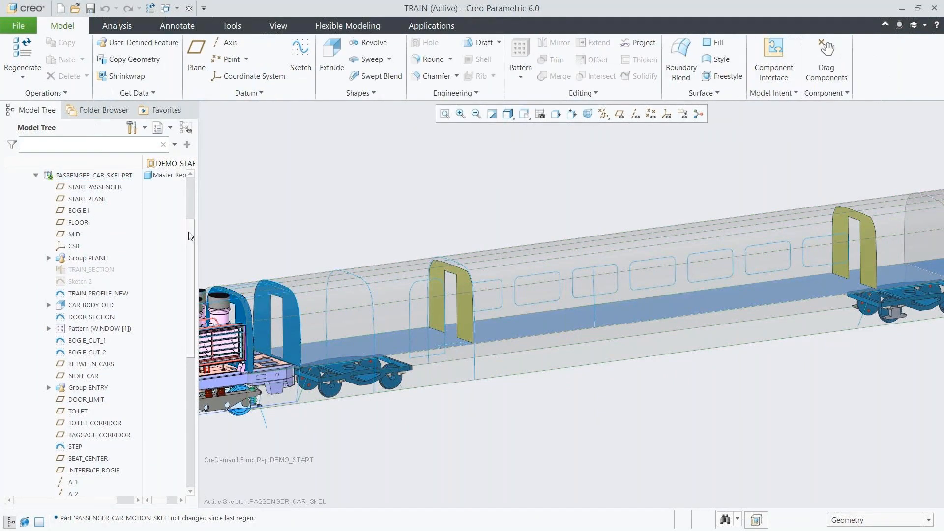
left_click_drag(190, 237, 190, 302)
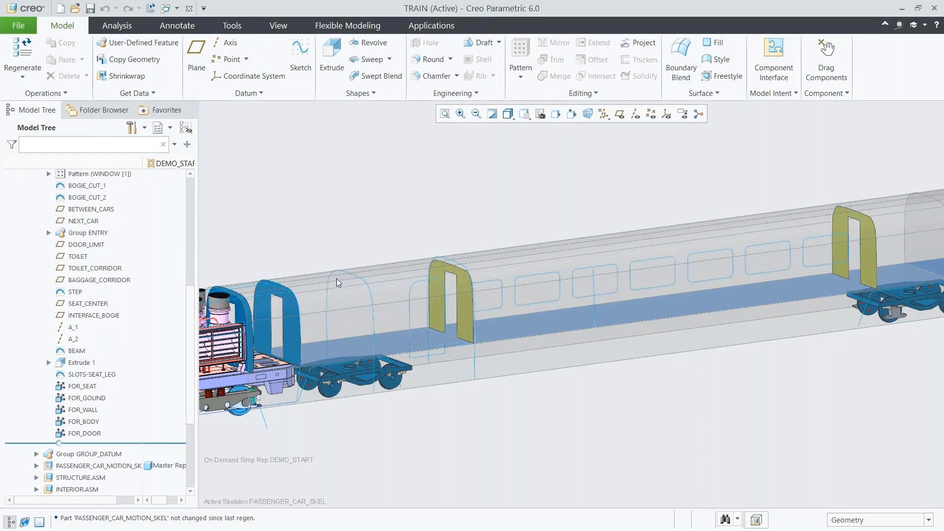
Start a Publish Geometry feature and add the blue floor quilt (Quilt:F49) of PASSENGER_CAR_SKEL as its surface set
left_click(772, 93)
left_click(775, 109)
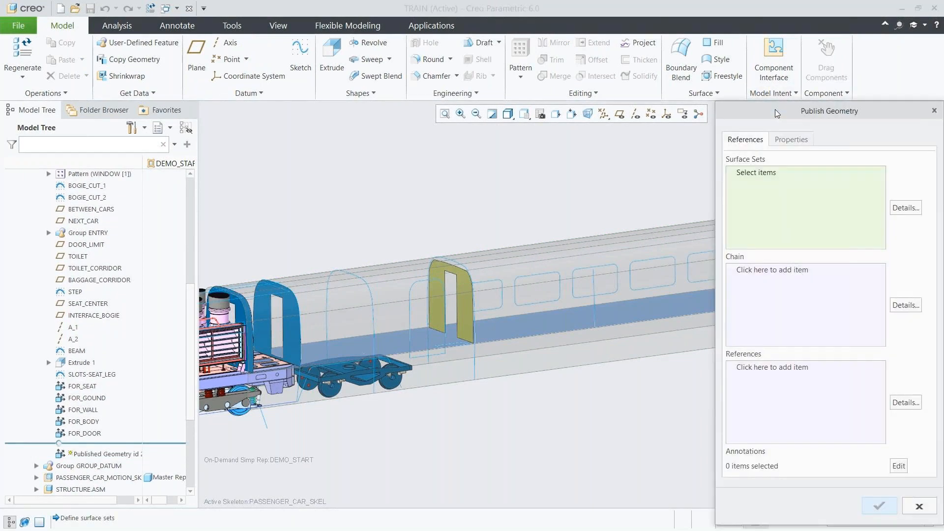
left_click(544, 319)
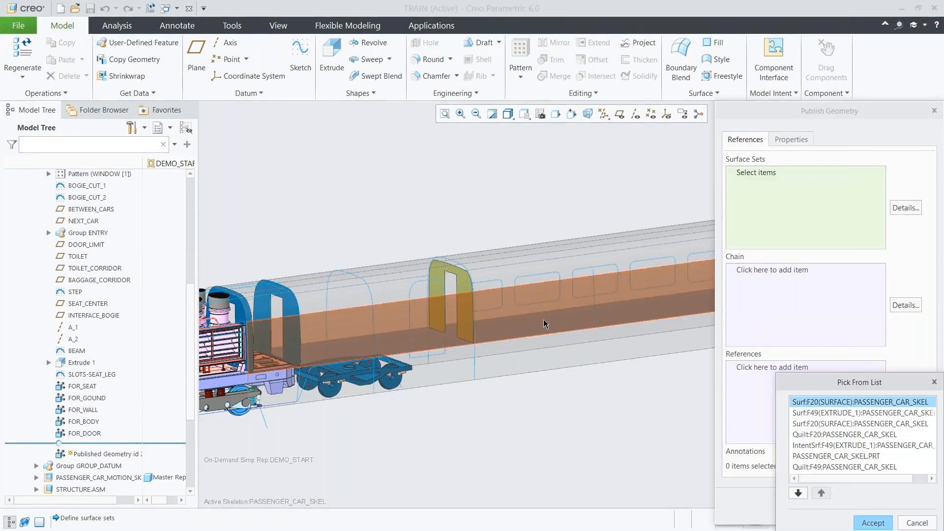
left_click(822, 467)
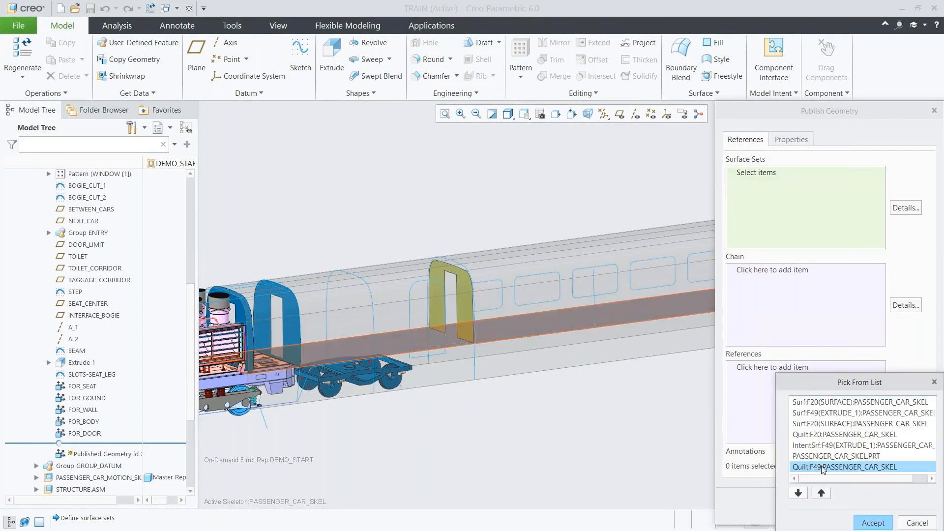
left_click(872, 522)
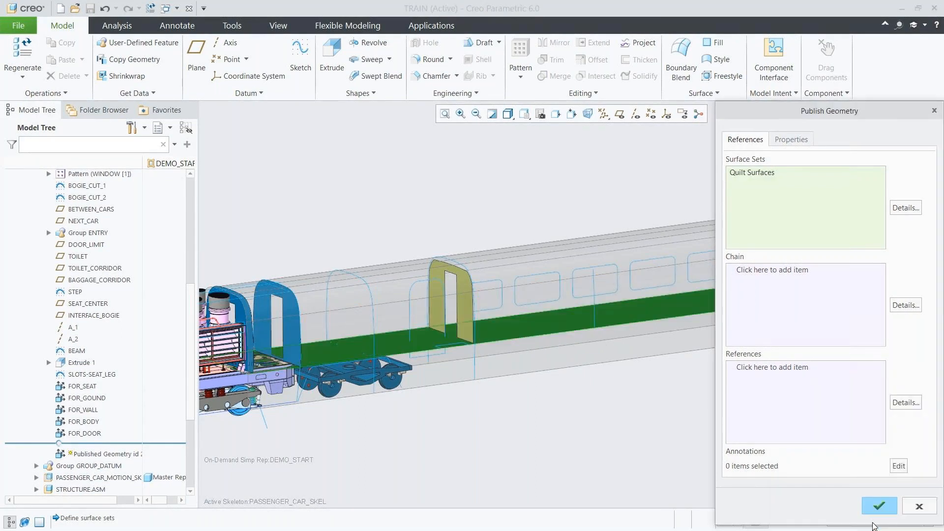
Add the first window outline and the section curve around the nearer yellow wall as chains of the floor's published geometry
left_click(759, 284)
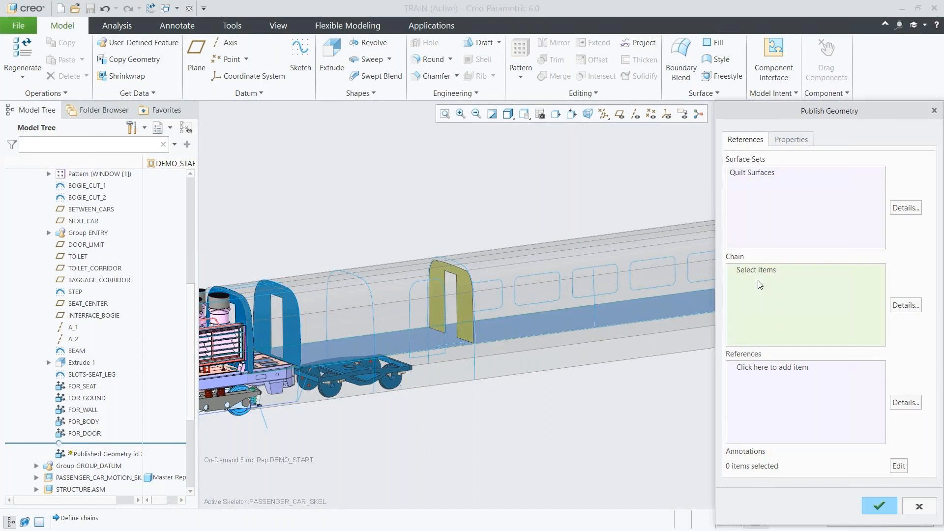
left_click(483, 313)
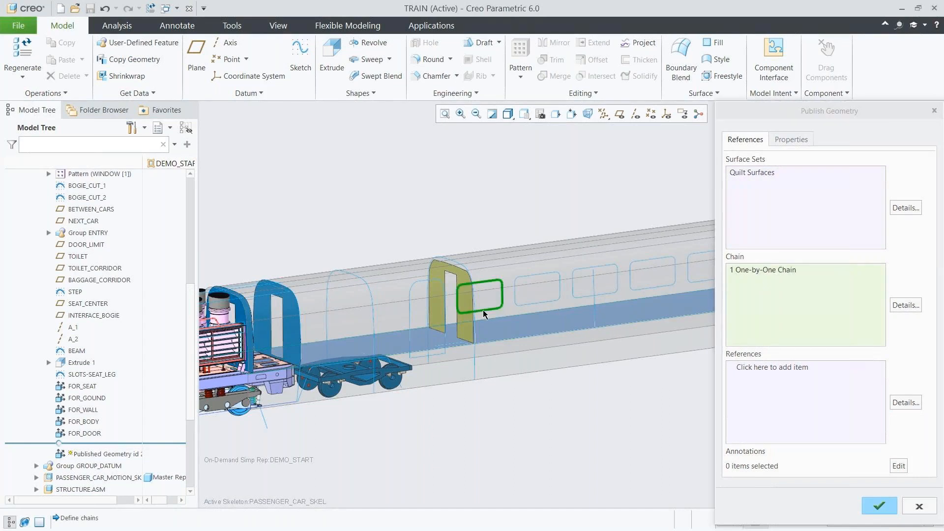
left_click(475, 365)
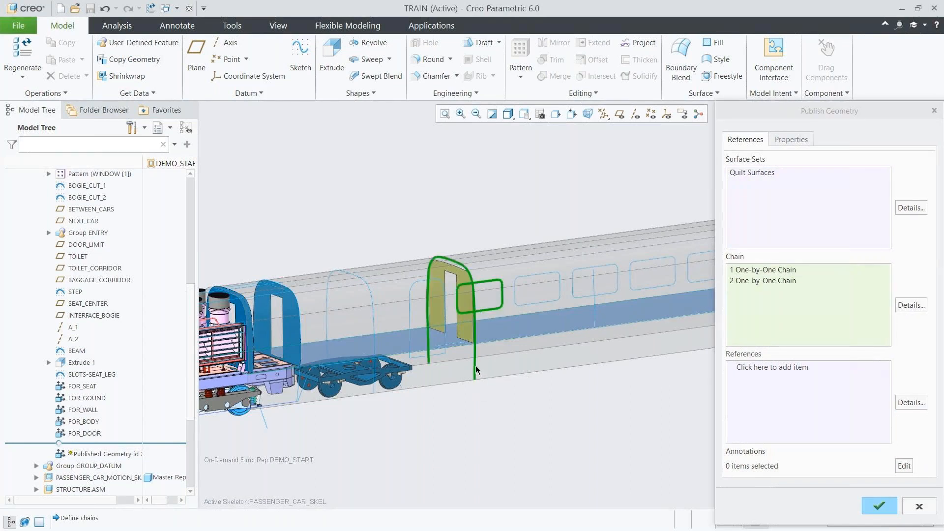
Name the published geometry for_structure and complete the feature
left_click(791, 139)
double_click(797, 162)
type("for_structure")
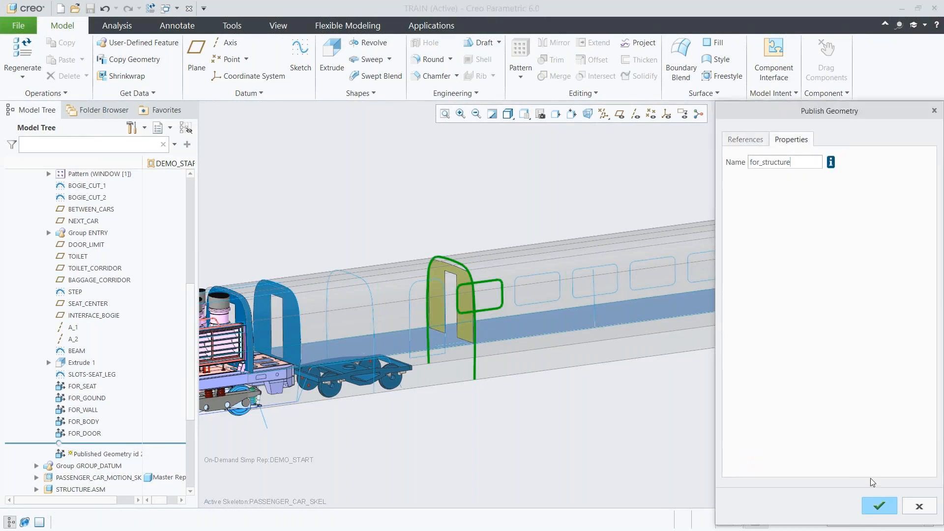
left_click(868, 502)
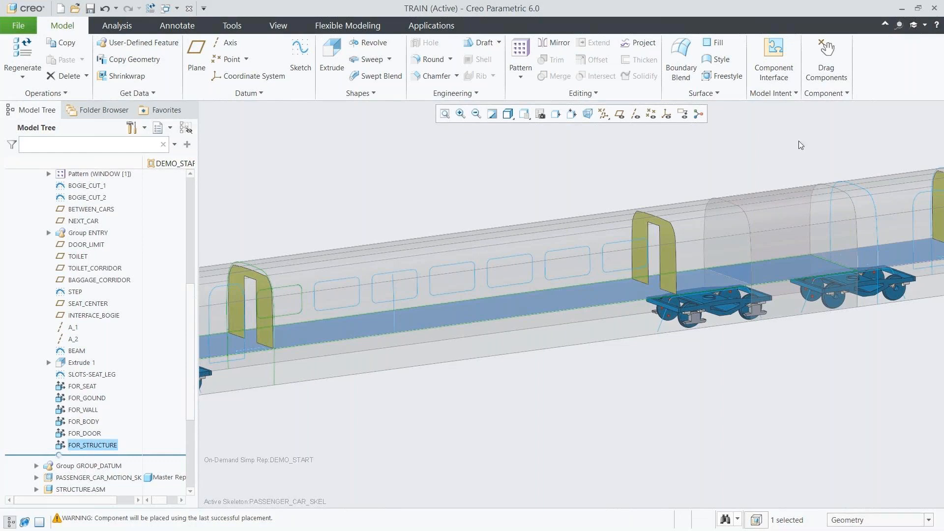
Start another Publish Geometry feature with the two yellow wall quilts (Quilt:F38 and Quilt:F36) of PASSENGER_CAR_SKEL as surface sets
left_click(789, 94)
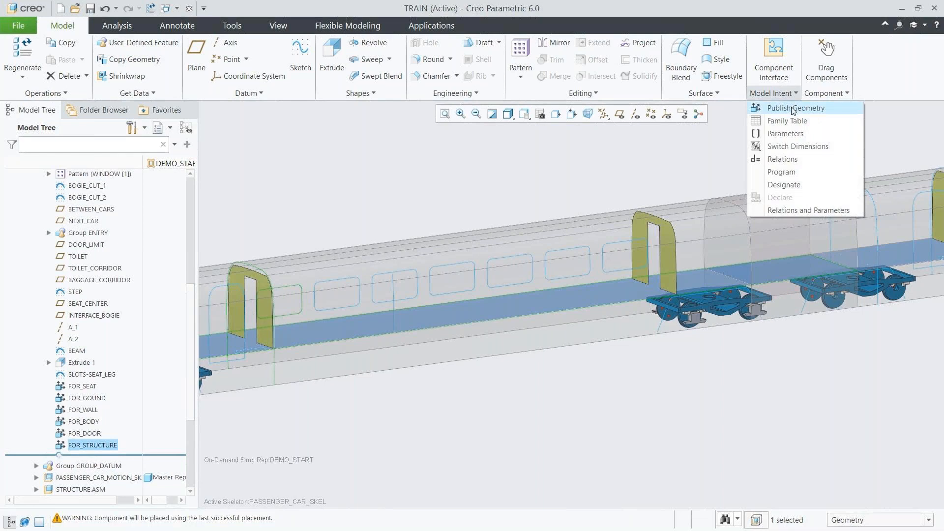
left_click(792, 108)
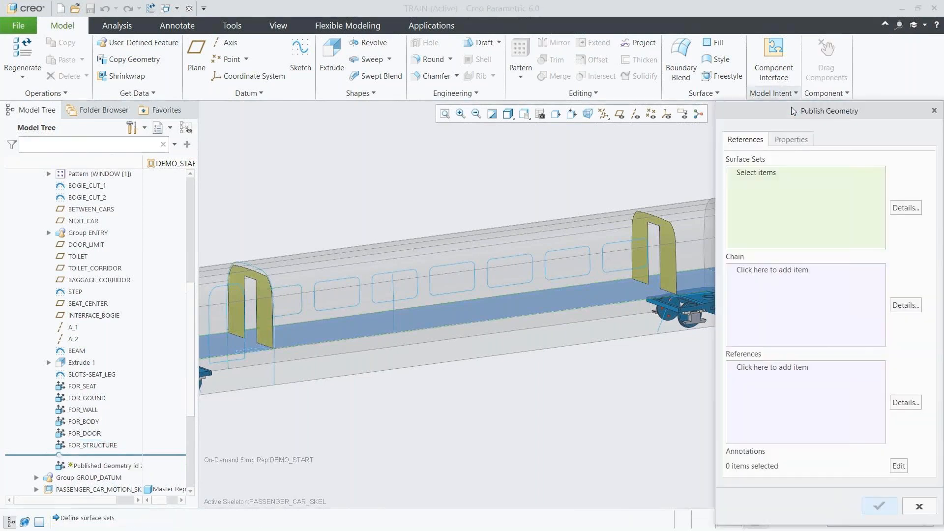
right_click(664, 257)
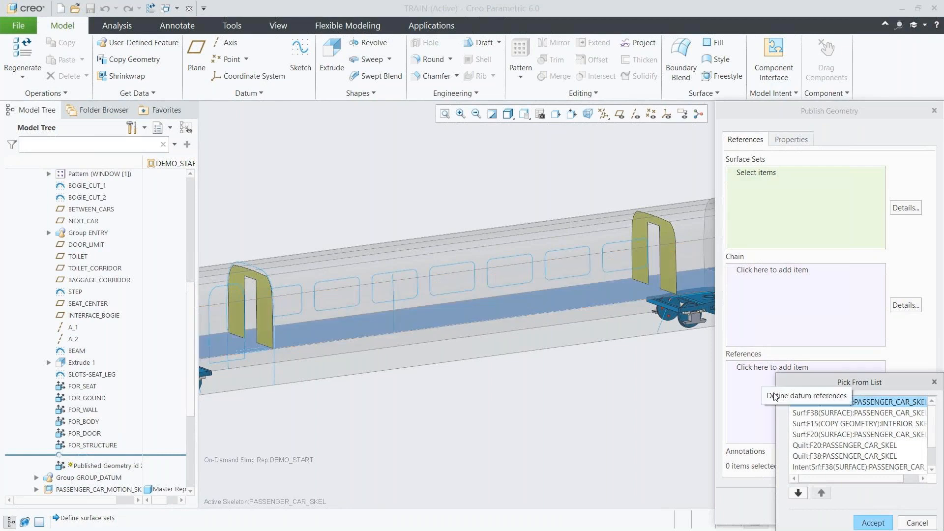
left_click(812, 455)
left_click(865, 522)
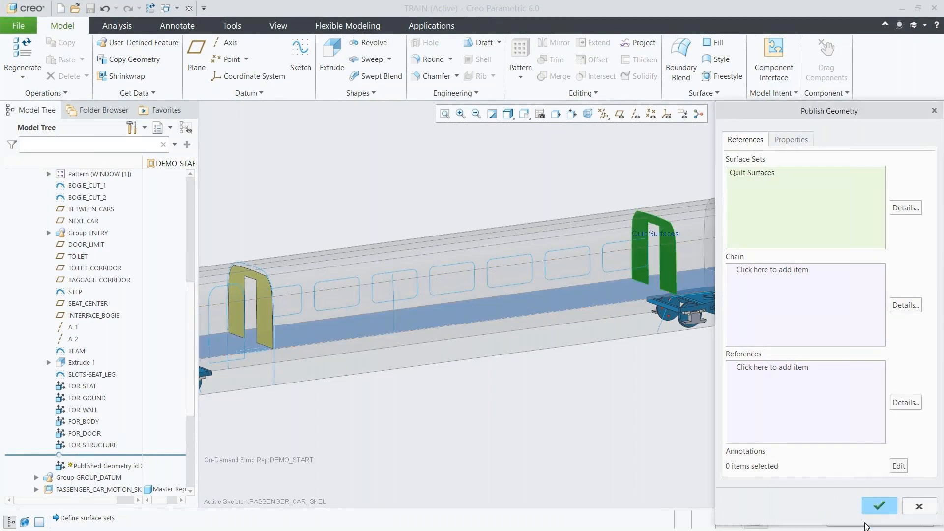
right_click(266, 314)
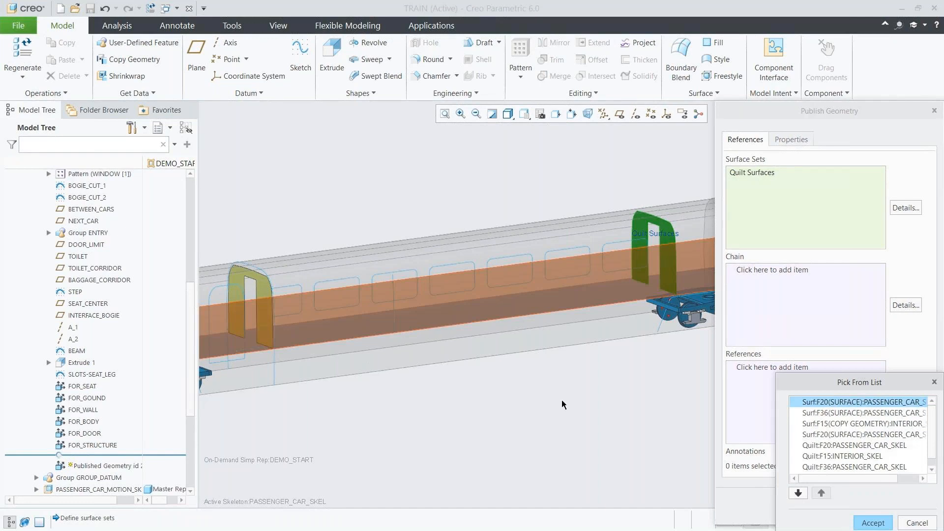
left_click(814, 467)
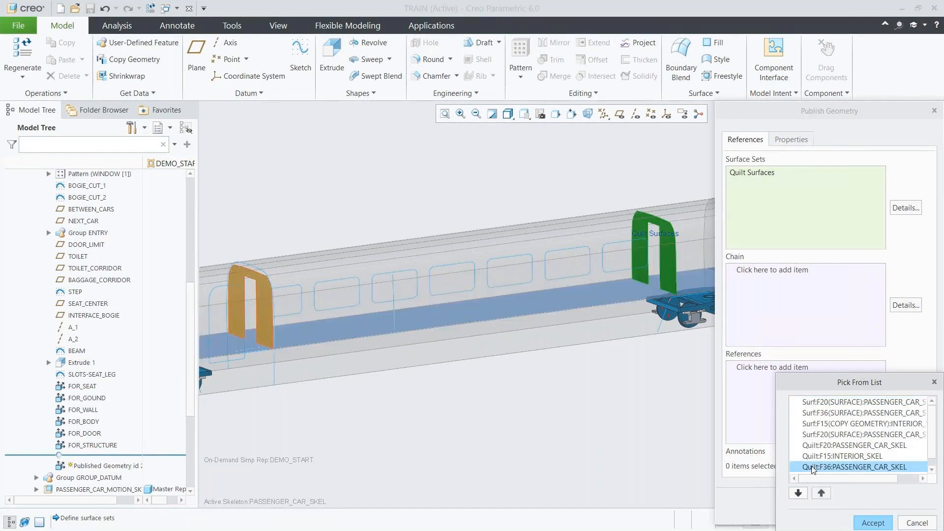
left_click(869, 522)
Add the first window outline and the nearer wall's section curve as chains alongside the two wall quilts
left_click(761, 279)
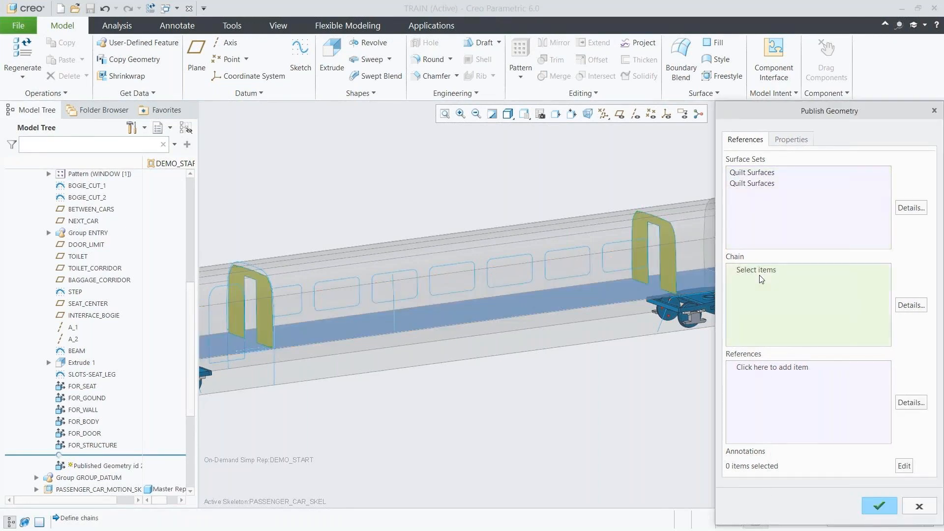
left_click(288, 318)
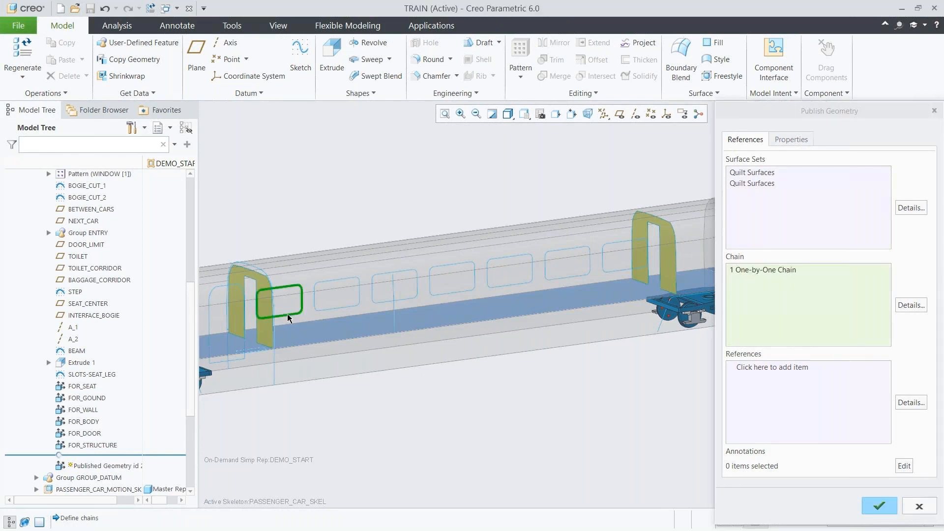
left_click(274, 374)
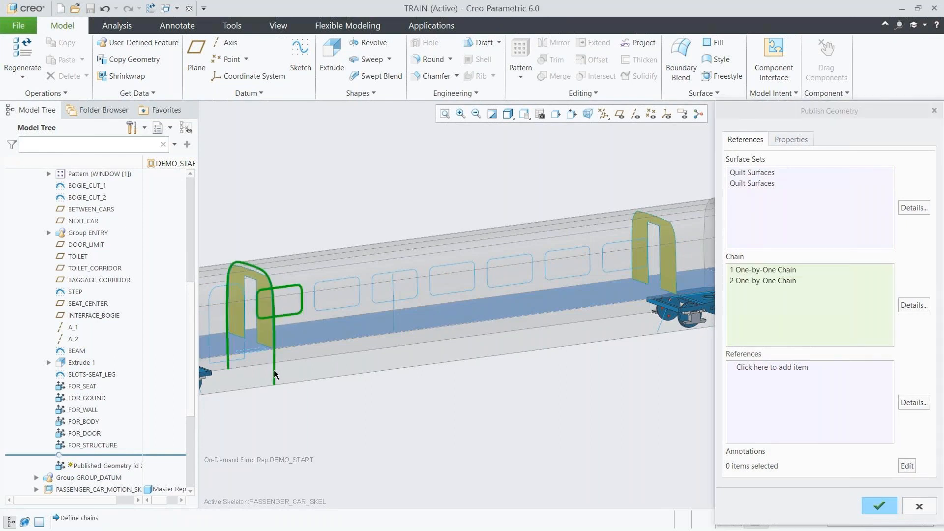
Complete the published geometry under the name for_interior and reactivate the top-level TRAIN assembly
left_click(789, 141)
double_click(785, 162)
type("for_interior")
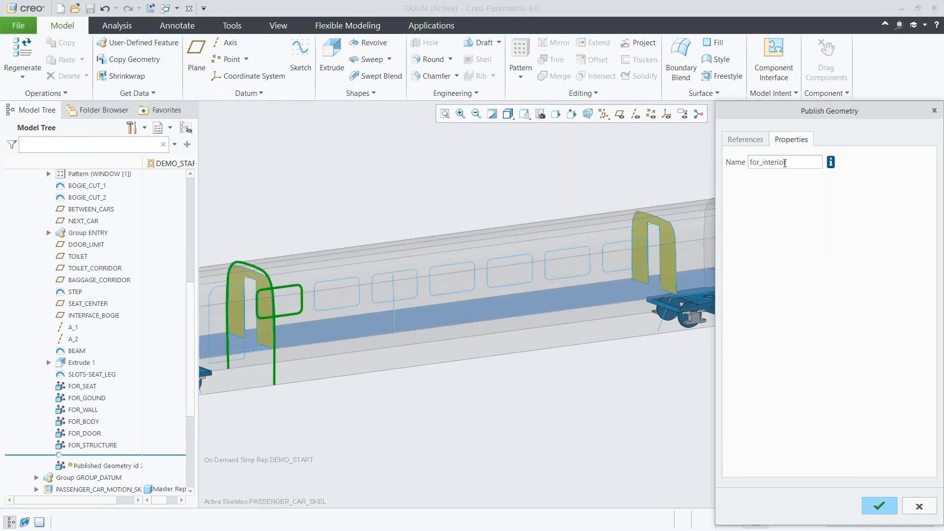
left_click(876, 506)
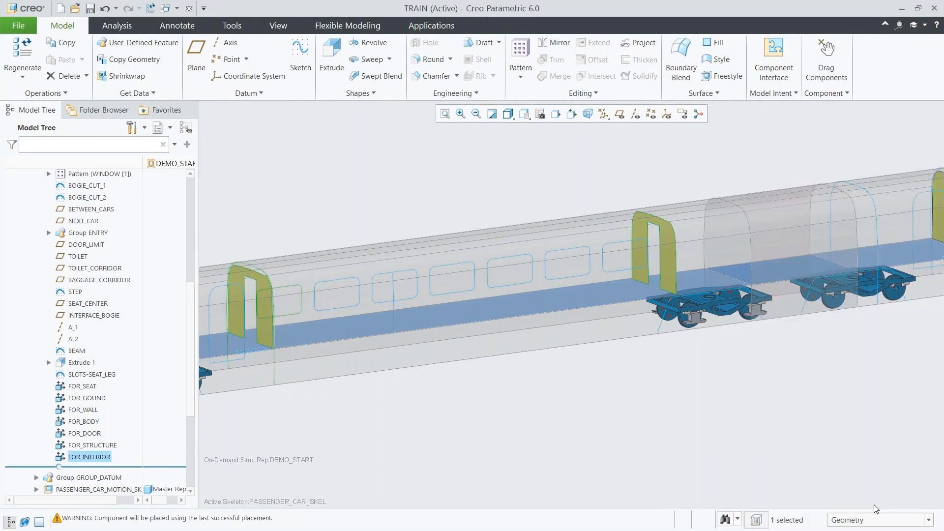
key("ctrl+a")
key("v")
key("0")
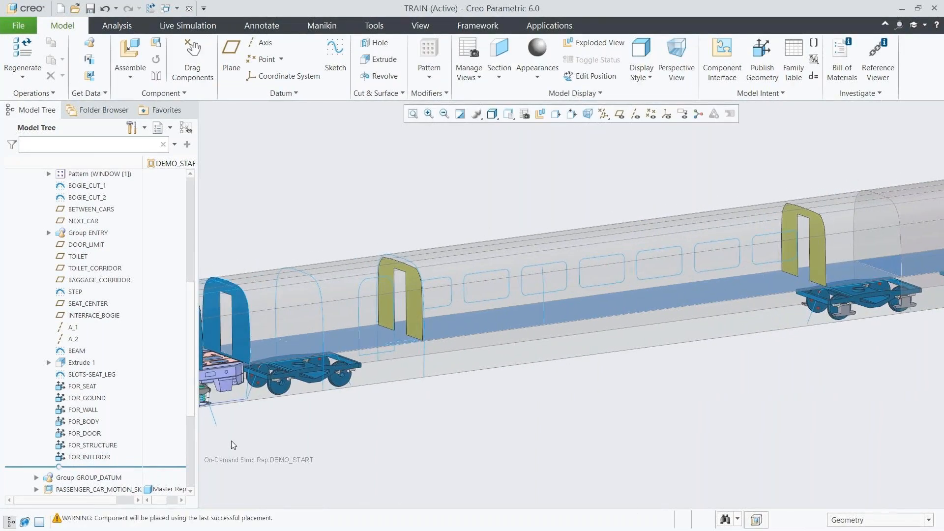
Expand STRUCTURE.ASM and its skeleton, and activate STRUCTURE_SKEL.PRT
left_click_drag(188, 408, 189, 485)
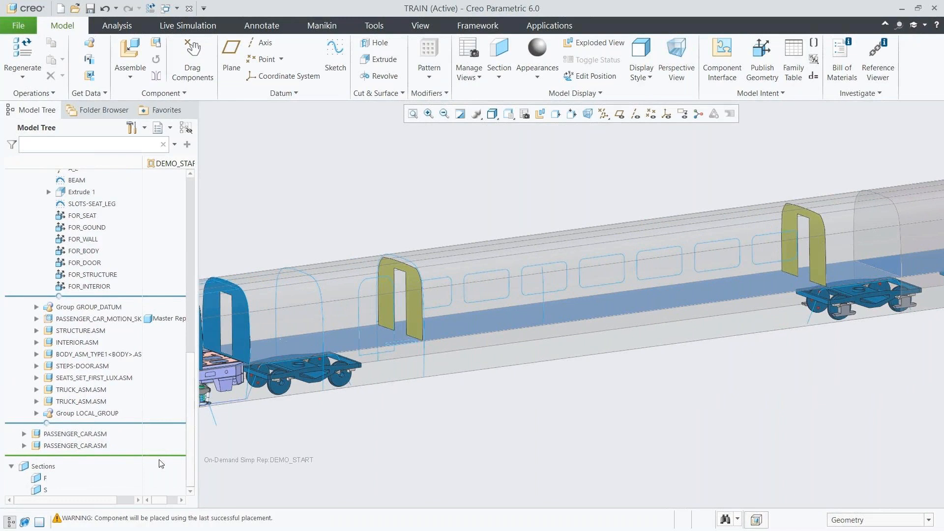
left_click(36, 330)
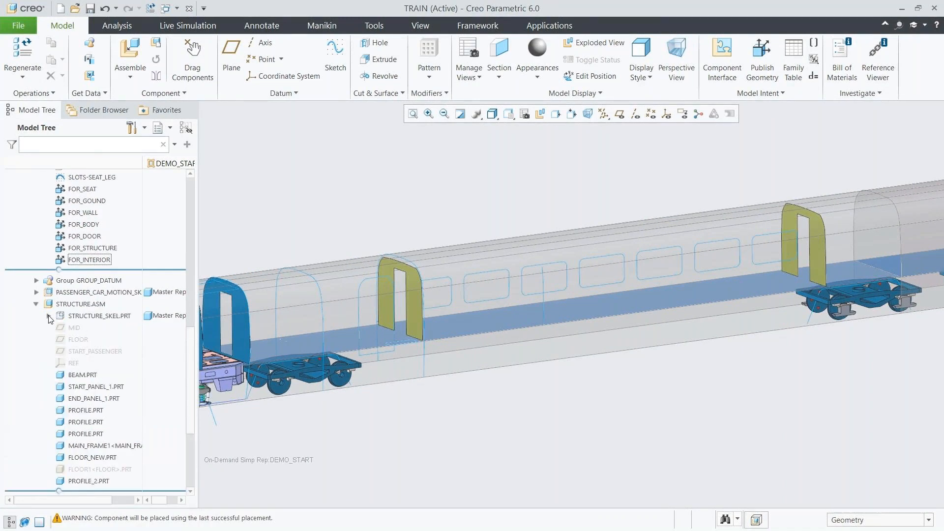
left_click(48, 315)
left_click(102, 187)
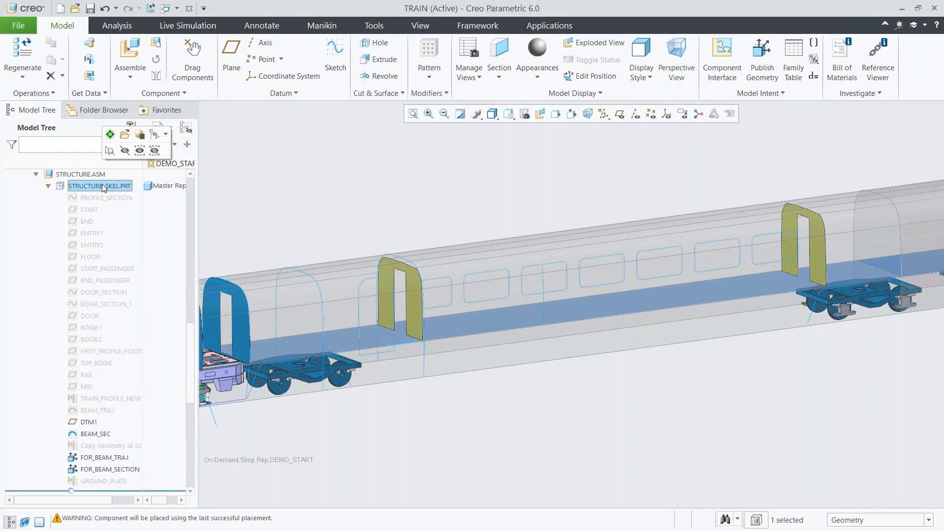
left_click(110, 133)
Create a Copy Geometry feature in STRUCTURE_SKEL.PRT from the published geometry FOR_STRUCTURE and reactivate the top-level assembly
left_click(141, 60)
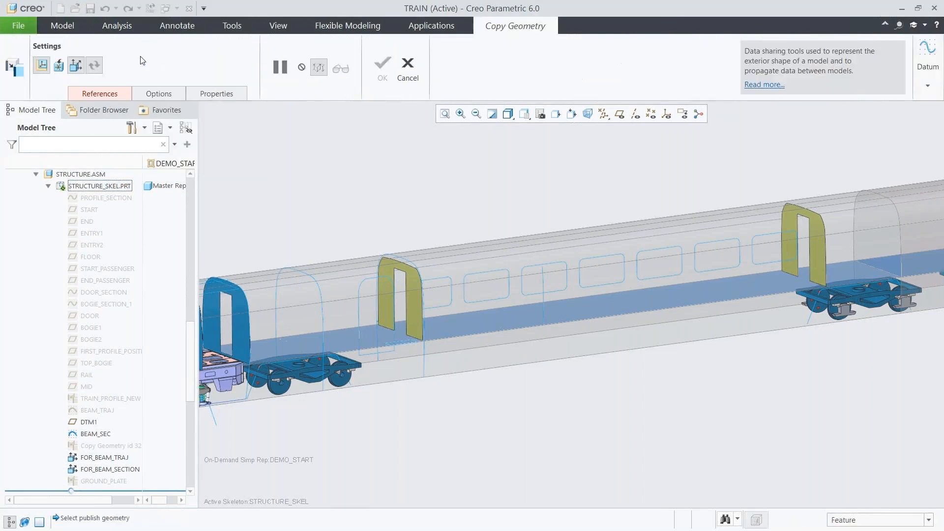
left_click_drag(191, 336, 196, 305)
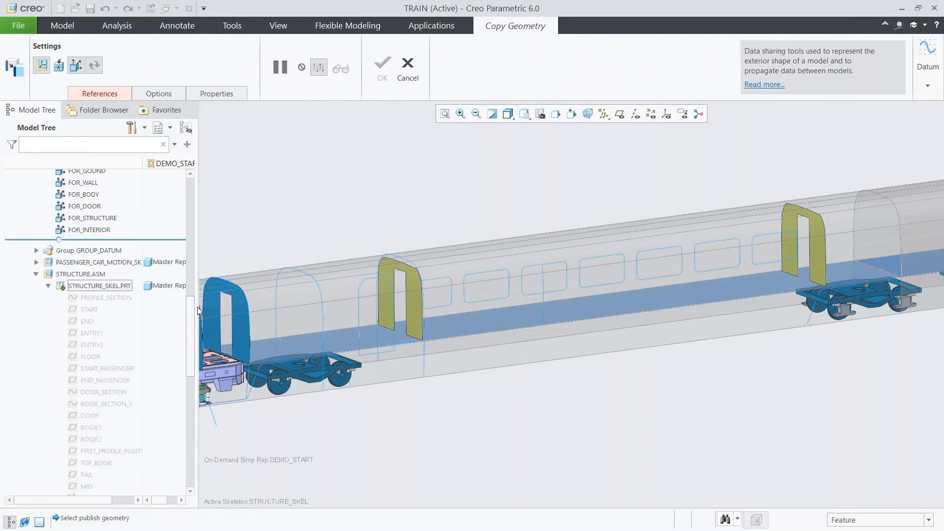
left_click(112, 220)
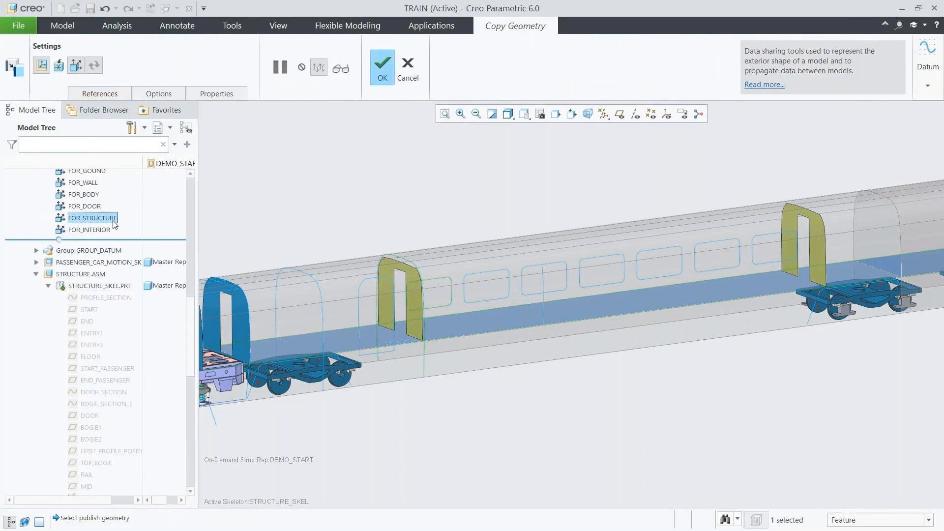
left_click_drag(190, 321, 191, 359)
key("Return")
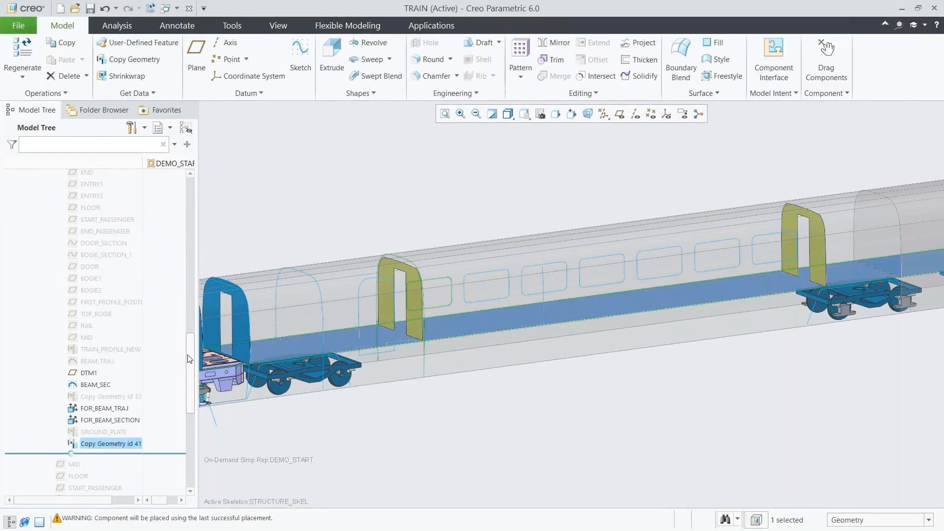
key("ctrl+a")
Collapse STRUCTURE.ASM with its skeleton, expand INTERIOR.ASM and its skeleton, and activate INTERIOR_SKEL.PRT
left_click_drag(190, 358, 190, 335)
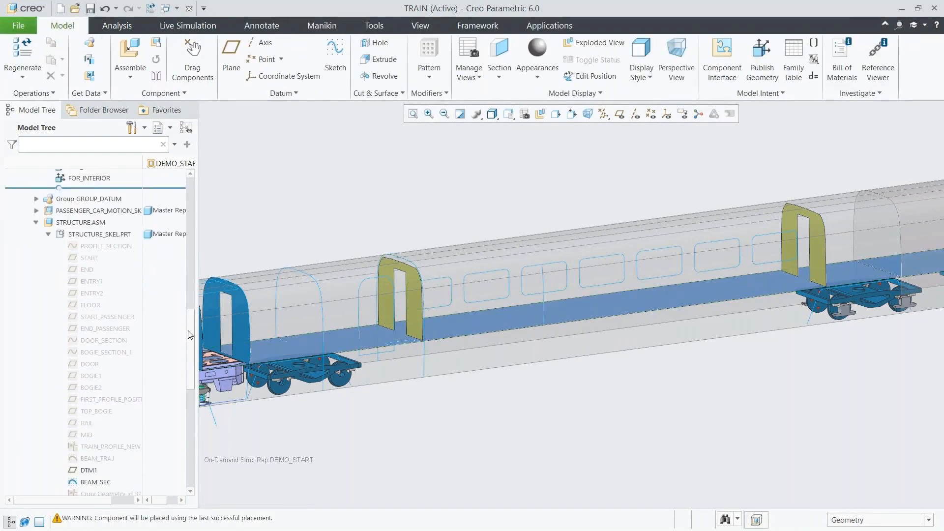
left_click(48, 234)
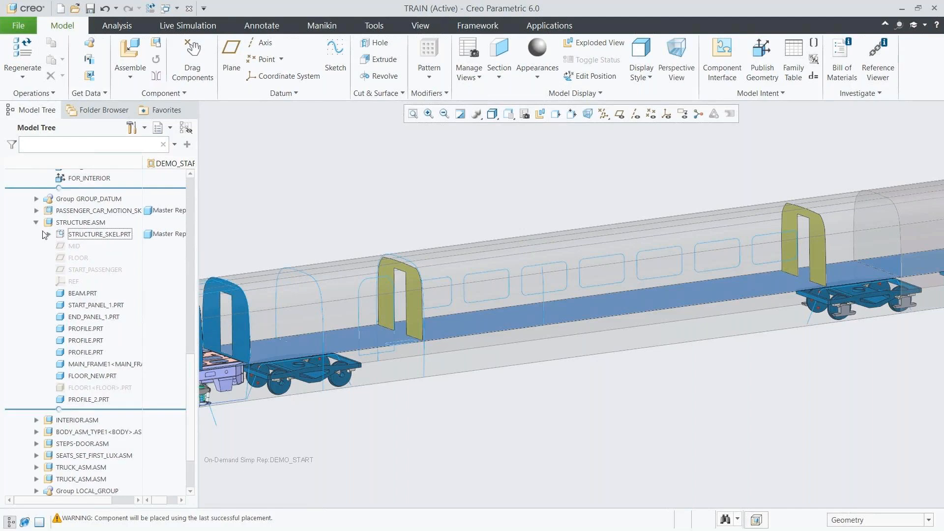
left_click(36, 222)
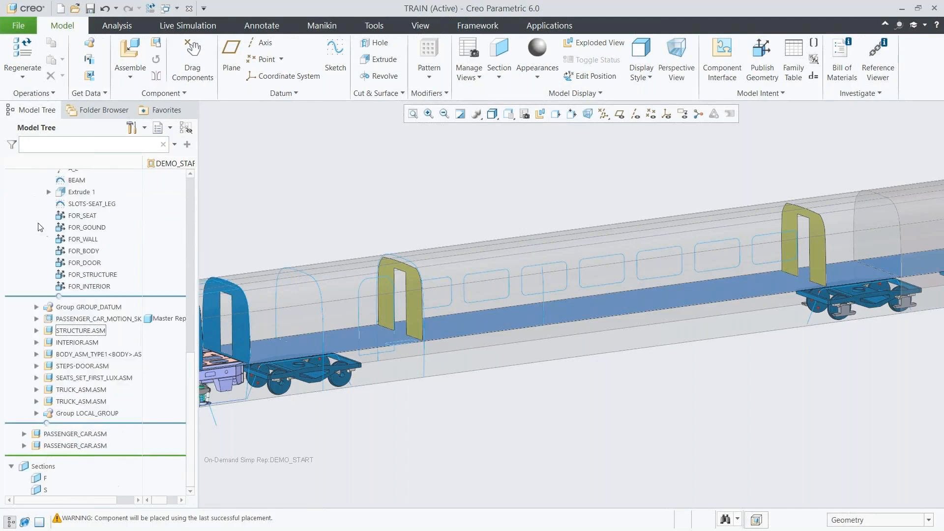
left_click(36, 342)
left_click(49, 245)
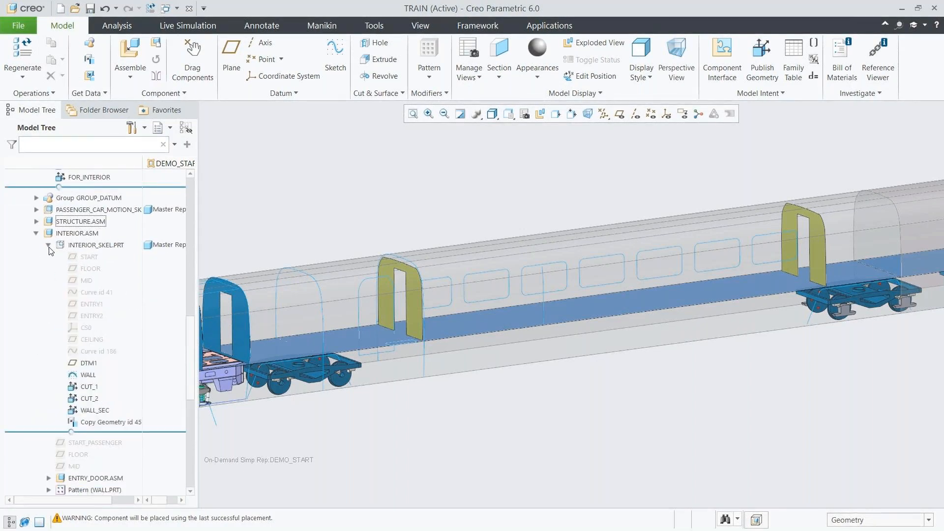
left_click(73, 246)
left_click(82, 196)
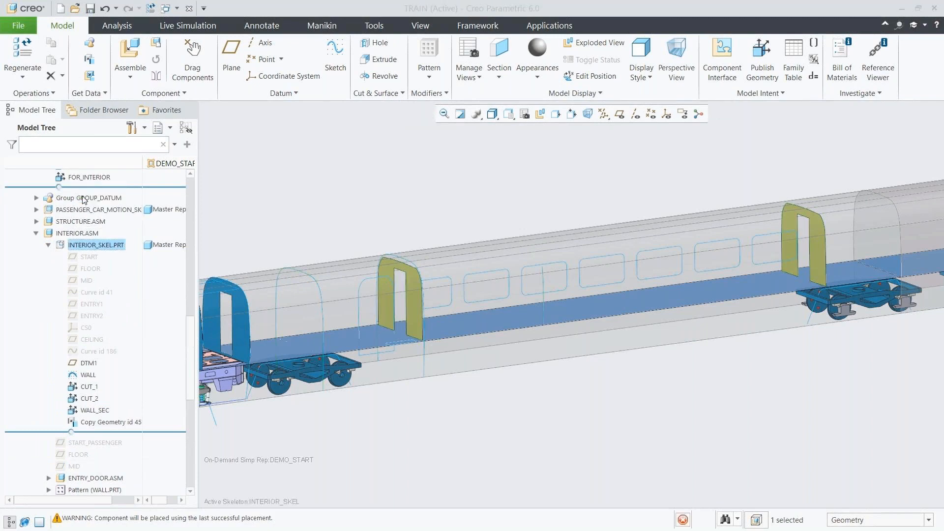
Create a Copy Geometry feature in INTERIOR_SKEL.PRT from the published geometry FOR_INTERIOR and reactivate the top-level assembly
left_click(126, 59)
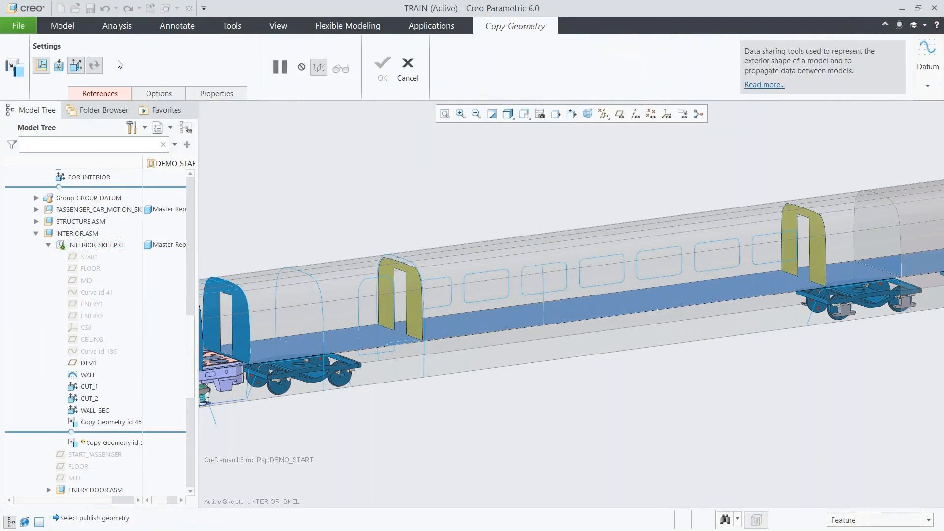
left_click(99, 178)
middle_click(98, 181)
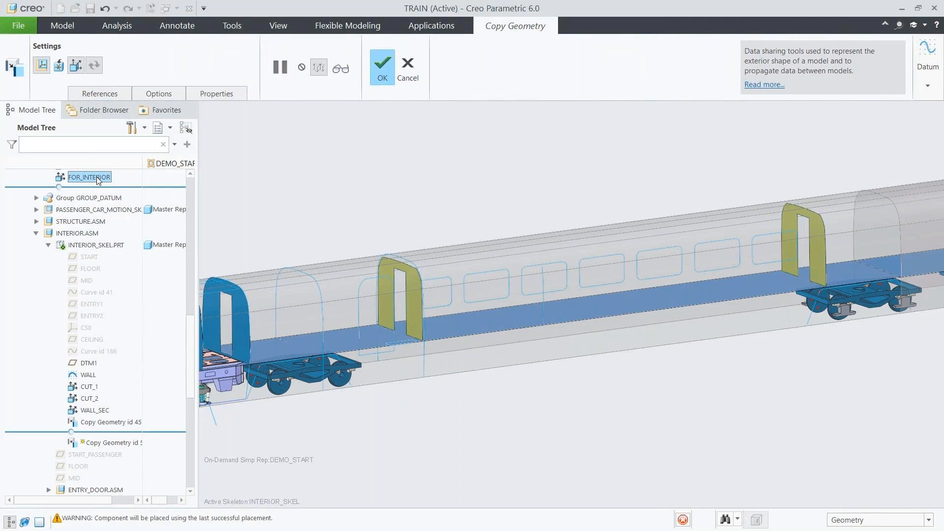
key("ctrl+a")
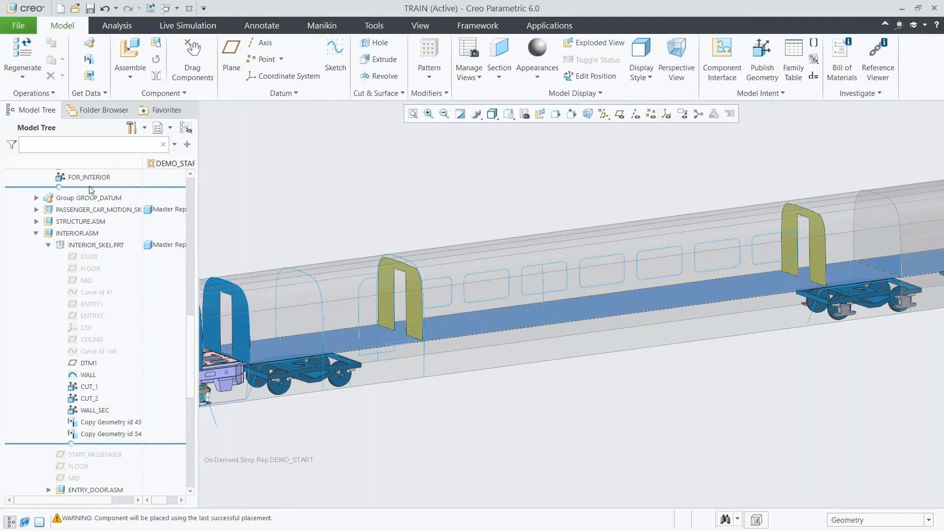
Collapse the interior assembly and the passenger-car skeleton, and open STRUCTURE.ASM separately with its Master Rep
left_click(48, 244)
left_click(36, 234)
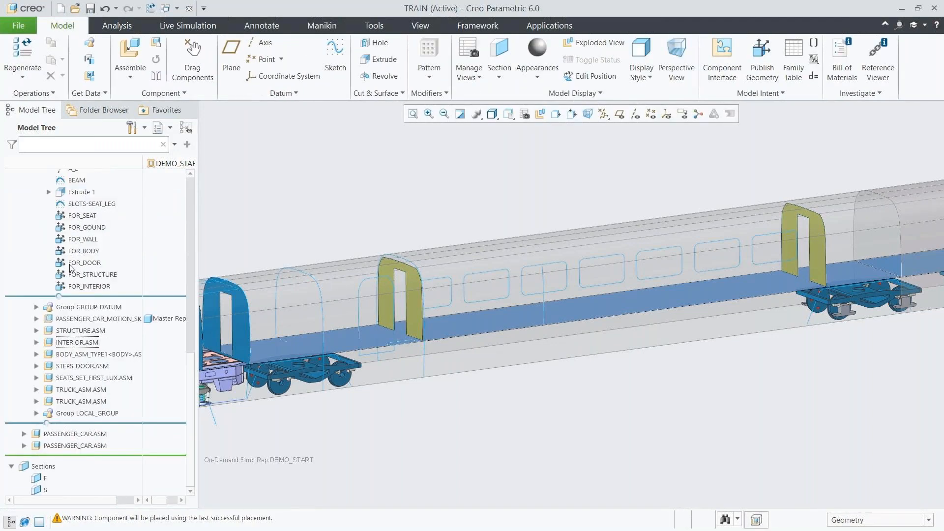
left_click_drag(193, 376, 196, 196)
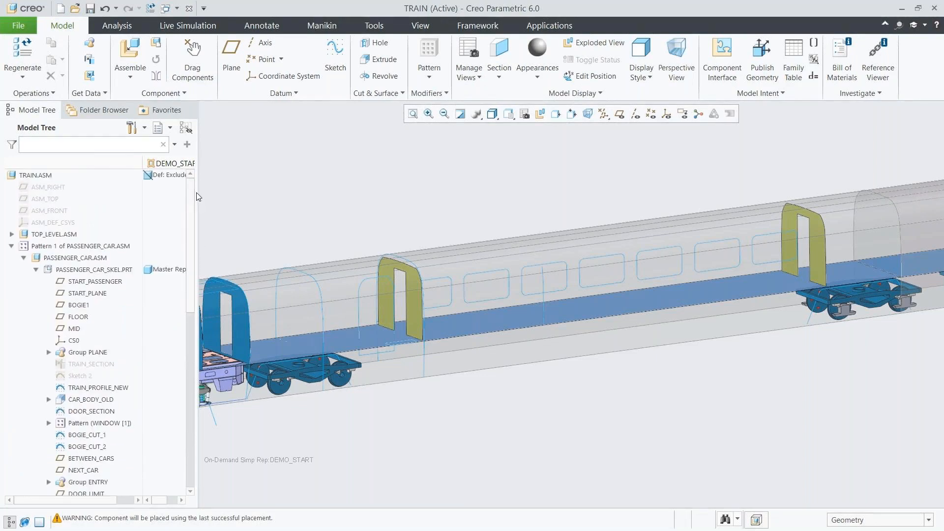
left_click(36, 270)
left_click(72, 307)
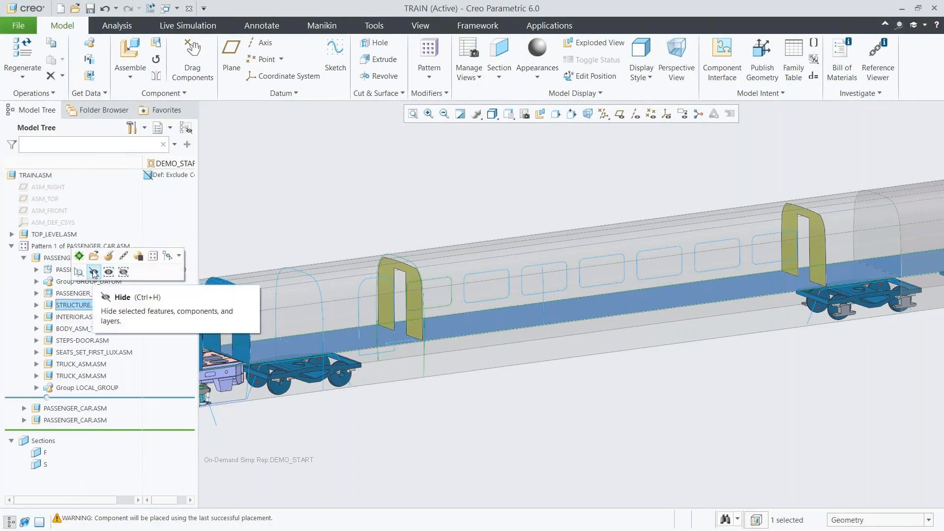
left_click(95, 258)
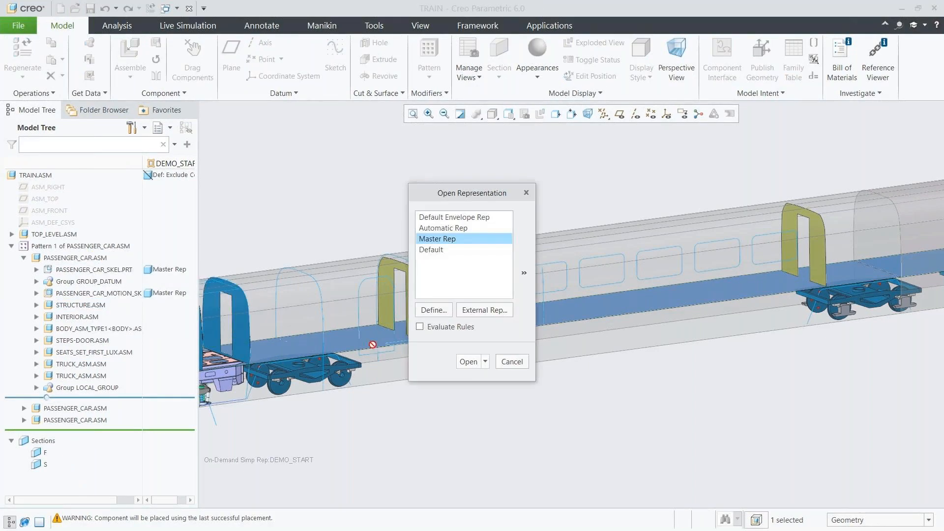
left_click(467, 361)
left_click(497, 421)
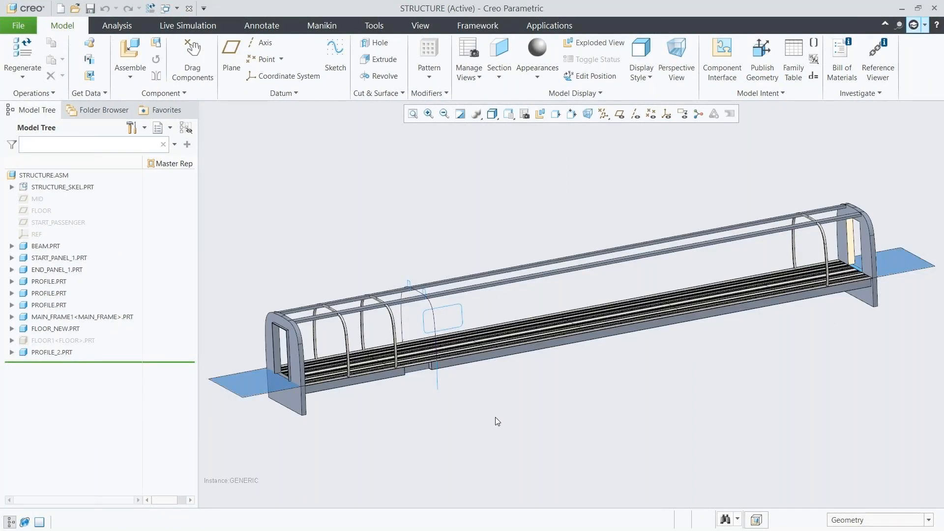
Expand PROFILE_2.PRT in the structure assembly and activate it for editing
left_click(11, 352)
left_click(41, 352)
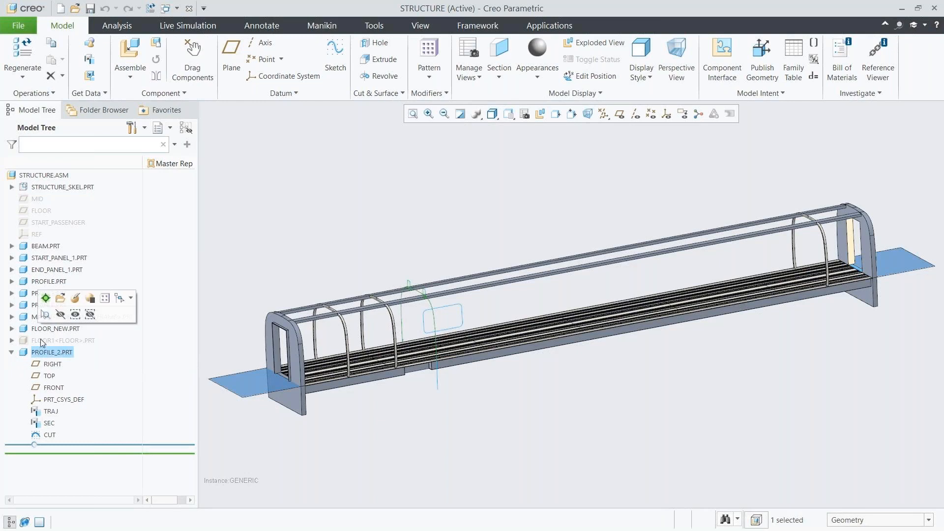
left_click(45, 299)
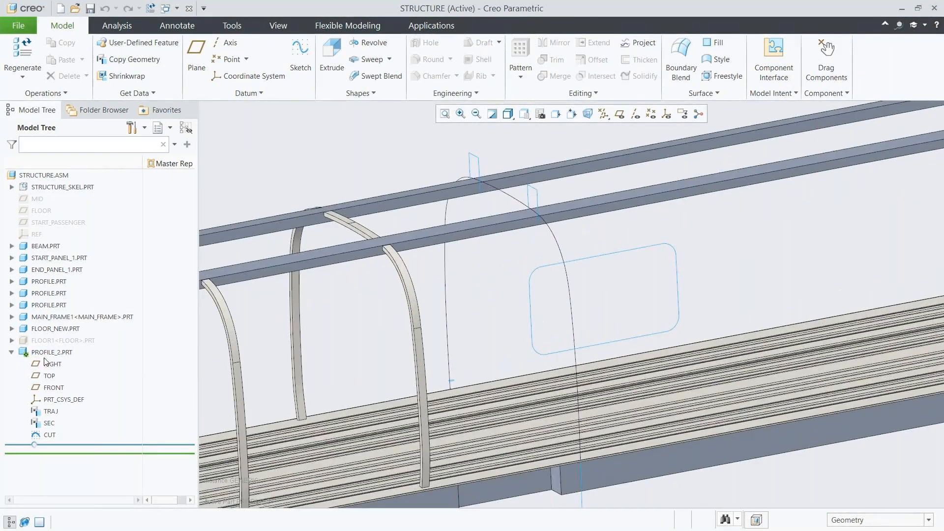
Create a solid sweep in PROFILE_2.PRT along the TRAJ curve, with the projected loop of the SEC rectangle as its section
left_click(51, 412)
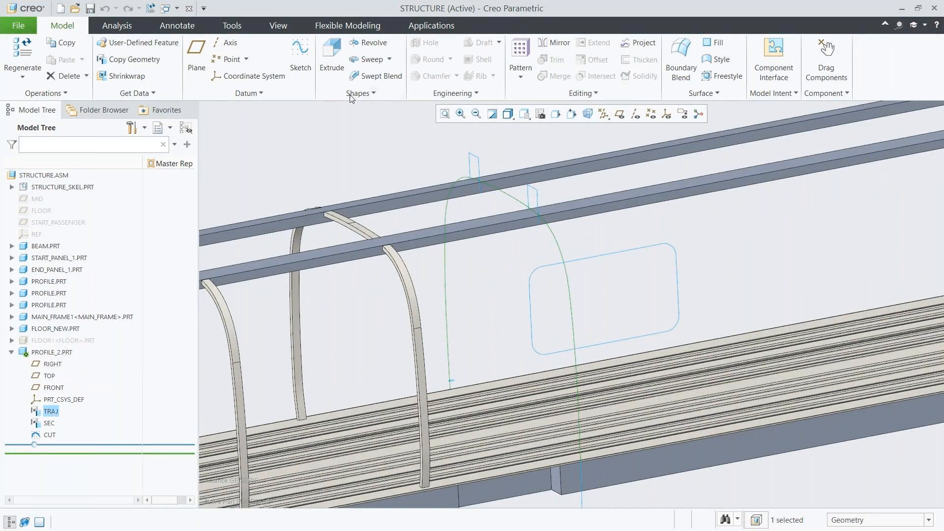
left_click(369, 59)
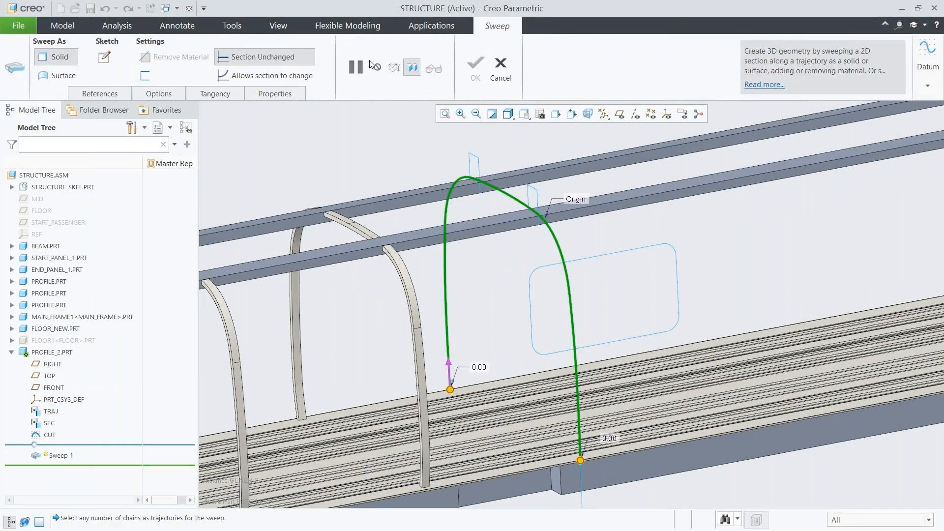
right_click(358, 158)
left_click(365, 138)
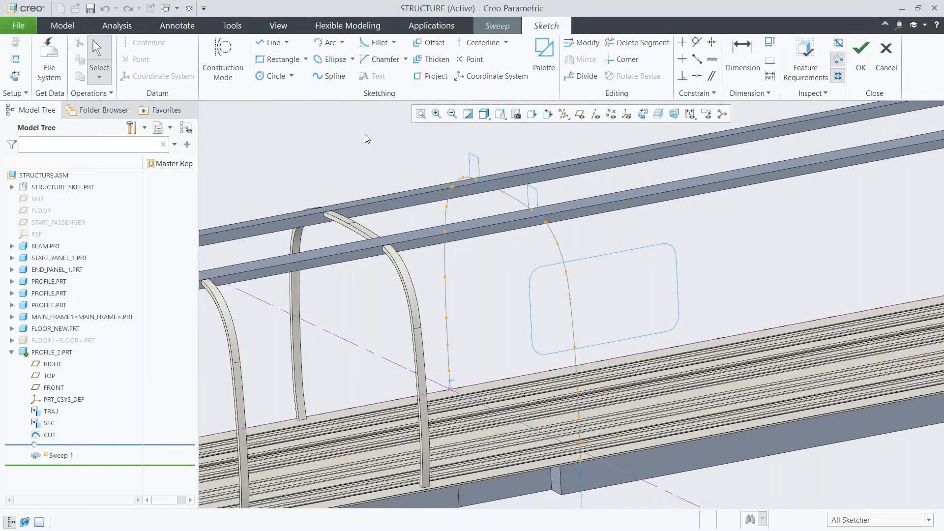
left_click(430, 79)
left_click(888, 162)
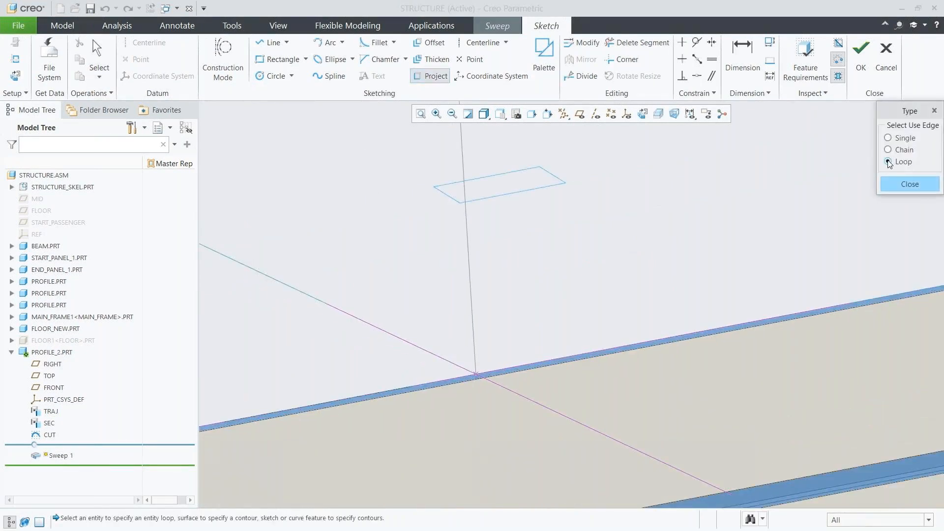
left_click(537, 189)
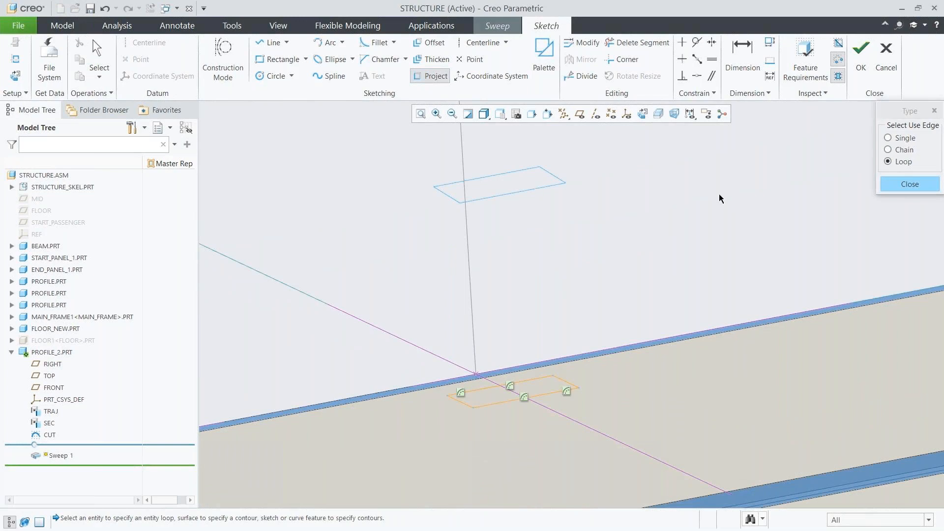
left_click(886, 185)
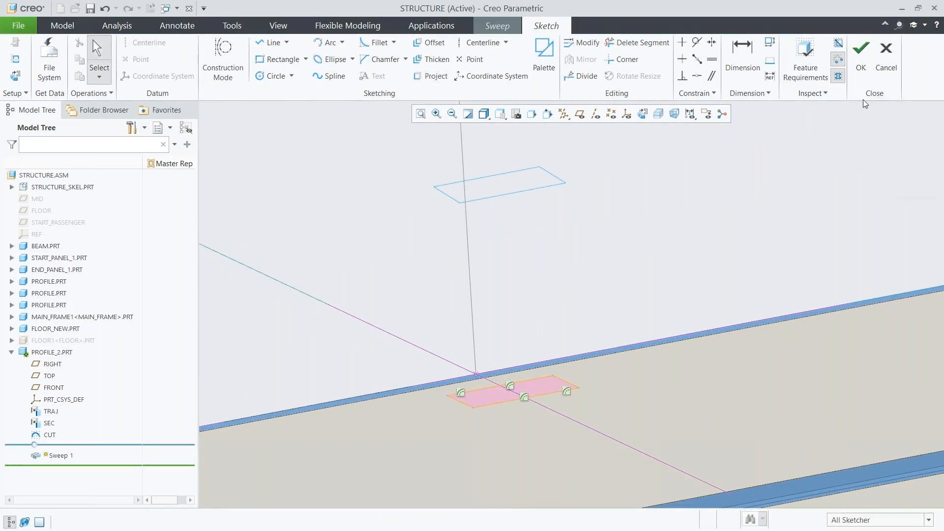
left_click(860, 59)
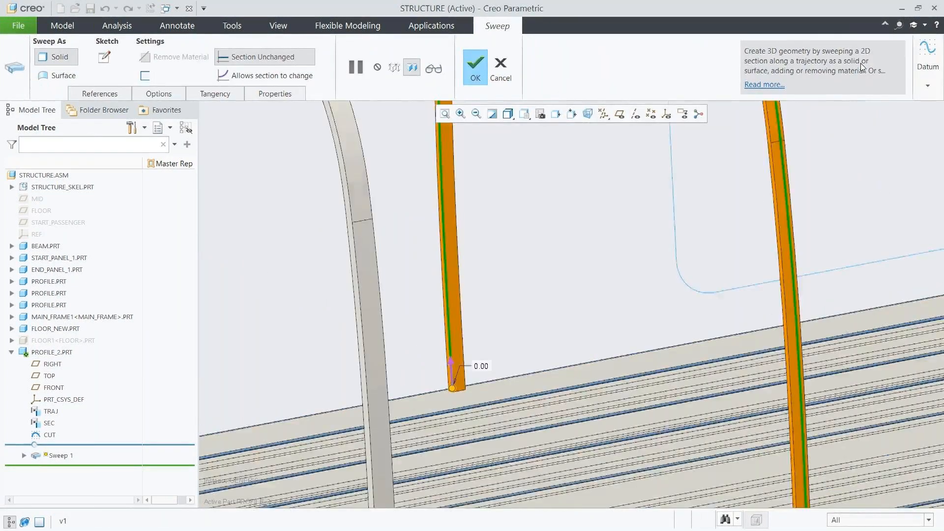
middle_click(860, 63)
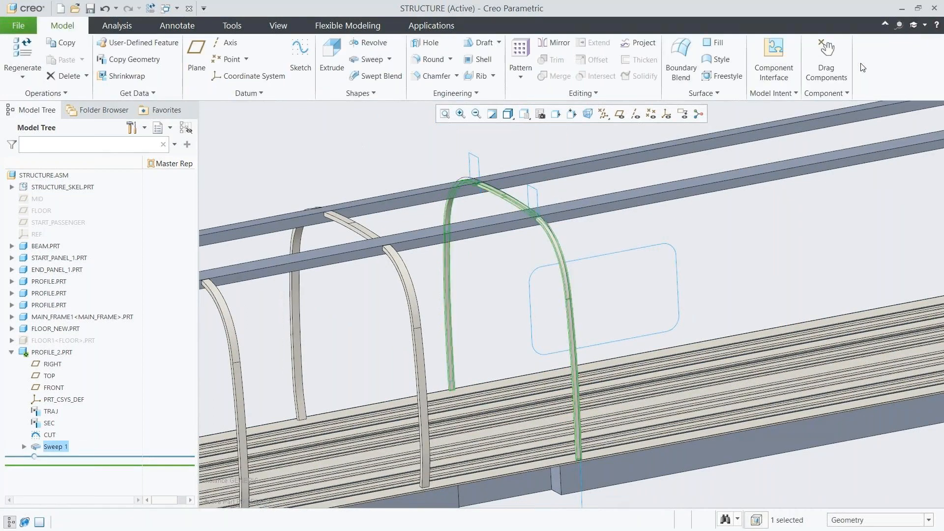
Cut the swept profile by extruding the CUT sketch symmetrically to a depth of 1035 with material removal, and reactivate the structure assembly
left_click(49, 435)
left_click(58, 385)
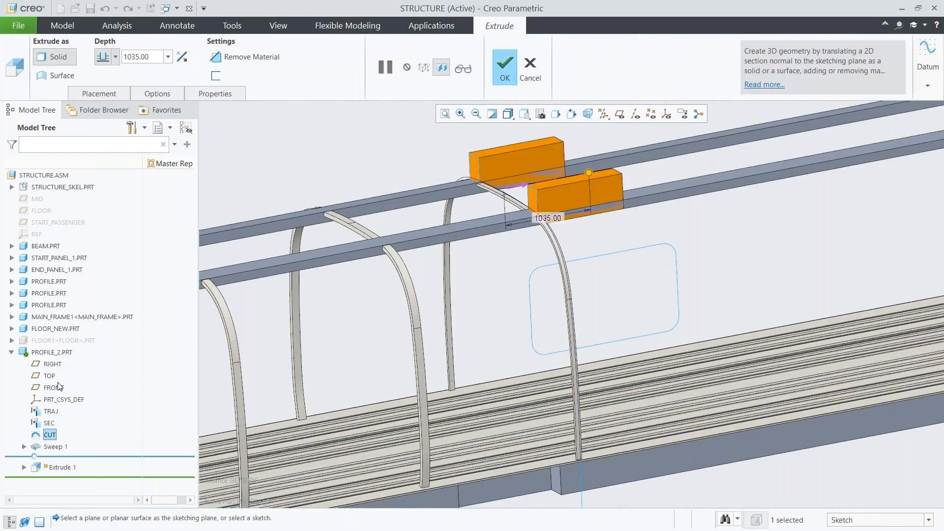
right_click(587, 175)
left_click(604, 237)
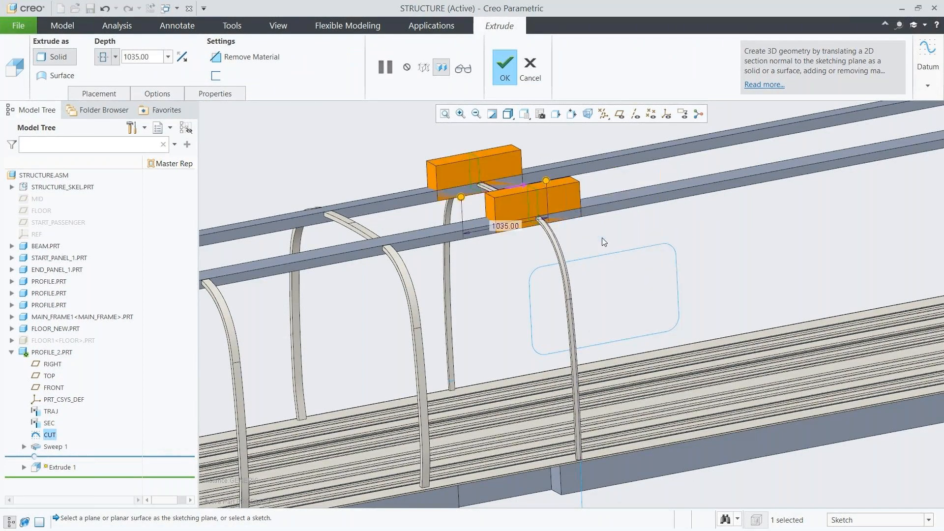
right_click(604, 241)
left_click(639, 201)
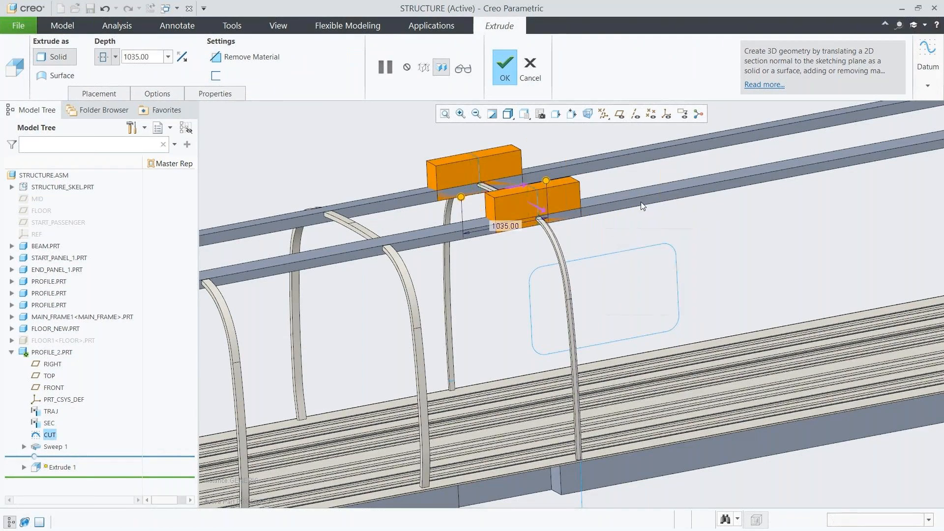
middle_click(641, 201)
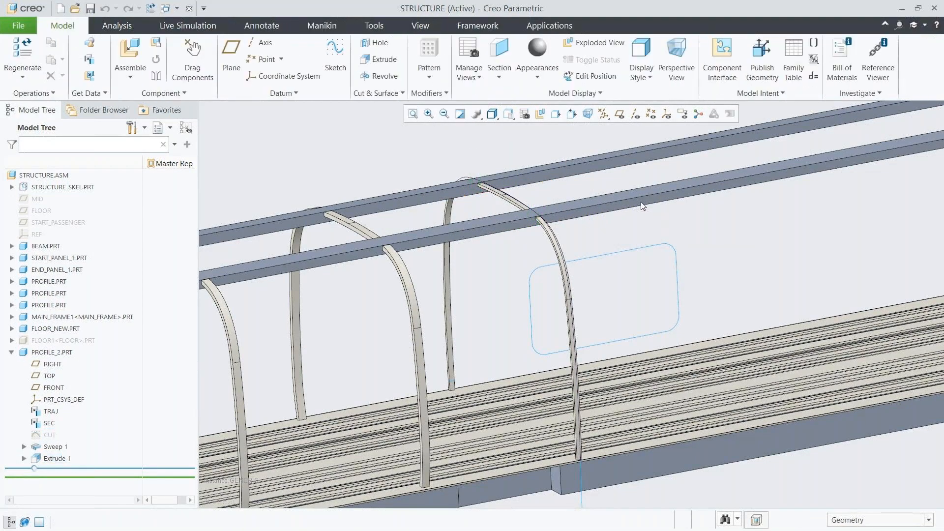
key("ctrl+d")
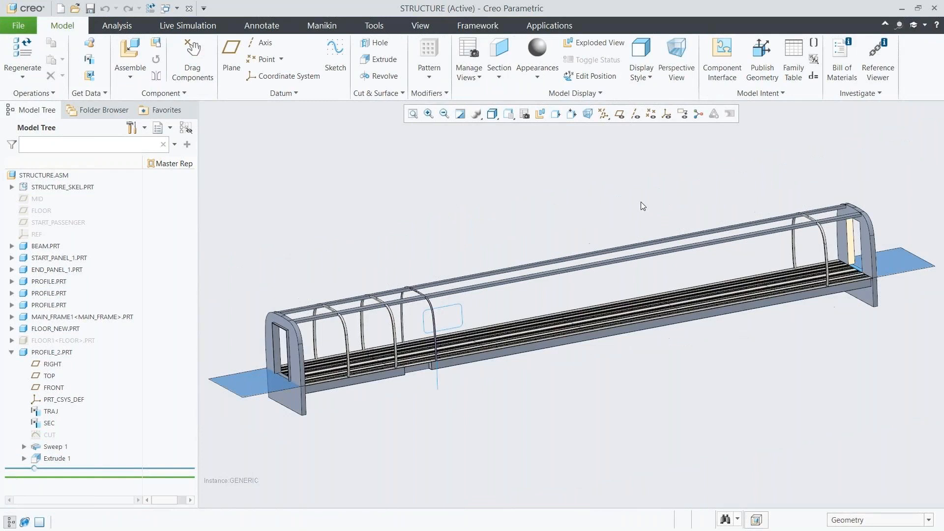
Start a direction pattern of PROFILE_2.PRT with the START_PASSENGER plane as the first direction
left_click(12, 352)
left_click(42, 353)
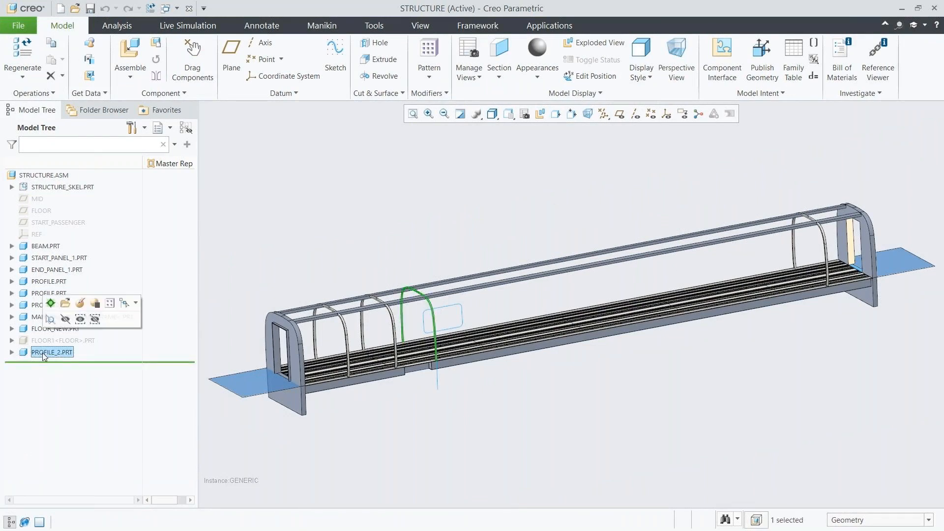
right_click(235, 255)
left_click(258, 219)
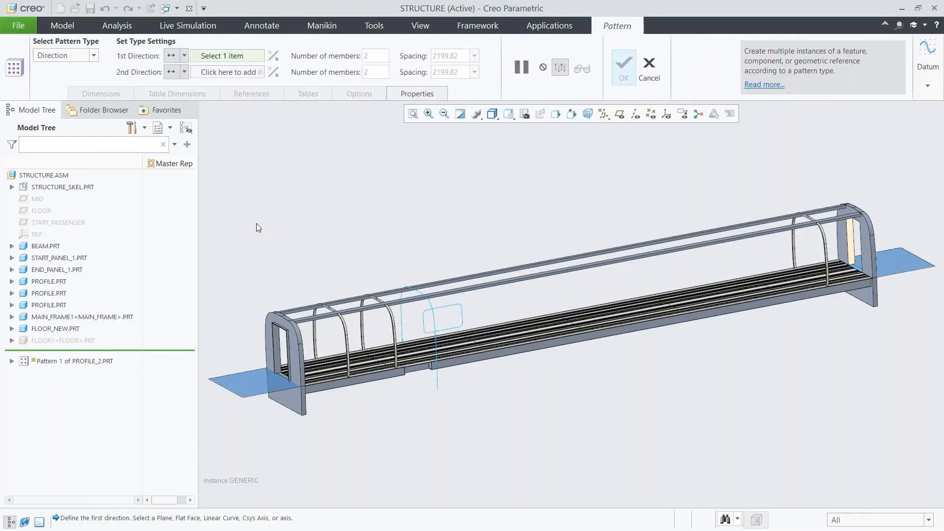
left_click(49, 223)
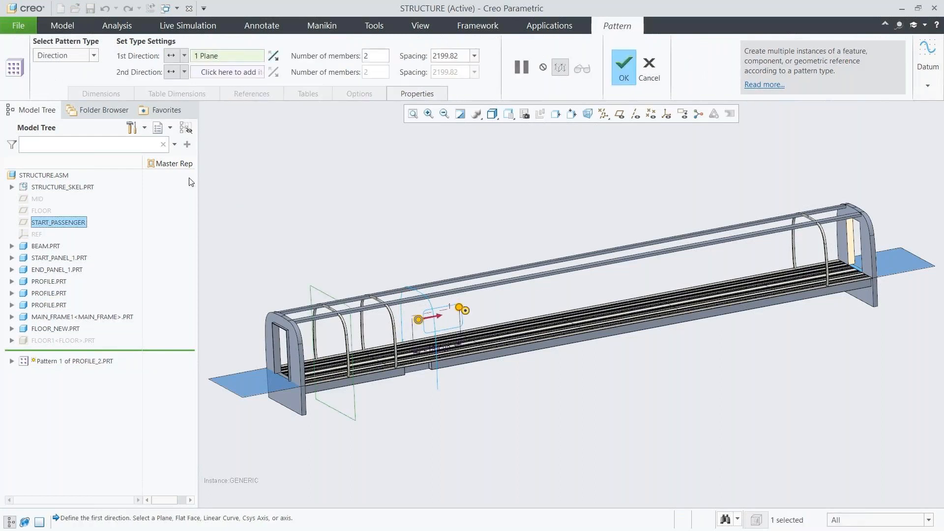
Set the profile pattern to 8 members with a spacing of 2286 and complete it
left_click(375, 56)
key("BackSpace")
type("8")
key("Return")
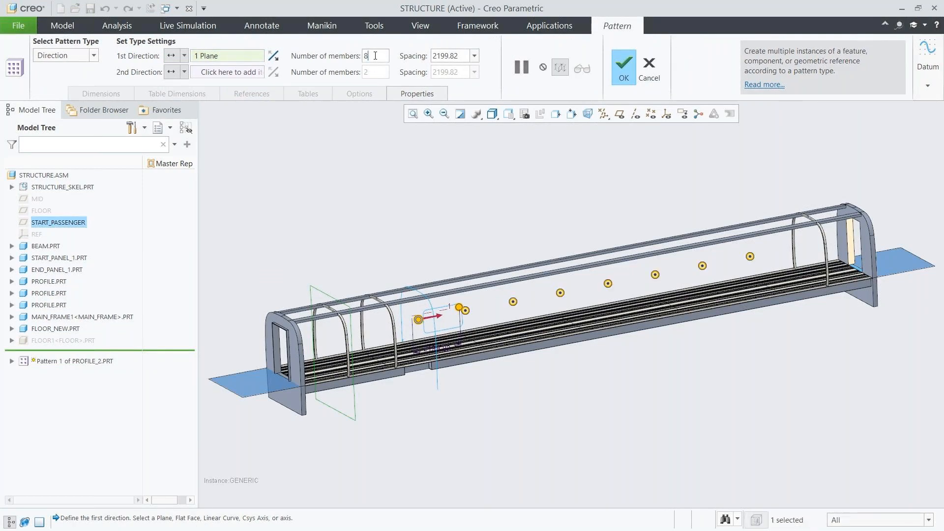
double_click(445, 54)
type("2286")
key("Return")
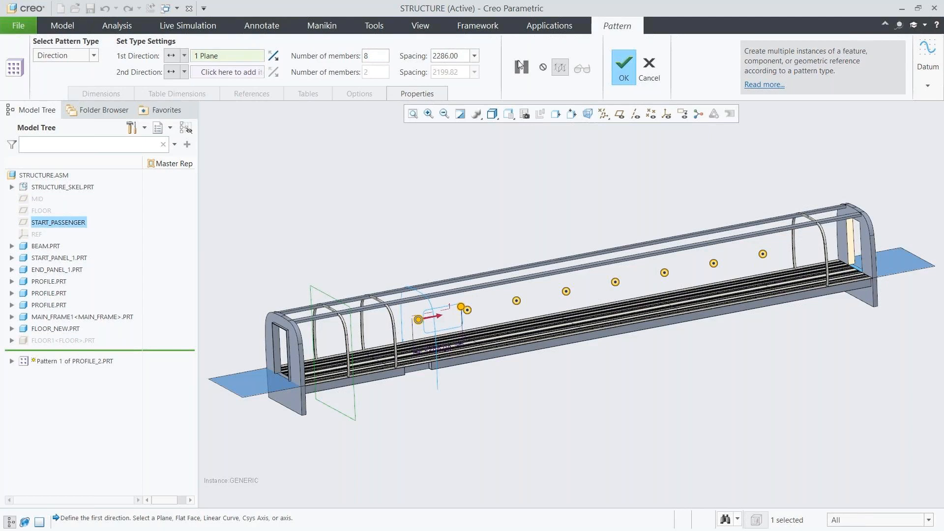
left_click(623, 67)
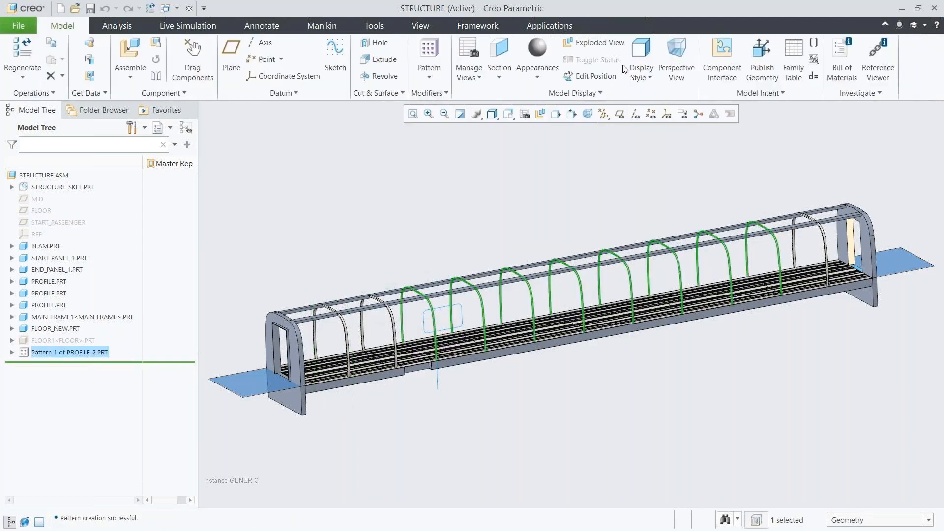
left_click(631, 162)
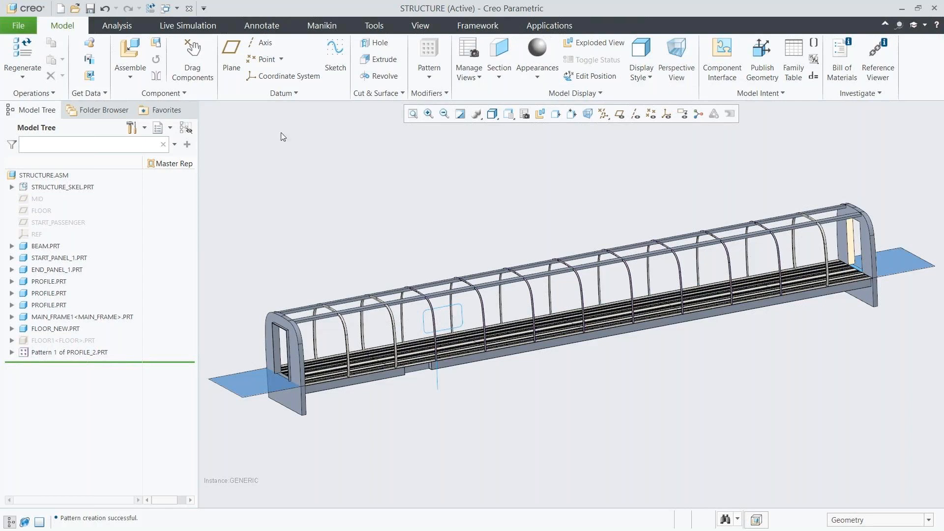
Save and close the structure assembly, and set STRUCTURE.ASM to its master representation in the train assembly
left_click(90, 9)
left_click(189, 8)
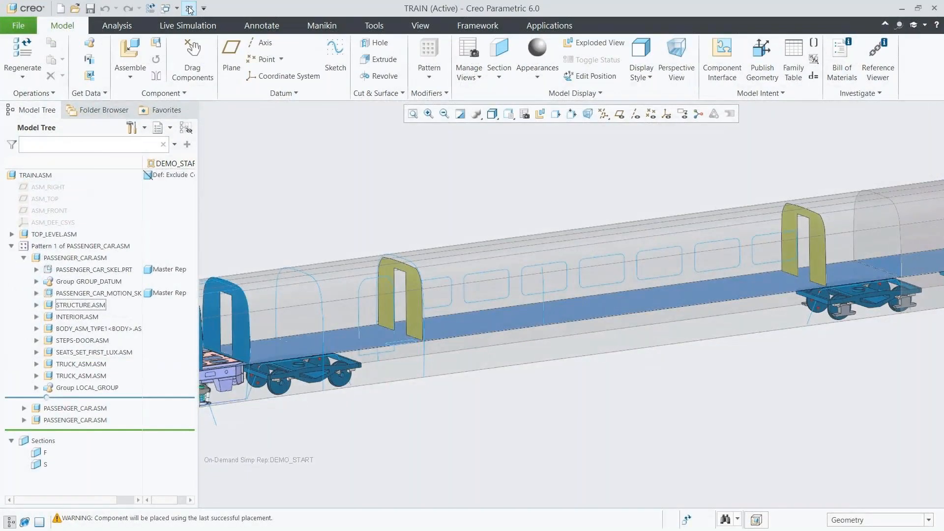
left_click(89, 306)
right_click(89, 306)
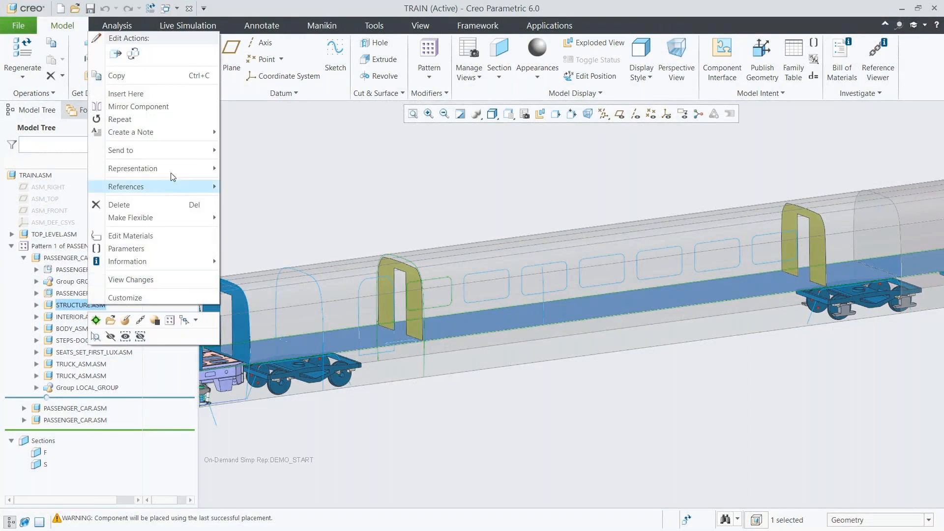
mouse_move(187, 169)
left_click(243, 170)
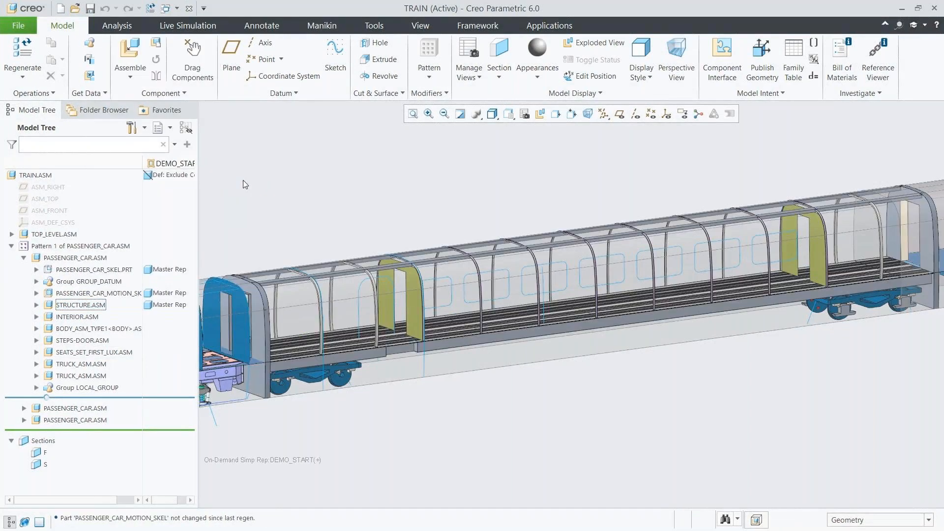
Open INTERIOR.ASM in its master representation and activate the first WALL.PRT of the first wall pattern
left_click(79, 317)
left_click(101, 268)
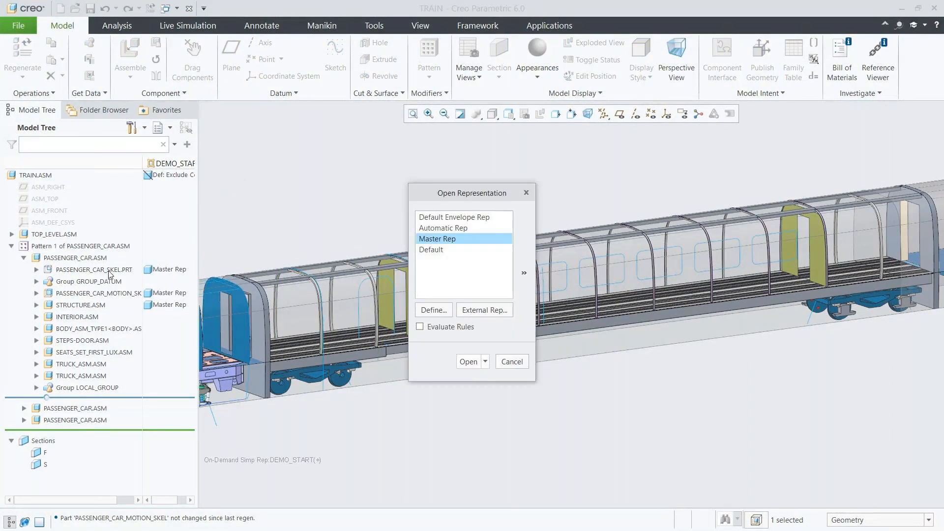
left_click(467, 361)
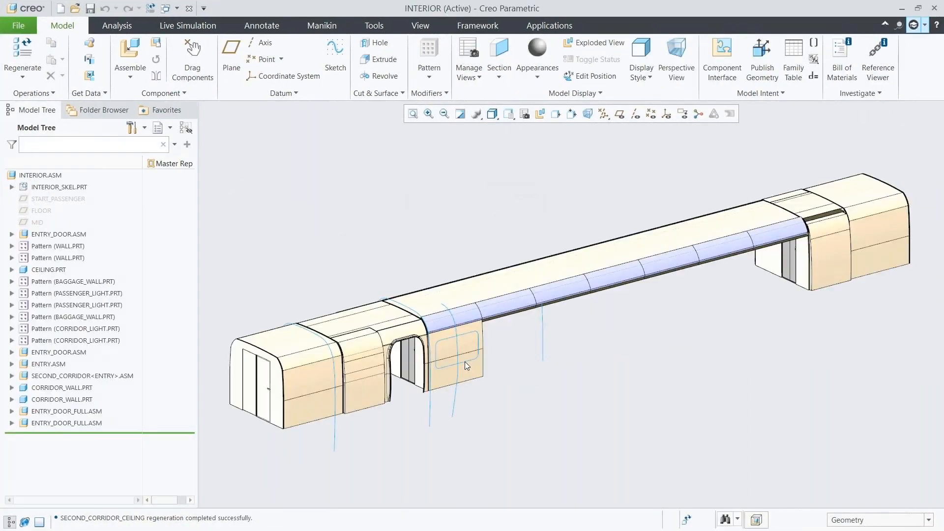
left_click(11, 246)
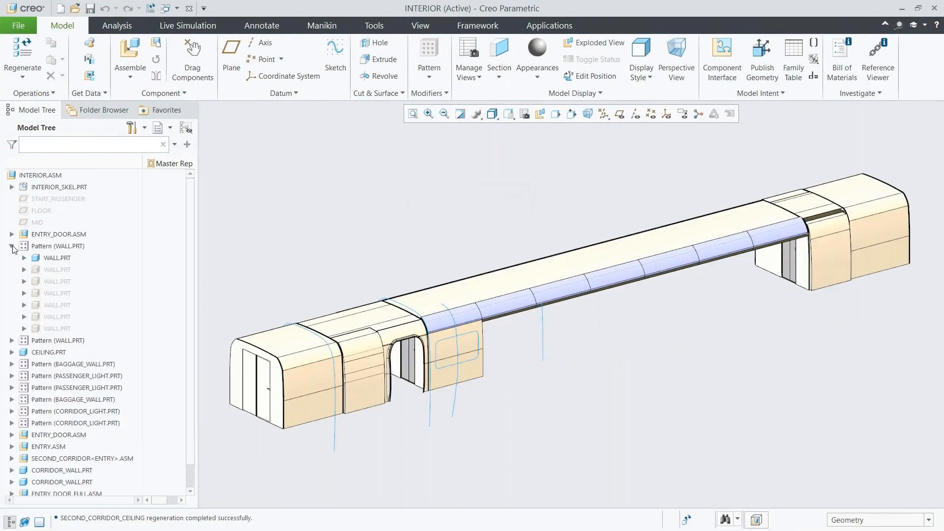
left_click(24, 257)
left_click(57, 257)
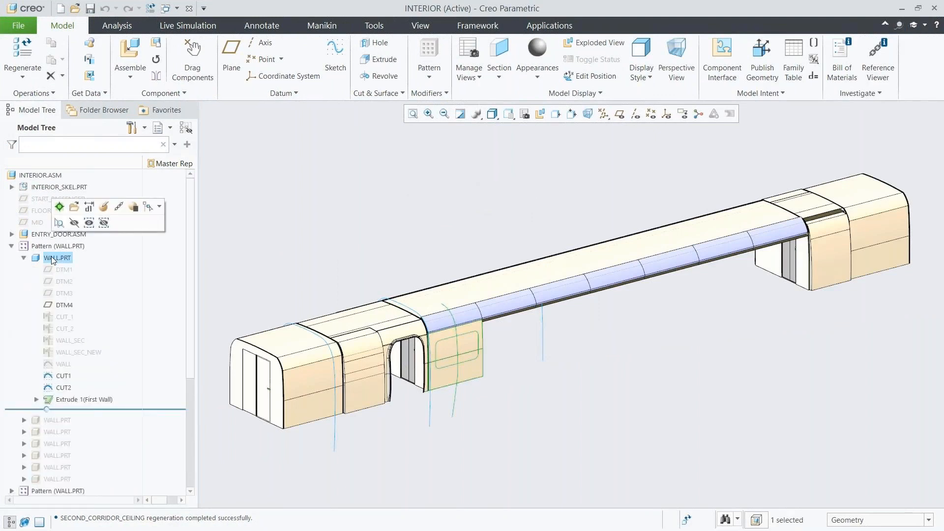
left_click(60, 208)
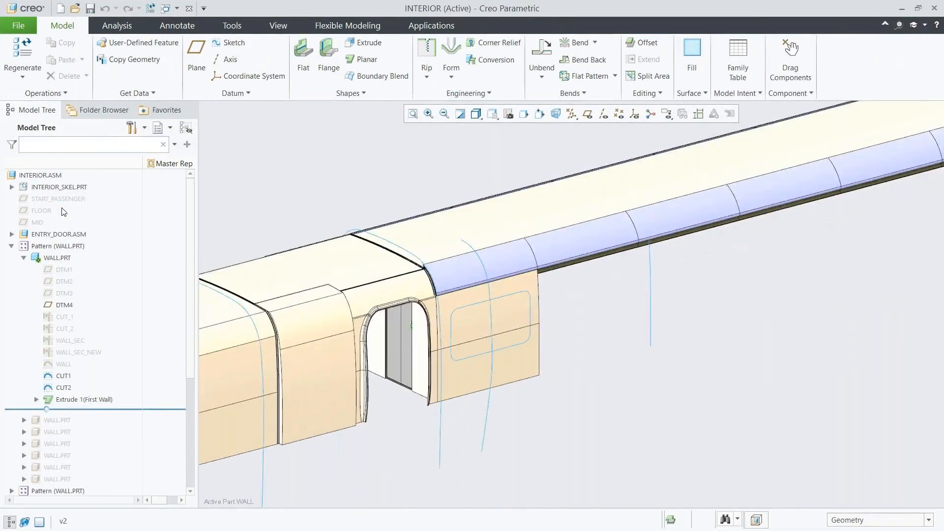
Start a sketched form on the lower part of the wall panel, adding datum plane DTM1 as a sketch reference
left_click(451, 74)
left_click(460, 117)
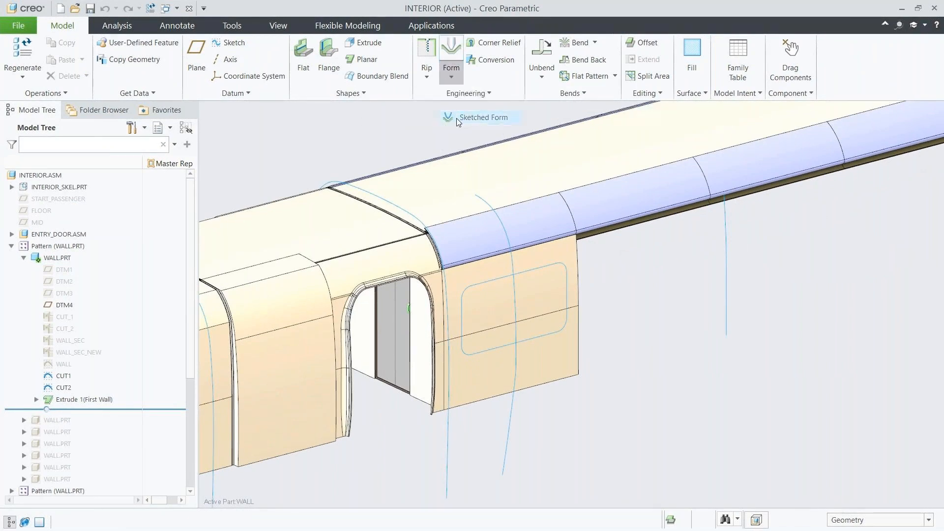
left_click(471, 371)
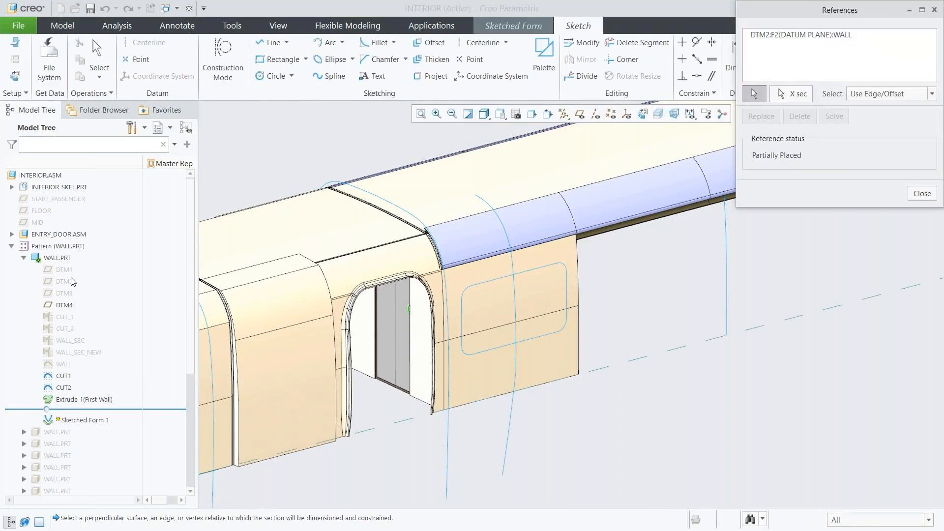
left_click(67, 271)
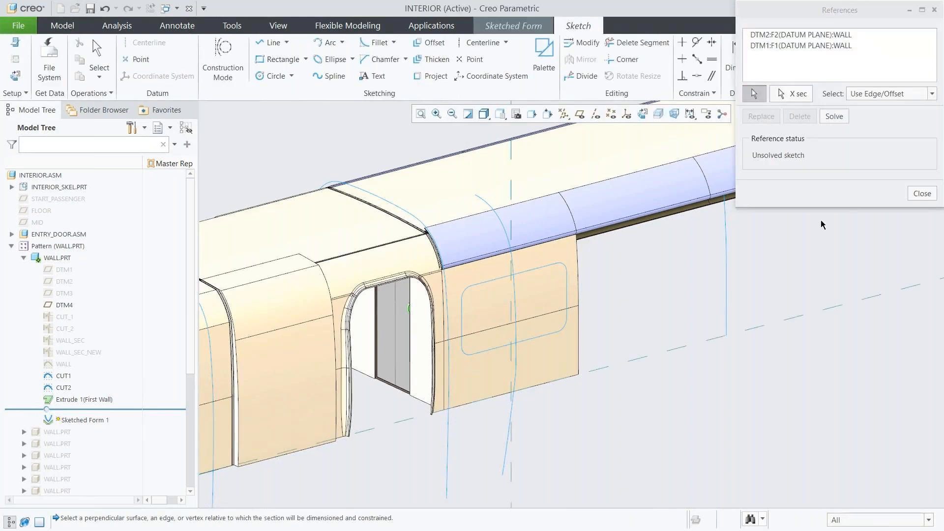
left_click(915, 196)
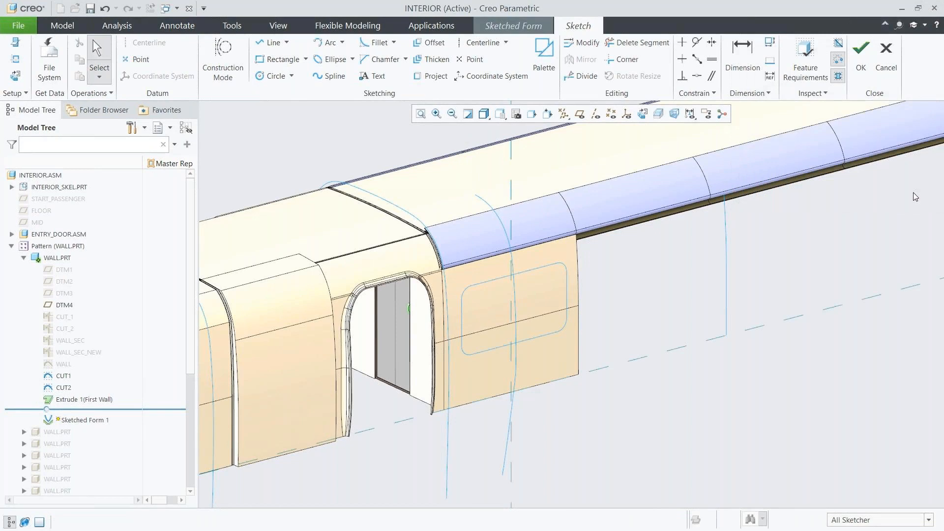
Project the rounded window outline as a loop into the form sketch and finish the sketch
left_click(435, 81)
left_click(887, 162)
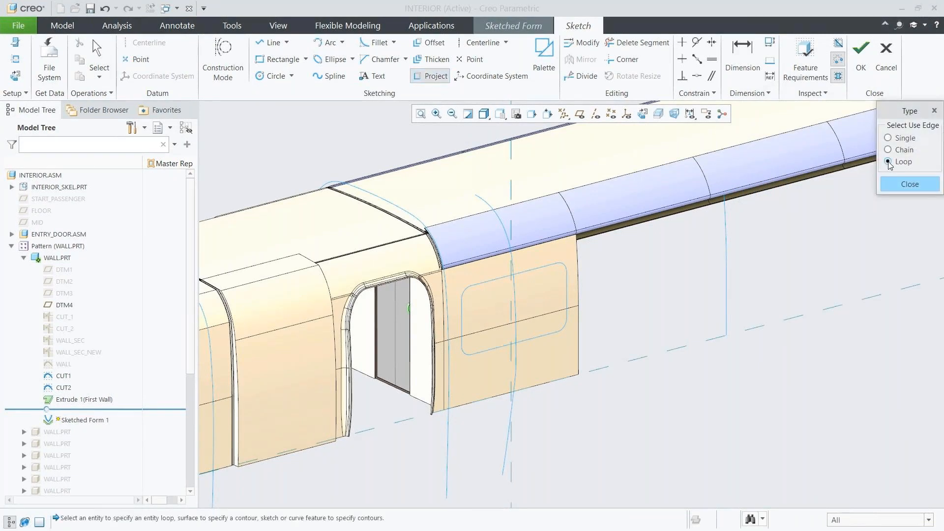
left_click(550, 335)
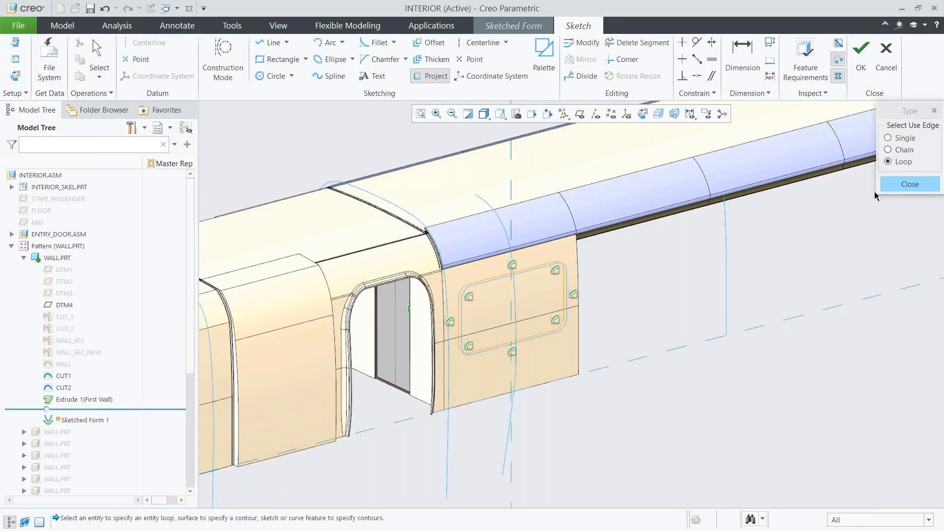
left_click(889, 184)
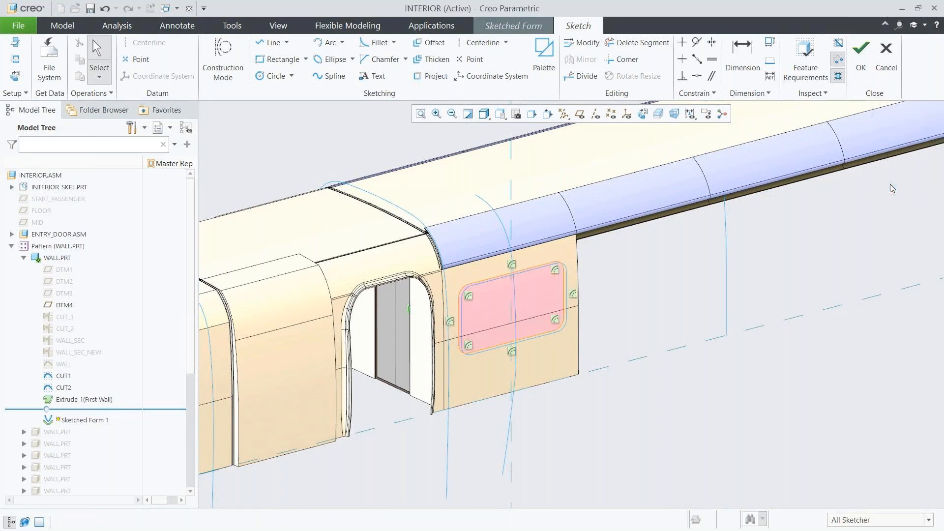
left_click(860, 61)
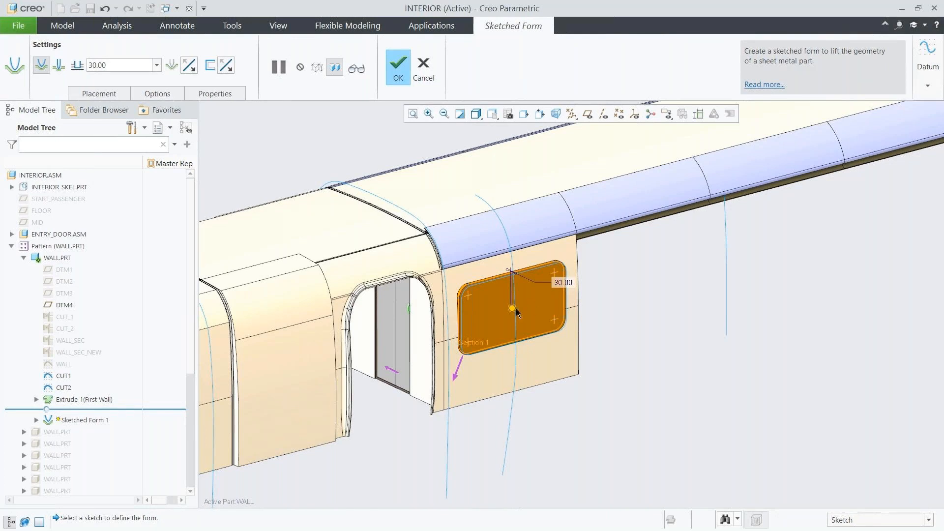
Pull the window form outward to a depth of about 751.20, leave its ends uncapped, and add a taper of 6.0
left_click_drag(512, 308, 542, 336)
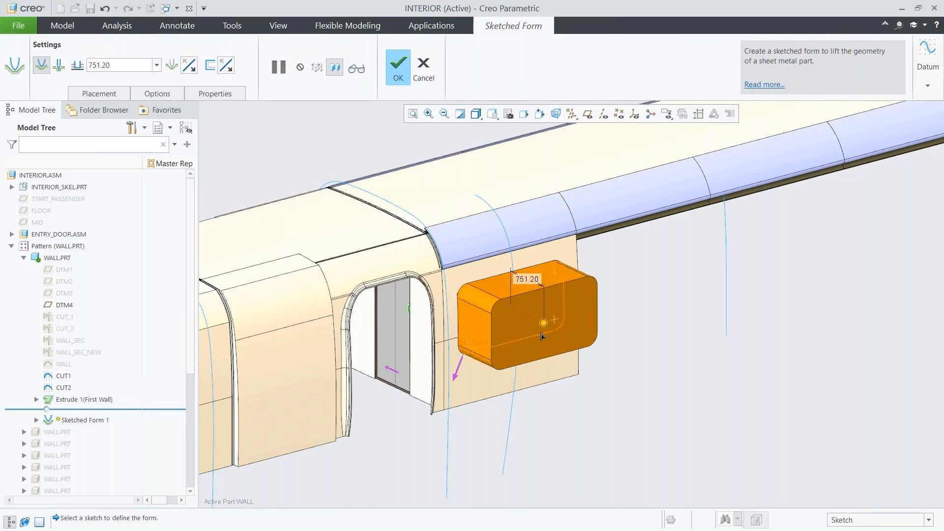
left_click(163, 97)
left_click(162, 171)
left_click(150, 193)
double_click(168, 207)
type("6")
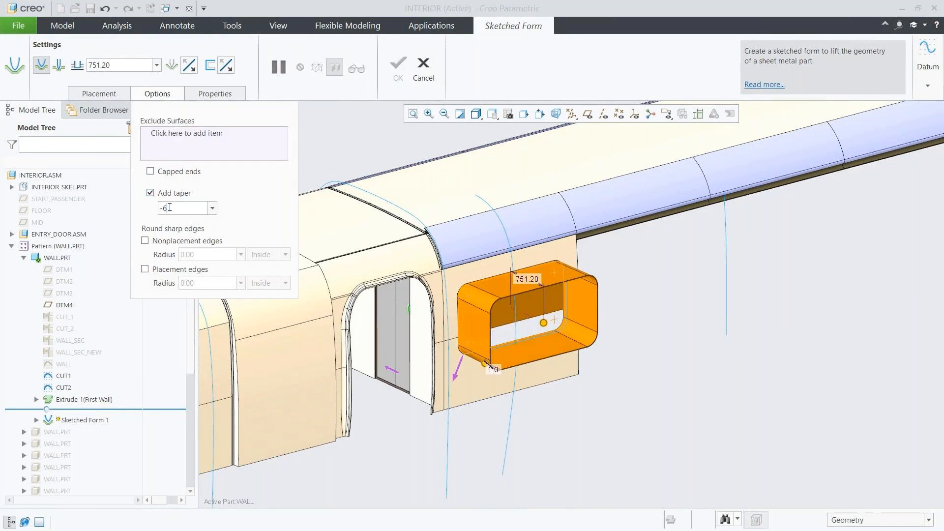
key("Return")
Round the form's placement edges with an inside radius of 50 and complete the sketched form
left_click(156, 270)
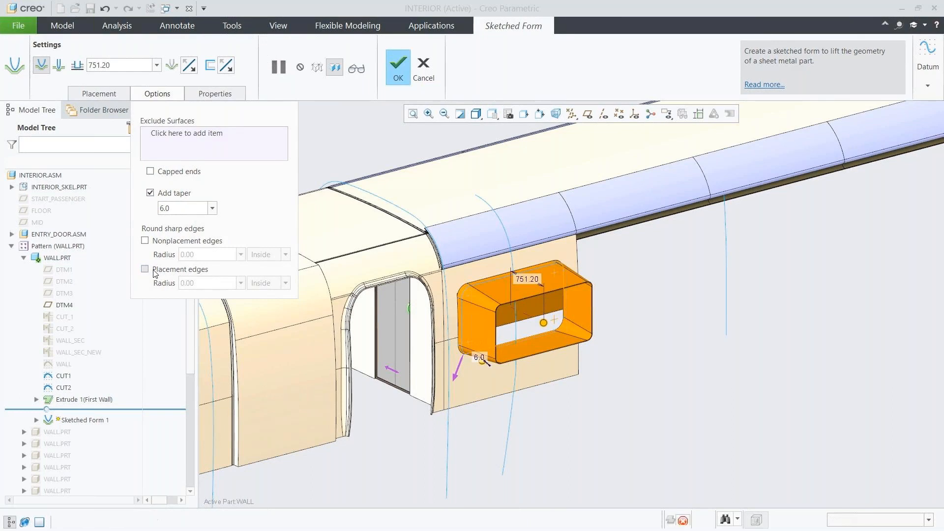
double_click(210, 282)
type("50")
key("Return")
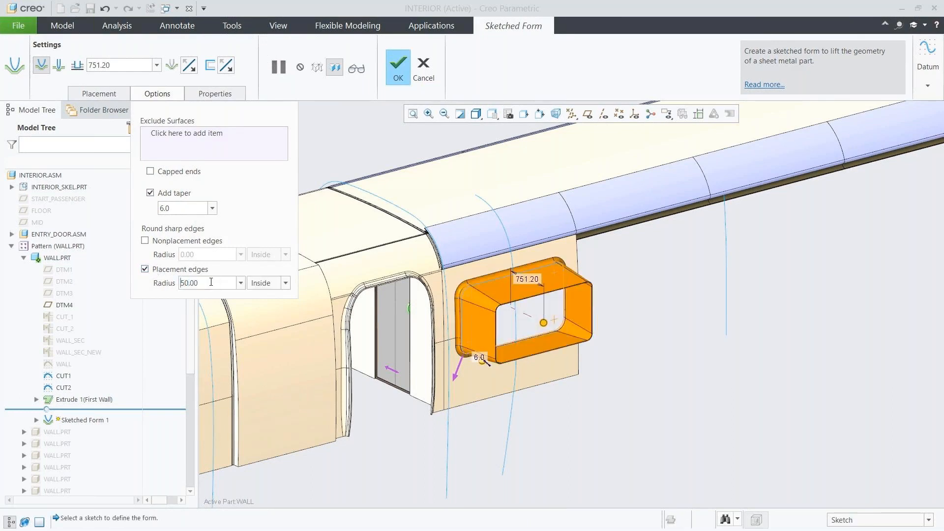
left_click(397, 75)
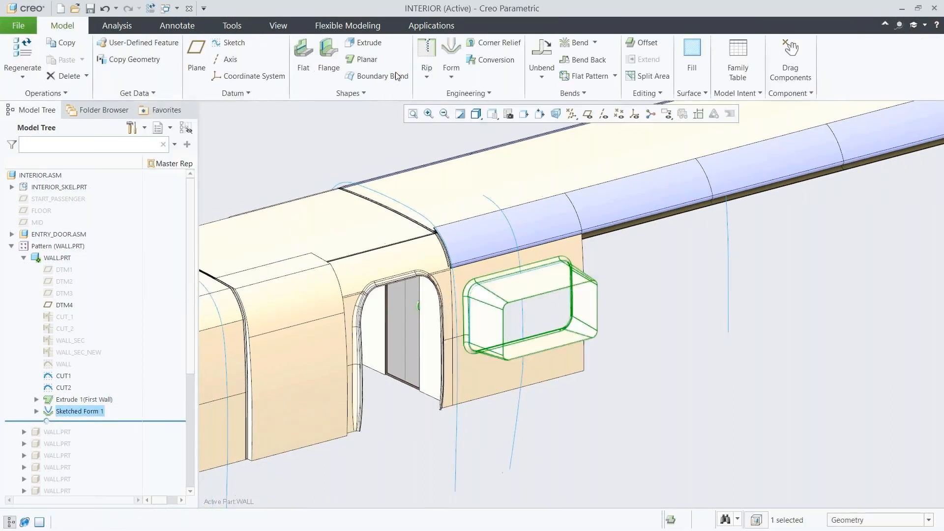
Trim the window form by extruding the CUT2 sketch symmetrically to a depth of 2409.68 with material removal, reversing the removed side
left_click(59, 386)
left_click(65, 336)
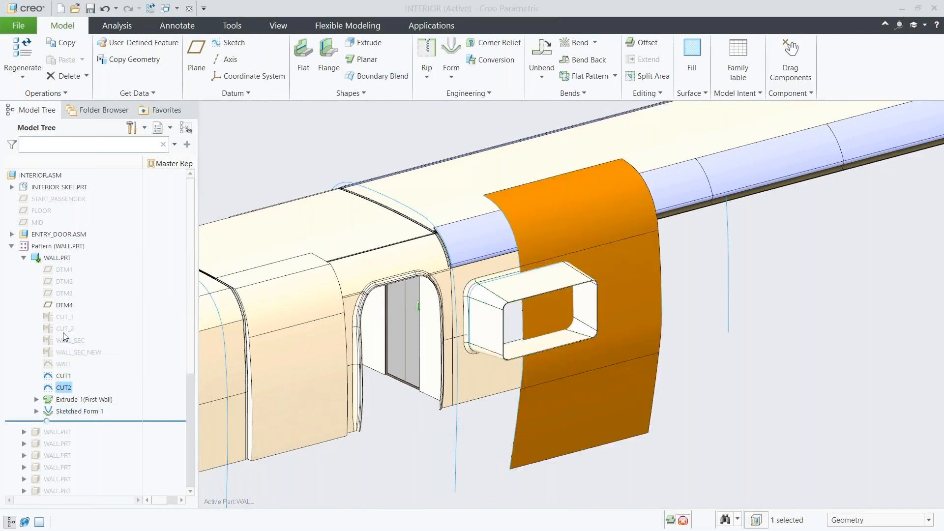
left_click(52, 56)
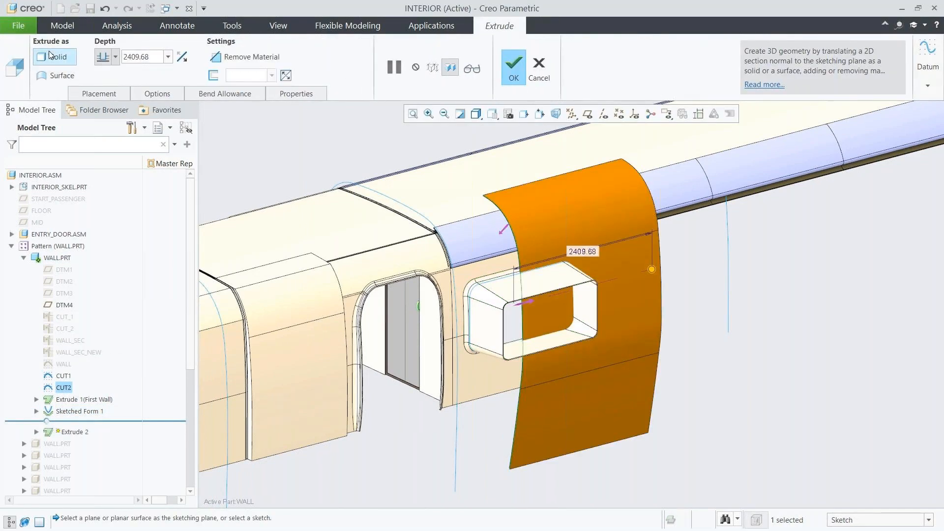
left_click(115, 57)
left_click(105, 83)
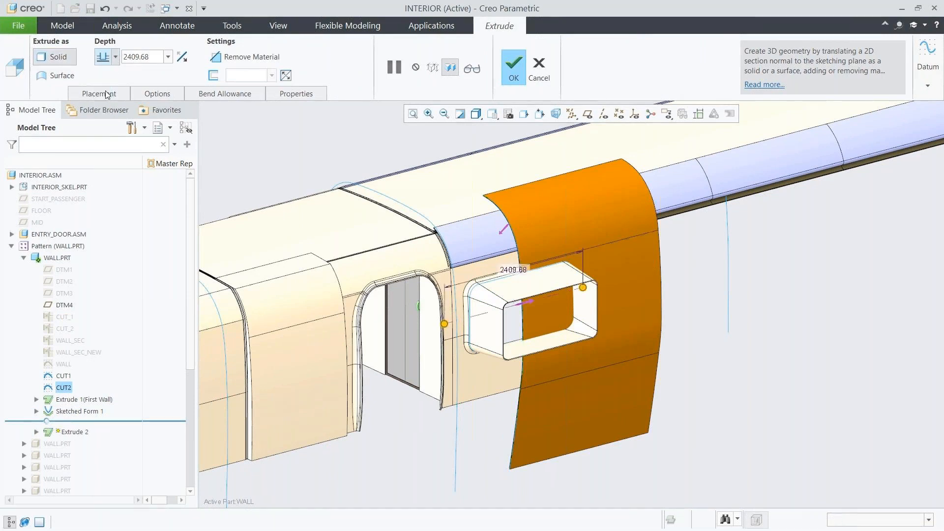
left_click(215, 57)
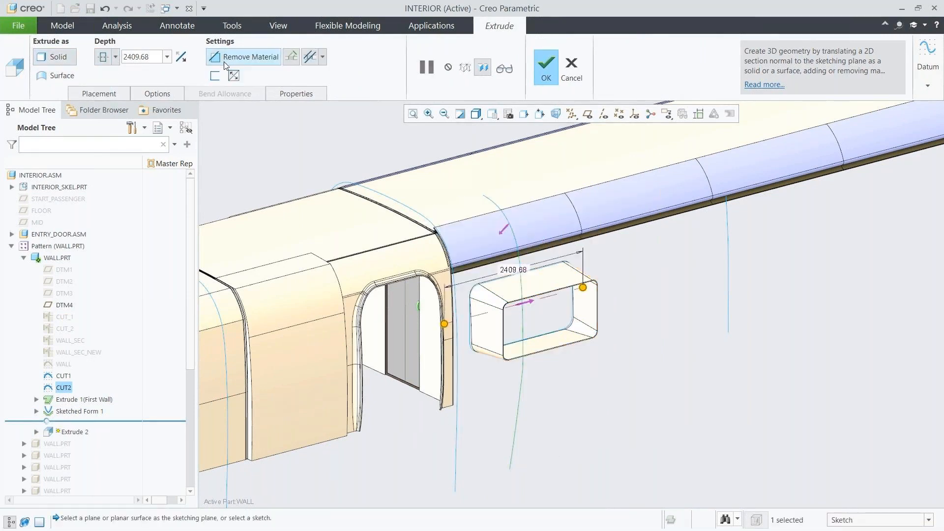
left_click(234, 75)
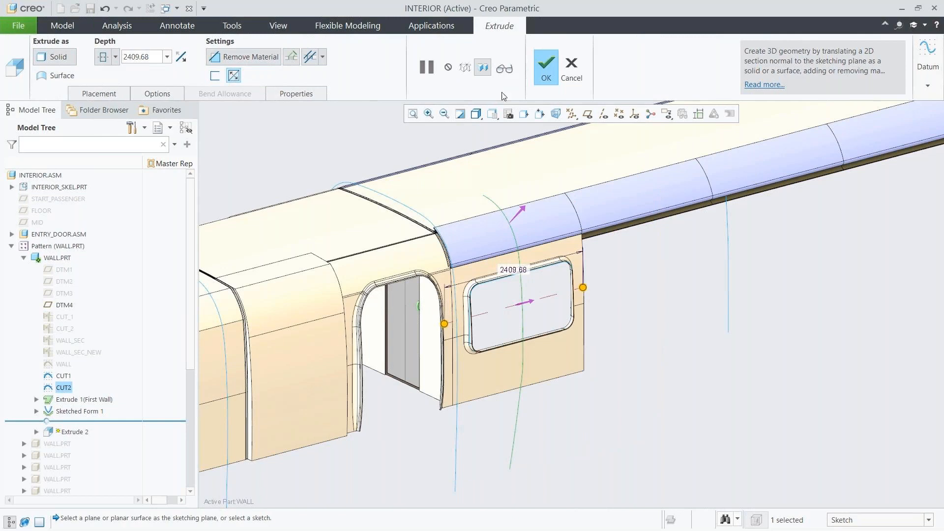
left_click(546, 73)
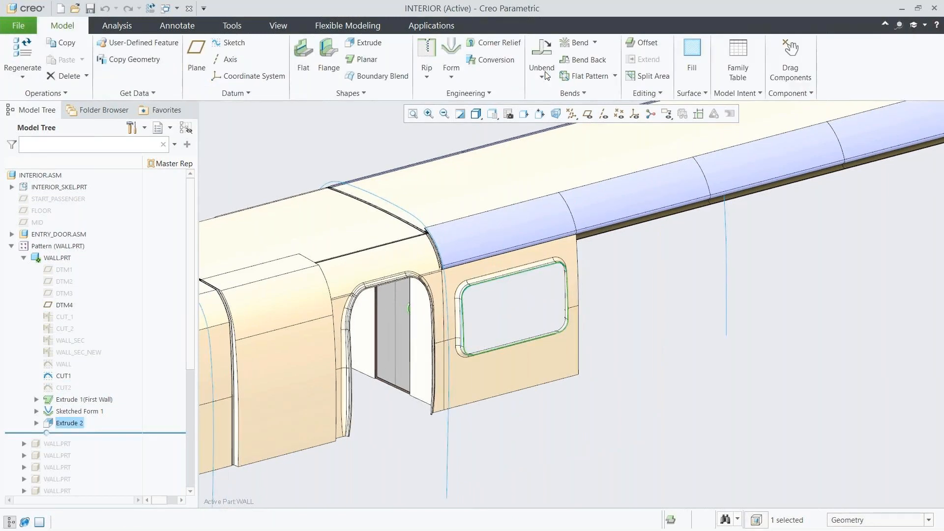
Reactivate the interior assembly and show the six hidden WALL.PRT members of the first wall pattern
left_click(616, 267)
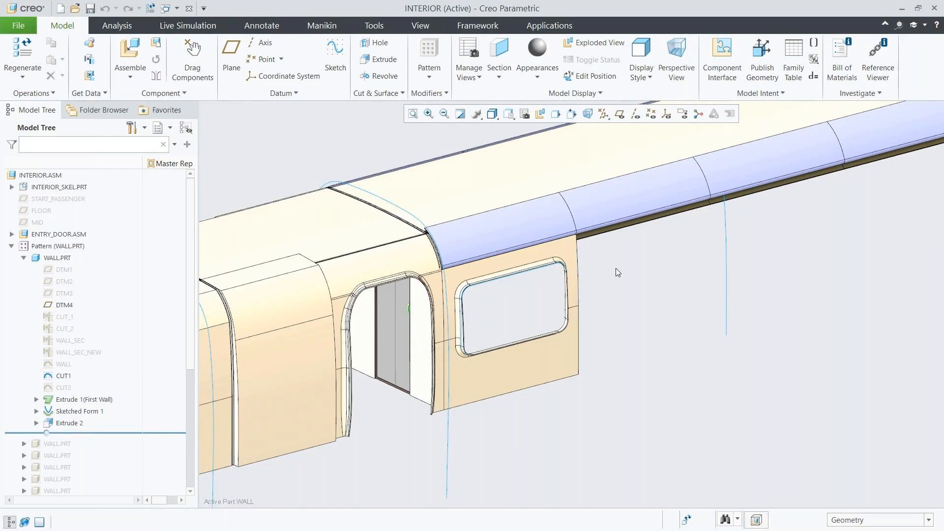
key("ctrl+d")
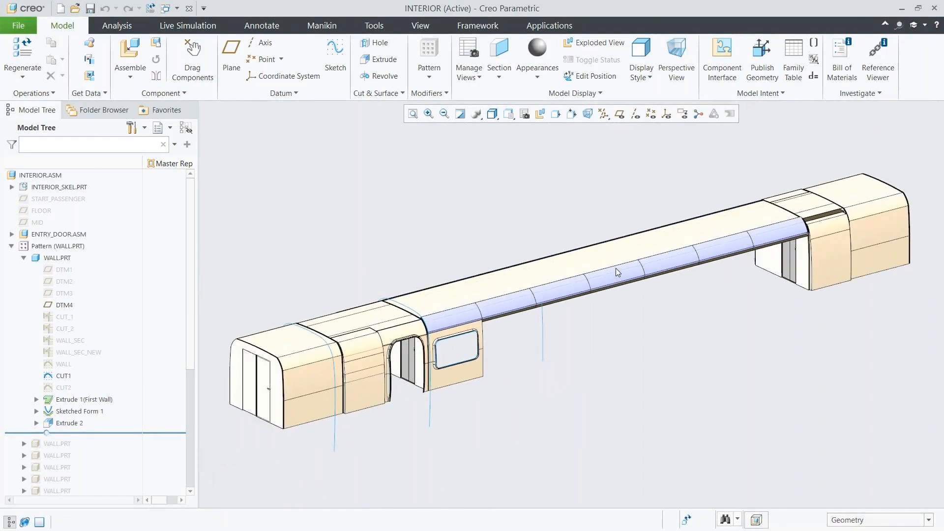
left_click(24, 258)
left_click(57, 270)
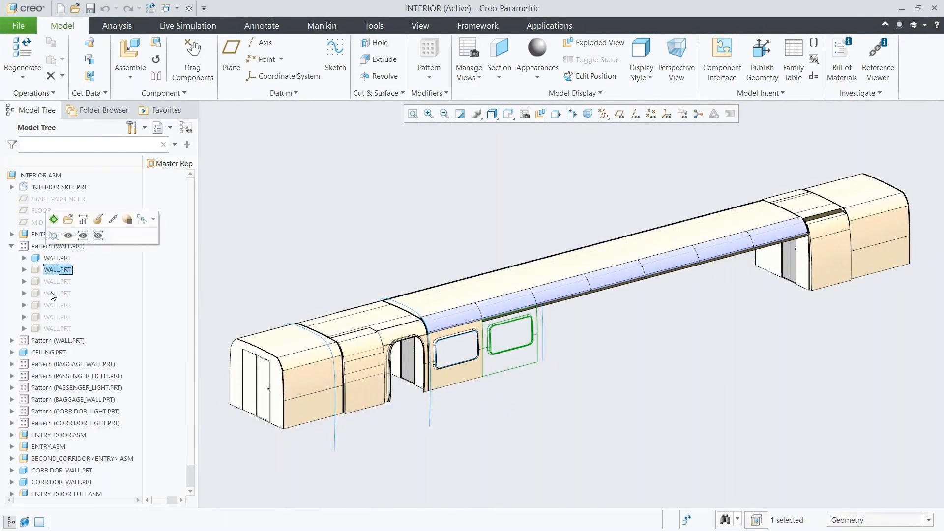
left_click(53, 329, "shift")
left_click(74, 299)
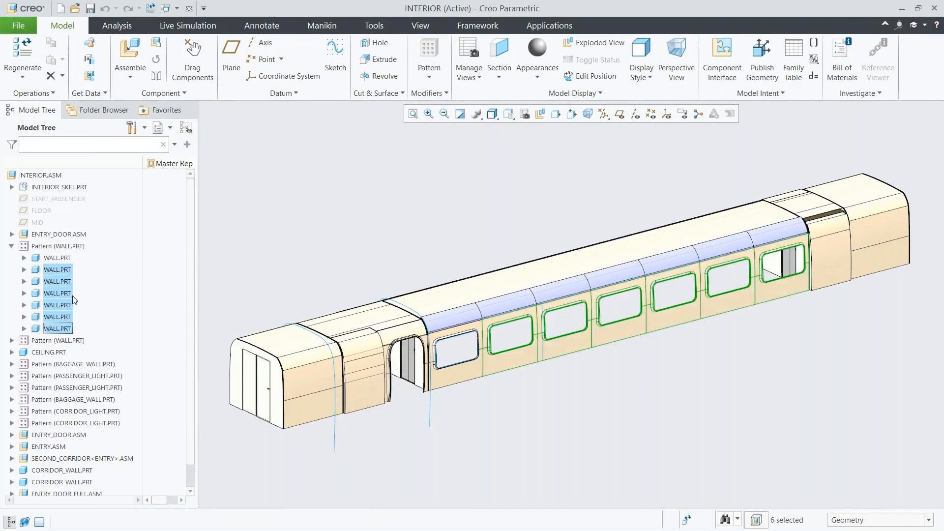
Show the seven hidden WALL.PRT members of the second wall pattern
left_click(11, 341)
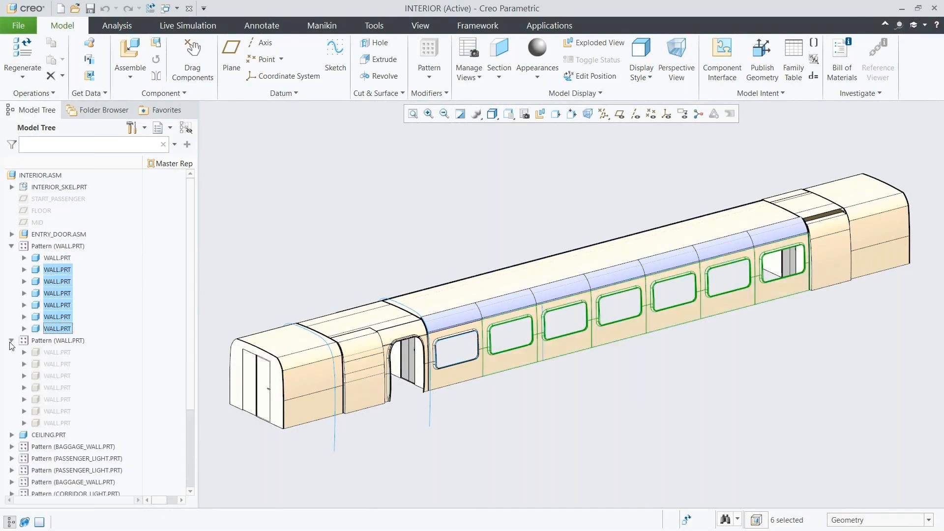
left_click(50, 353)
left_click(51, 423, "shift")
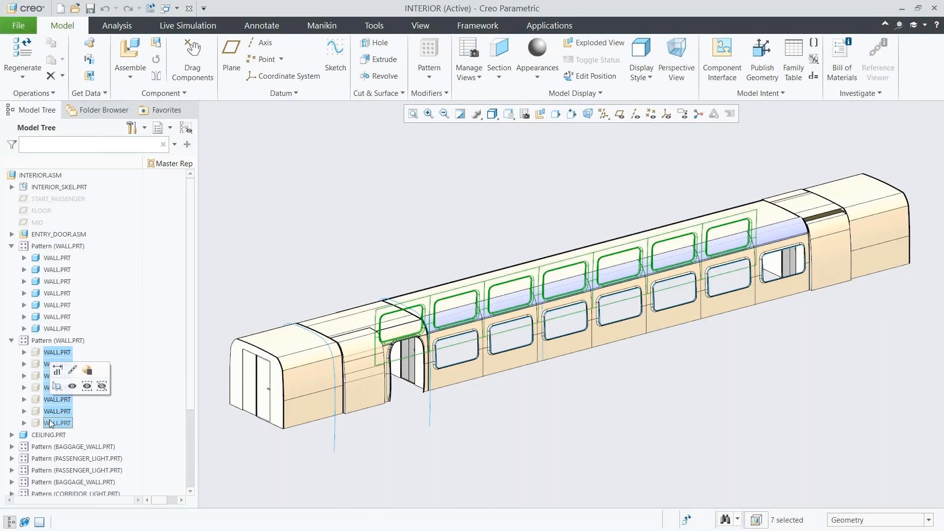
left_click(72, 386)
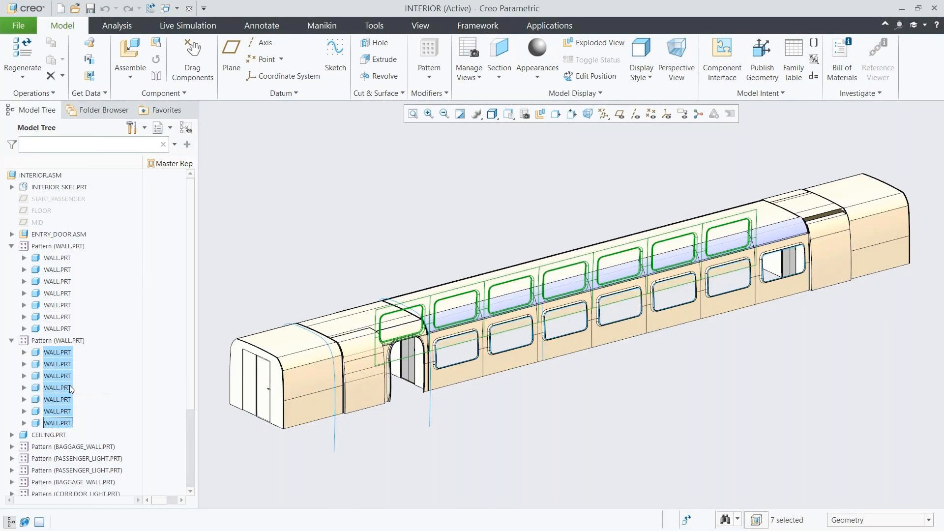
Regenerate the interior assembly with its current input values, save it, and return to the train assembly
left_click(224, 442)
key("ctrl+g")
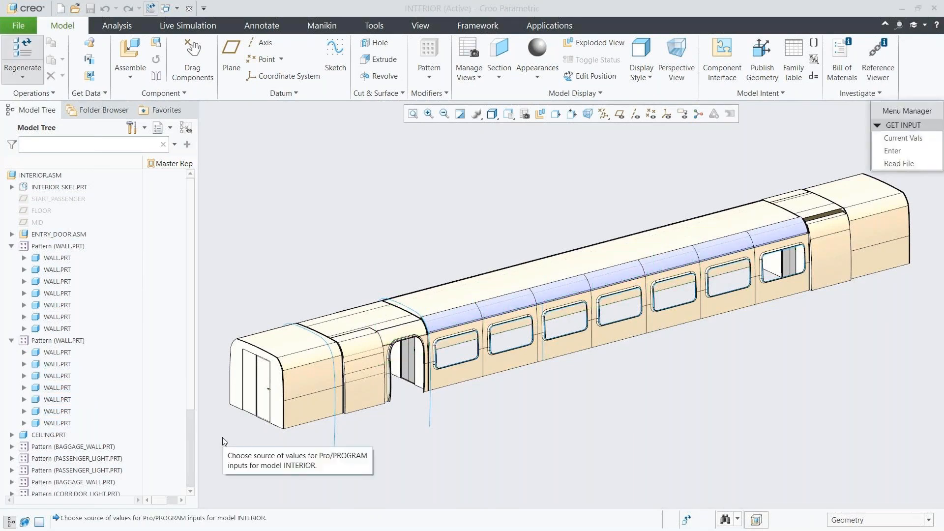
left_click(892, 139)
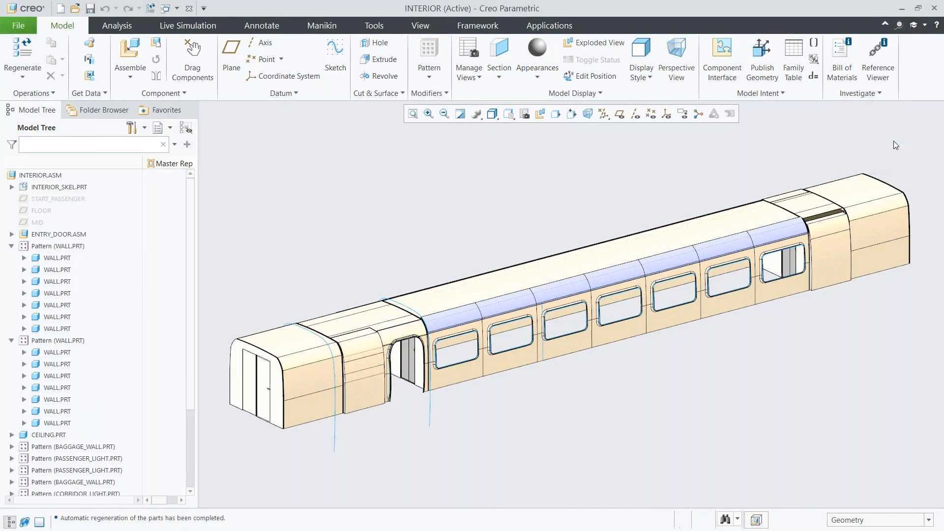
left_click(91, 8)
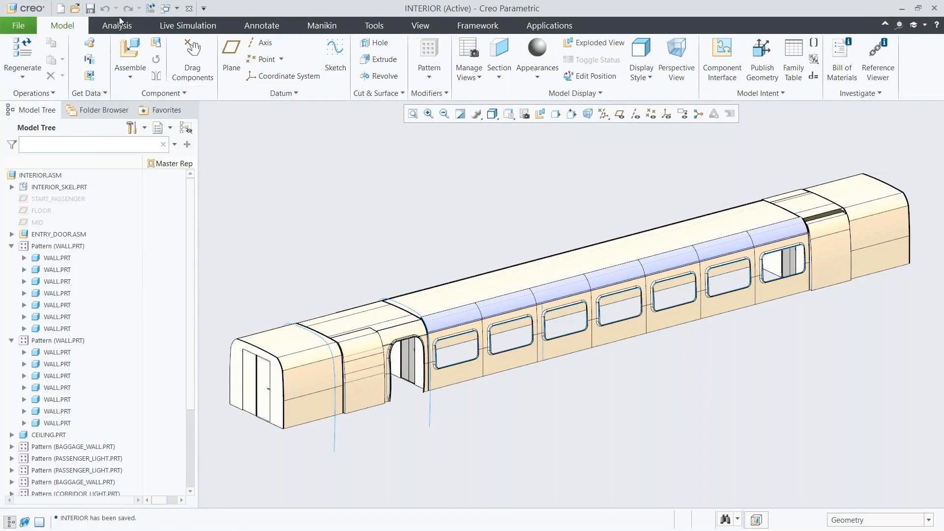
left_click(189, 8)
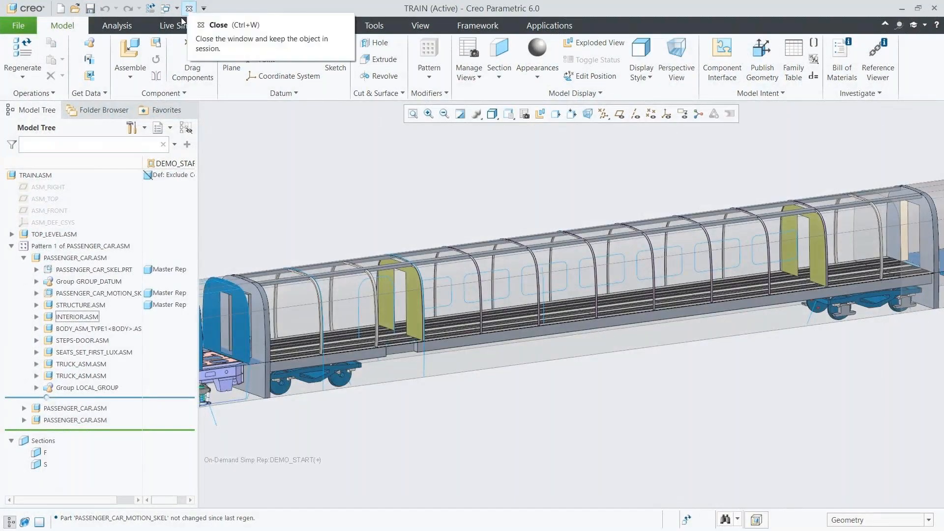
Set the representation of INTERIOR.ASM in the first passenger car to Master
left_click(82, 317)
right_click(82, 317)
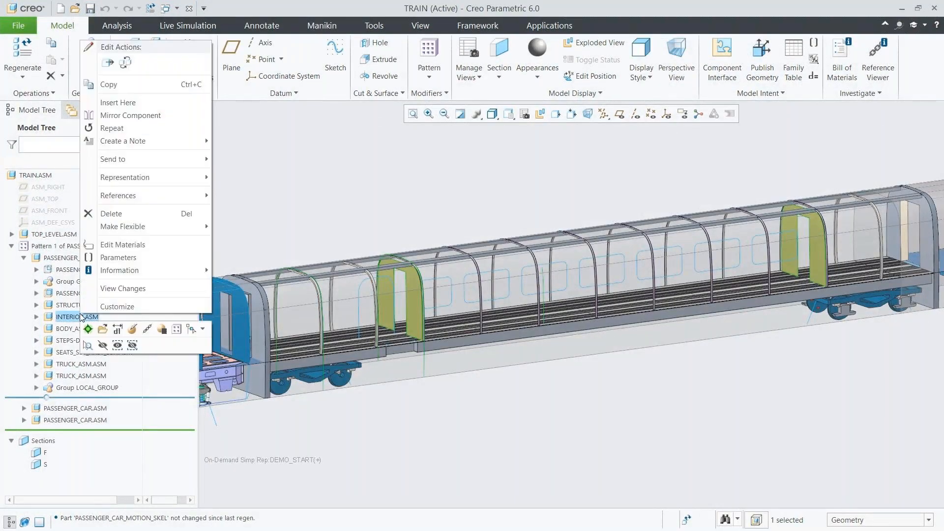
mouse_move(152, 177)
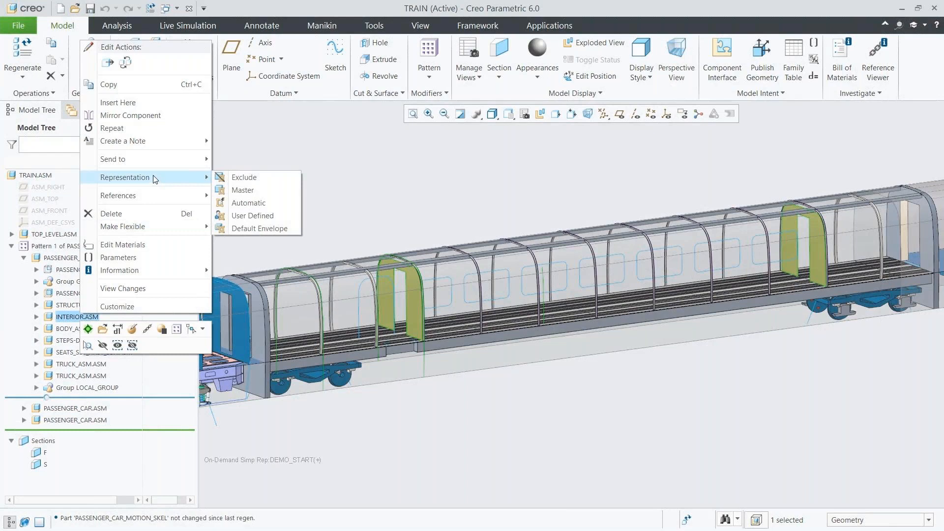
left_click(236, 190)
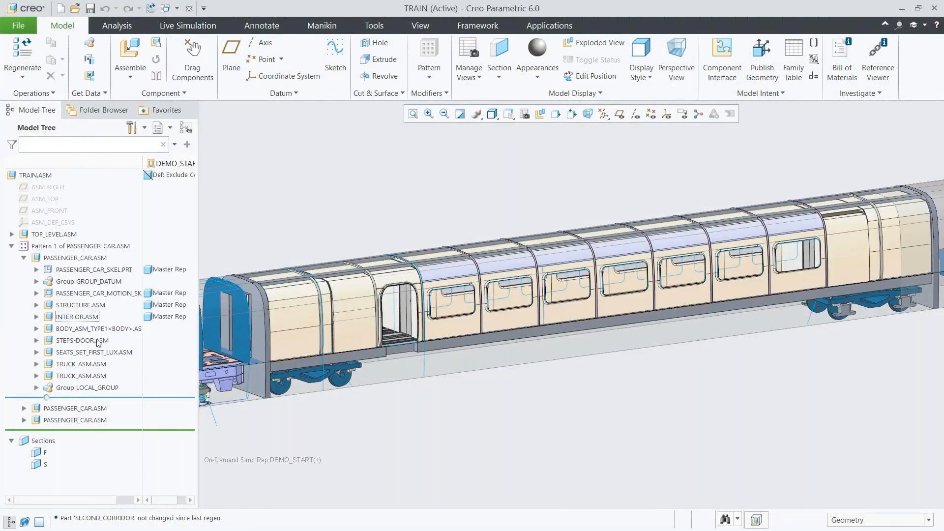
Open STEPS-DOOR.ASM on its own and show its hidden STEPS-DOOR_SKEL.PRT skeleton
left_click(96, 341)
left_click(119, 298)
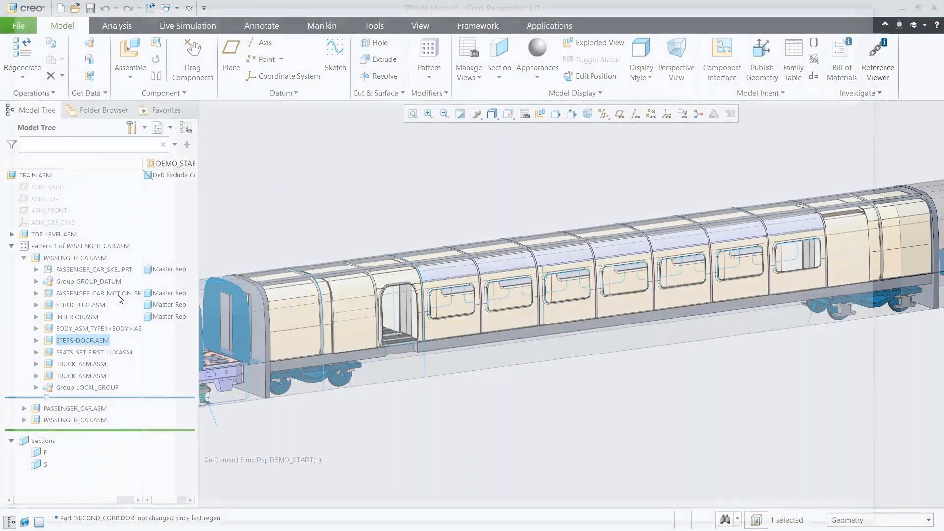
left_click(468, 361)
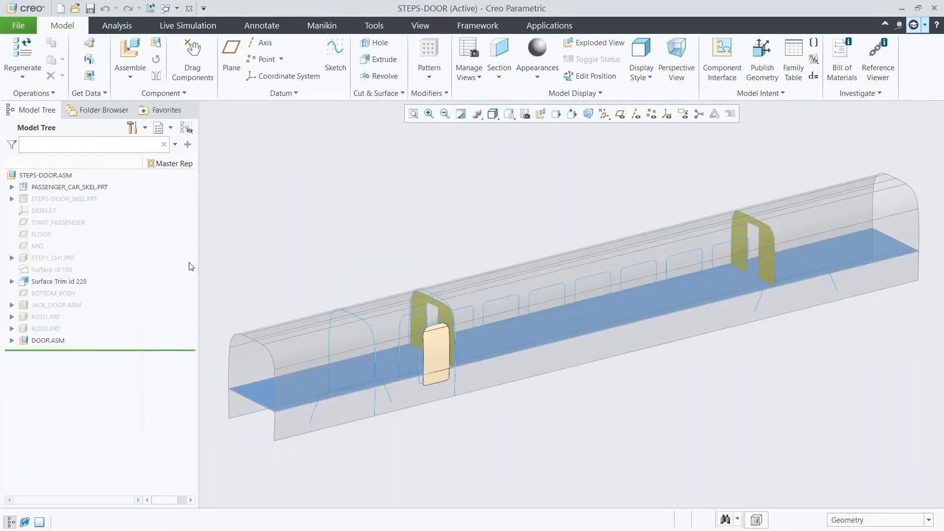
left_click(66, 199)
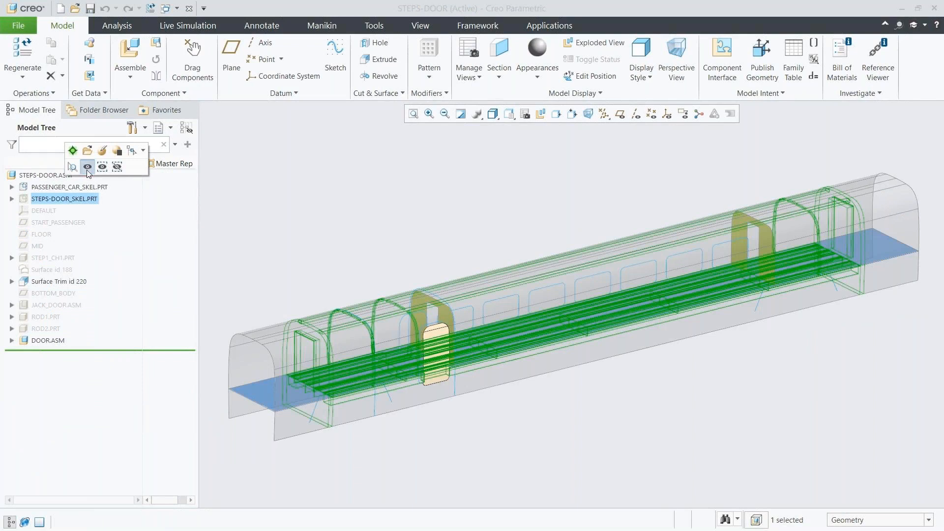
Update the SHRINKWRAP_STRUCTURE feature in STEPS-DOOR_SKEL.PRT, proceeding with the redefinition despite its external references
left_click(12, 200)
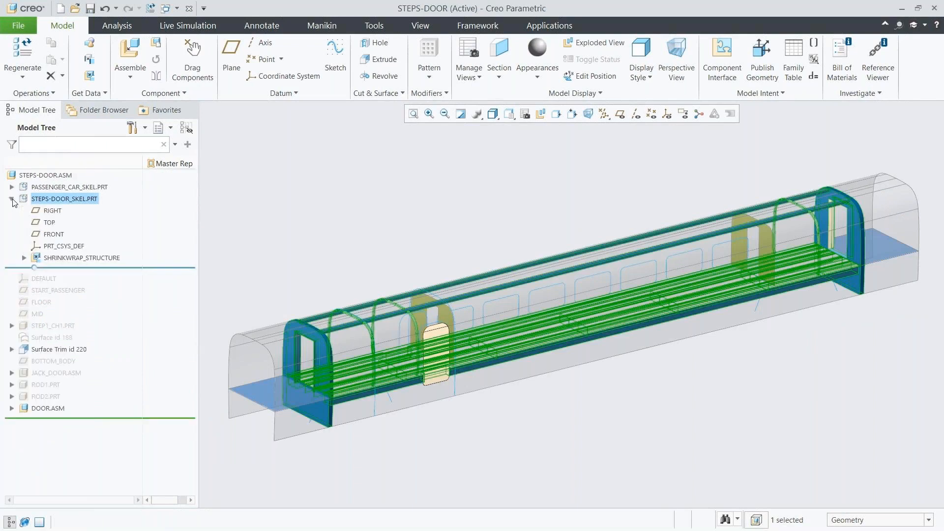
right_click(68, 259)
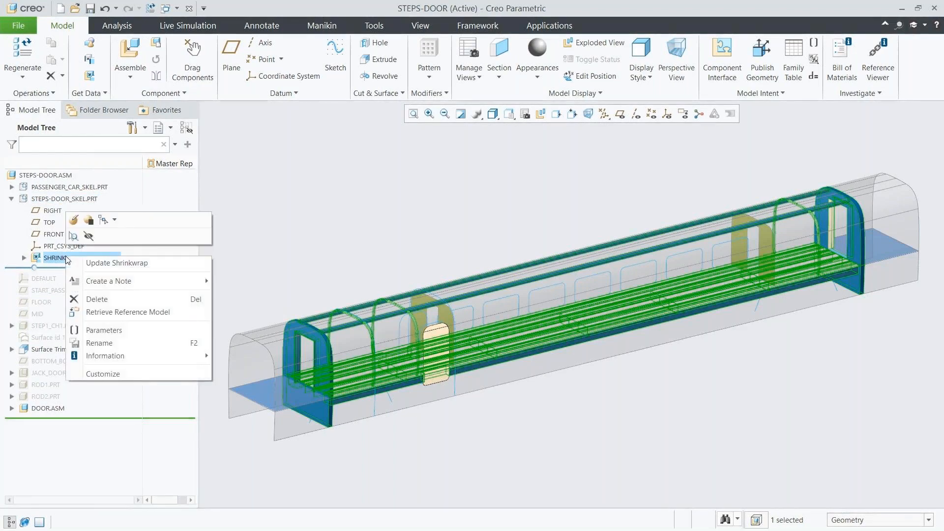
left_click(83, 263)
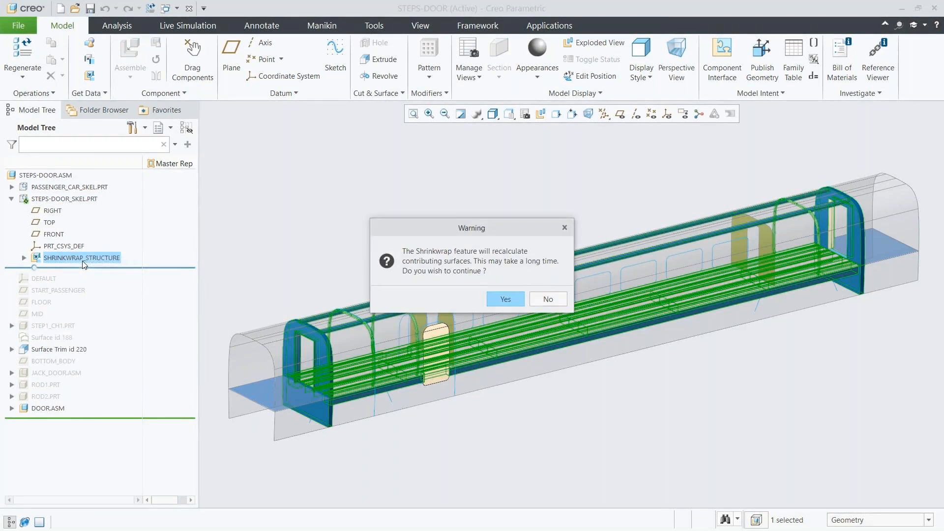
left_click(495, 297)
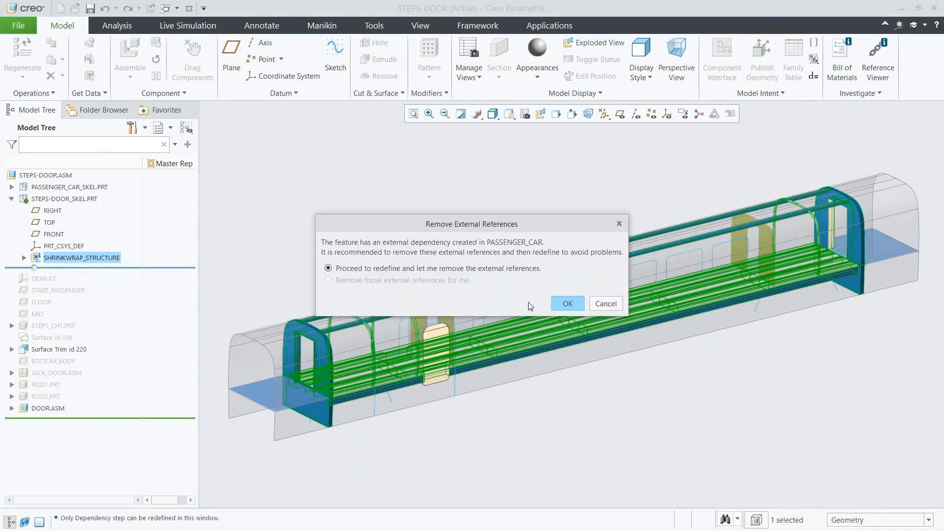
left_click(566, 303)
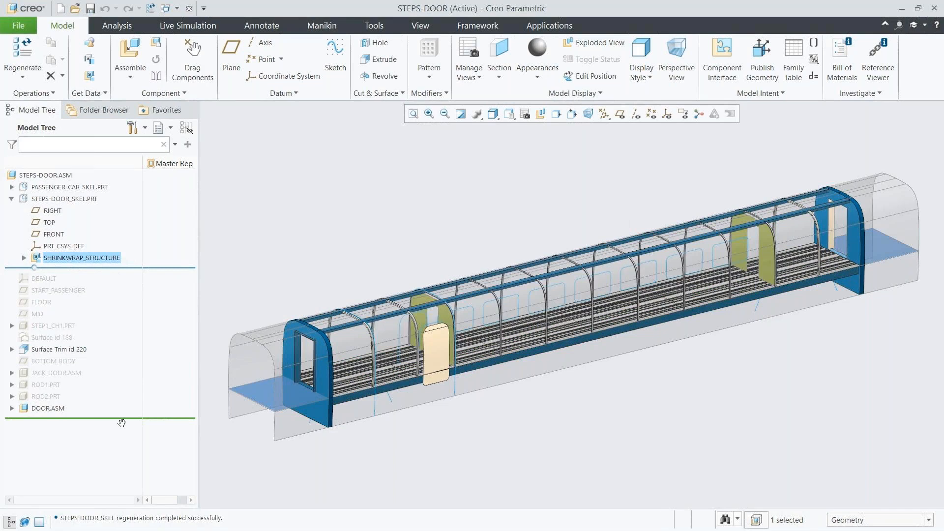
Activate DOOR_INT.PRT inside DOOR.ASM for editing in the context of the steps-door assembly
left_click(11, 408)
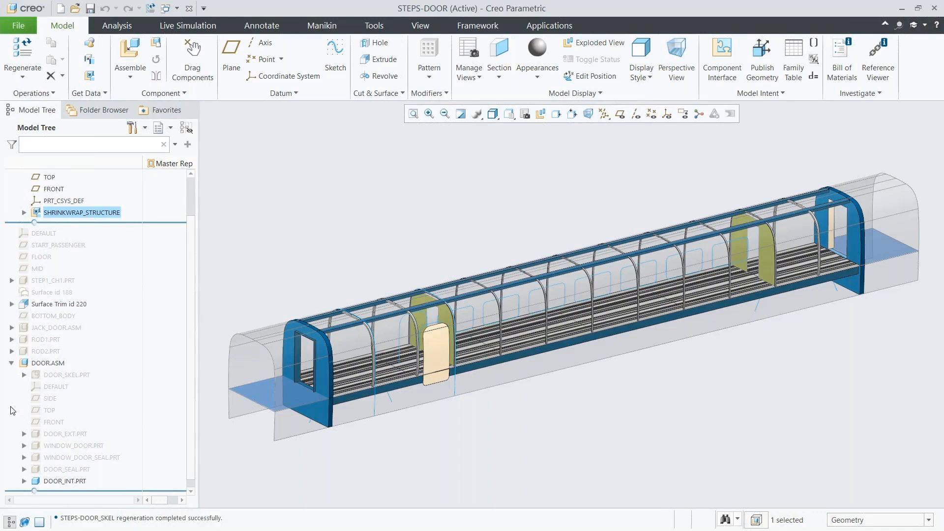
left_click(24, 480)
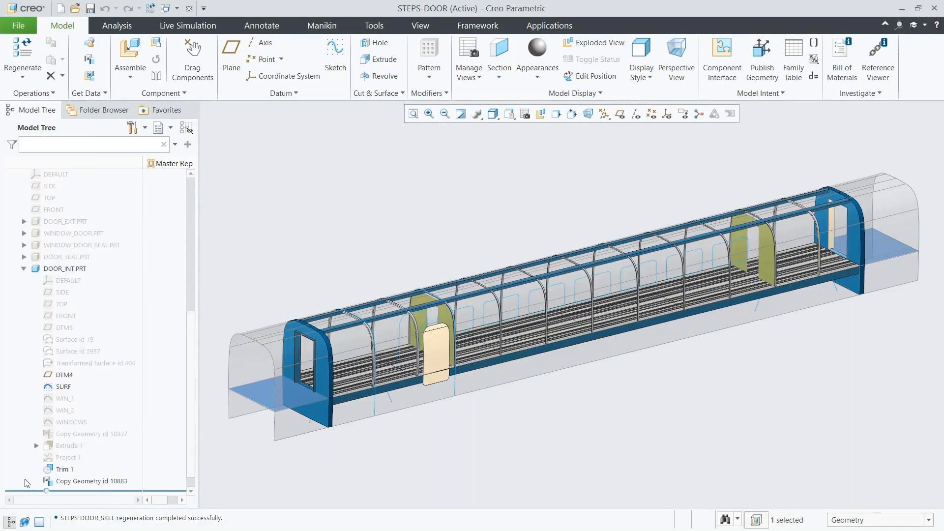
left_click(63, 270)
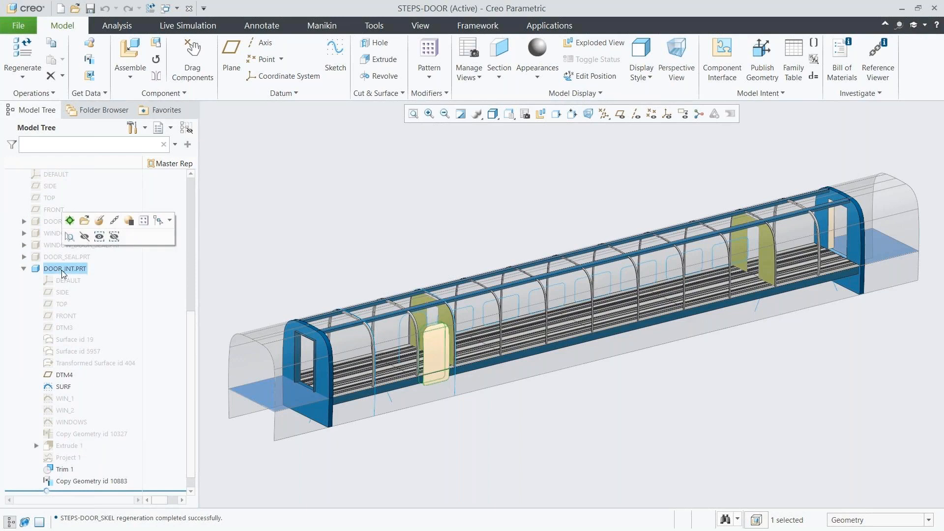
left_click(71, 220)
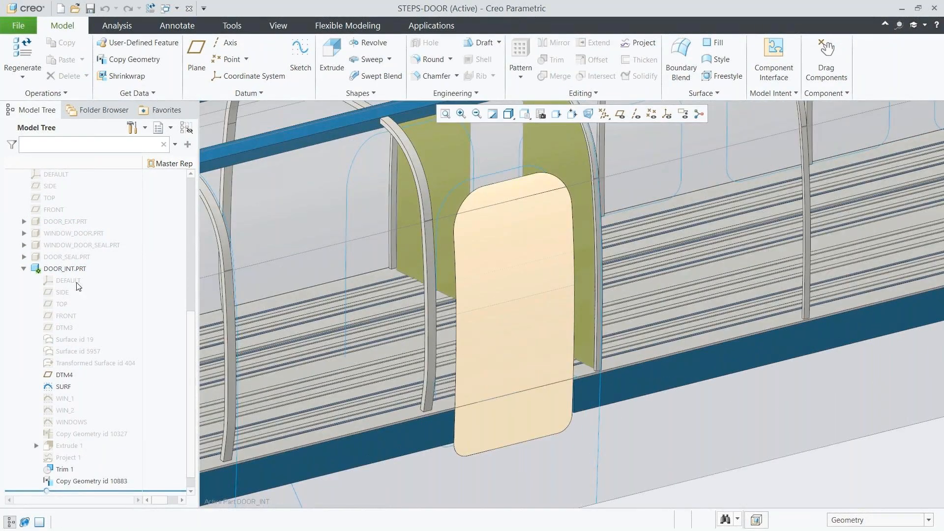
Set the update control of DOOR_INT.PRT's Copy Geometry id 10883 to Manual Update with Notification
right_click(82, 482)
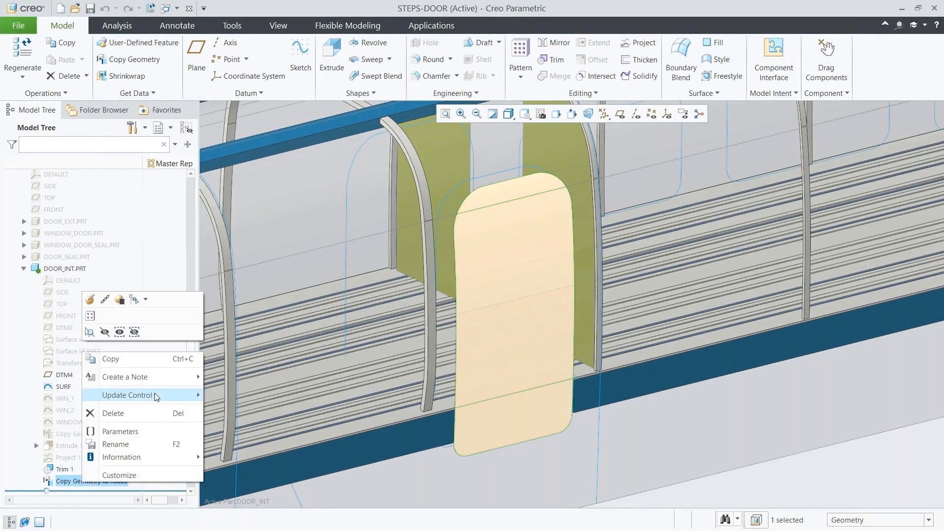
mouse_move(153, 395)
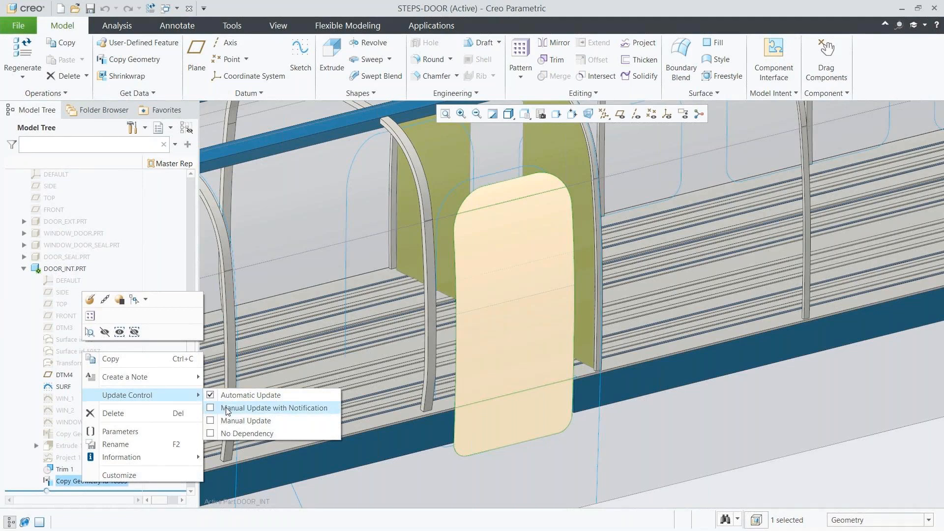
left_click(226, 408)
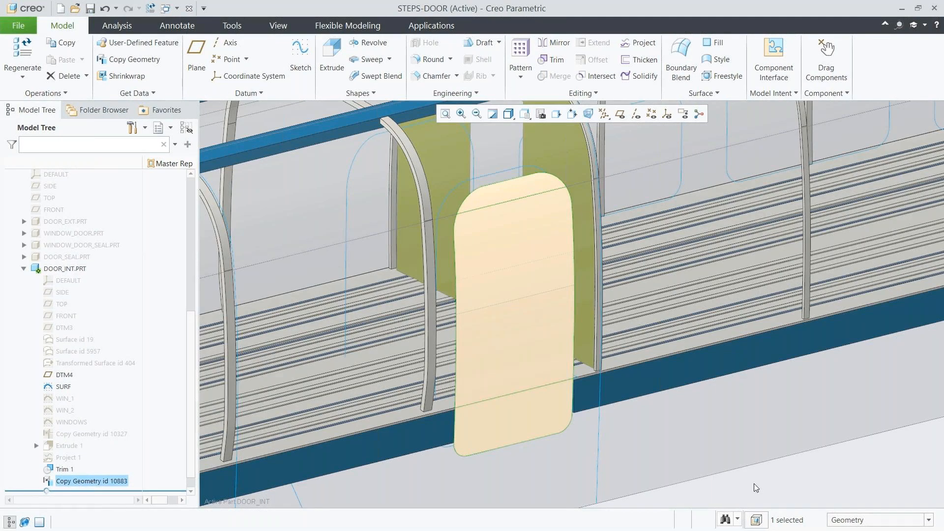
Restrict selection to quilts and thicken the interior door quilt into solid material, with the thickness direction reversed
left_click(841, 521)
left_click(844, 453)
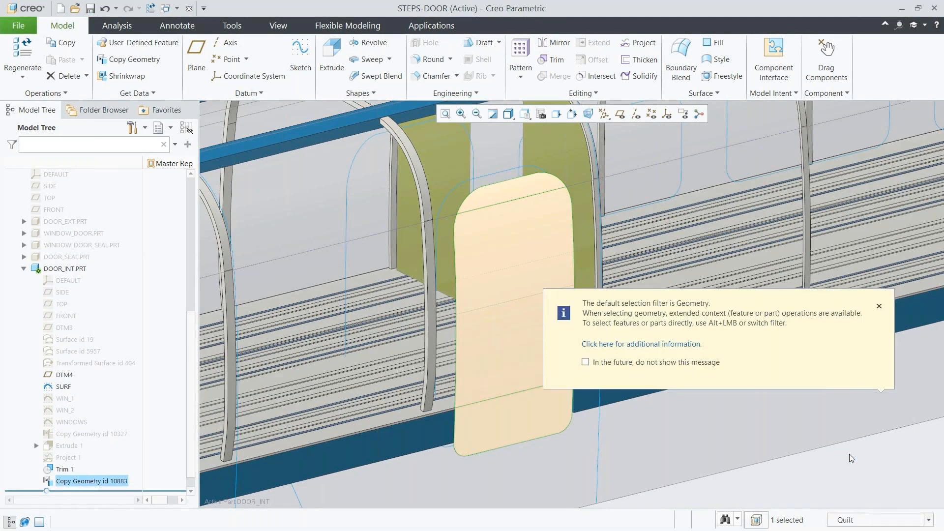
left_click(879, 306)
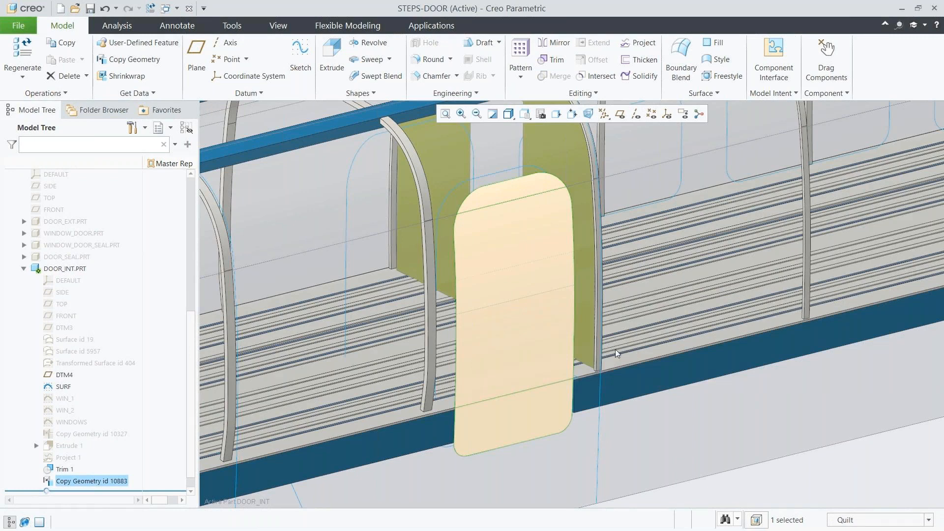
left_click(529, 331)
left_click(579, 284)
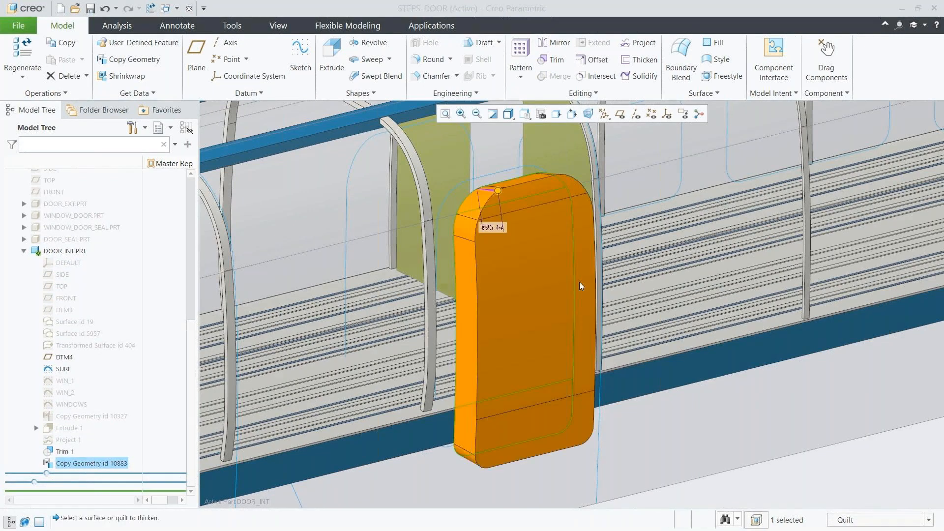
left_click(487, 188)
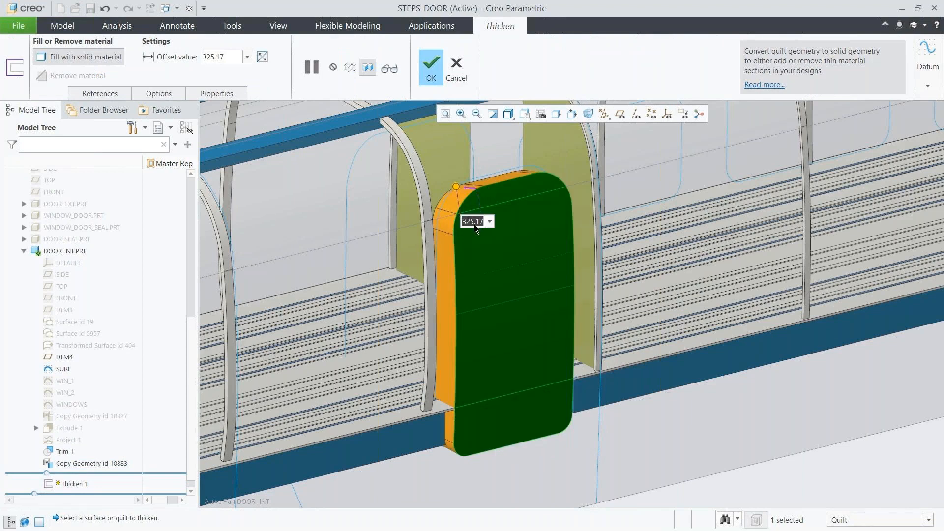
middle_click(474, 224)
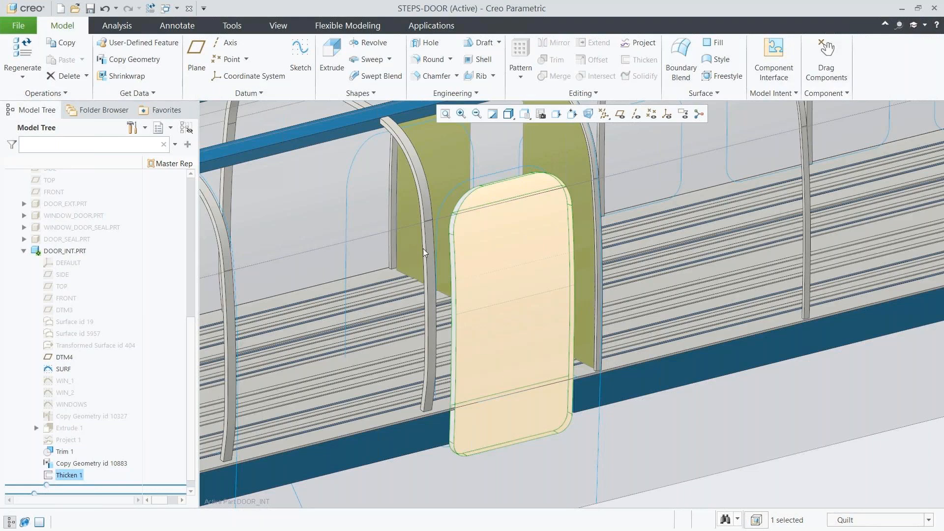
Cut the two window openings through the door by extruding the WINDOWS sketch to a depth of 1075.00 with material removal
left_click(71, 404)
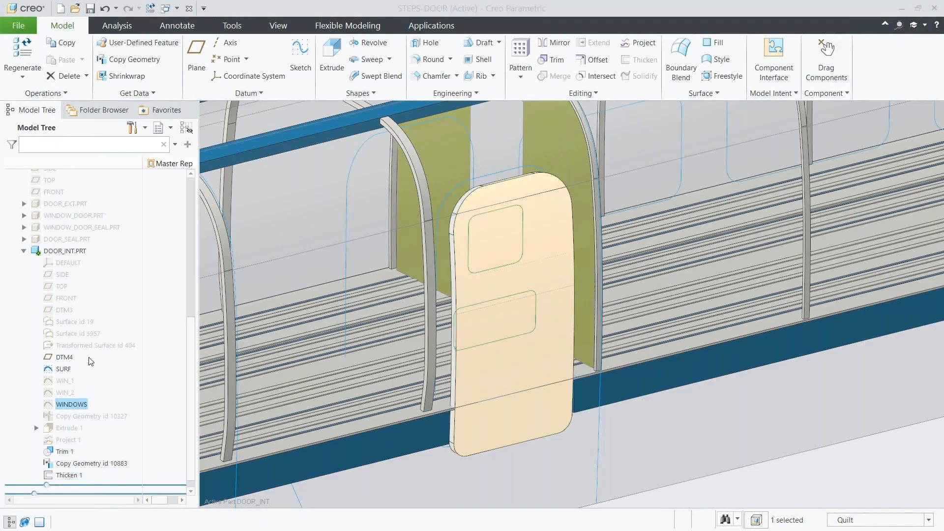
left_click(89, 358)
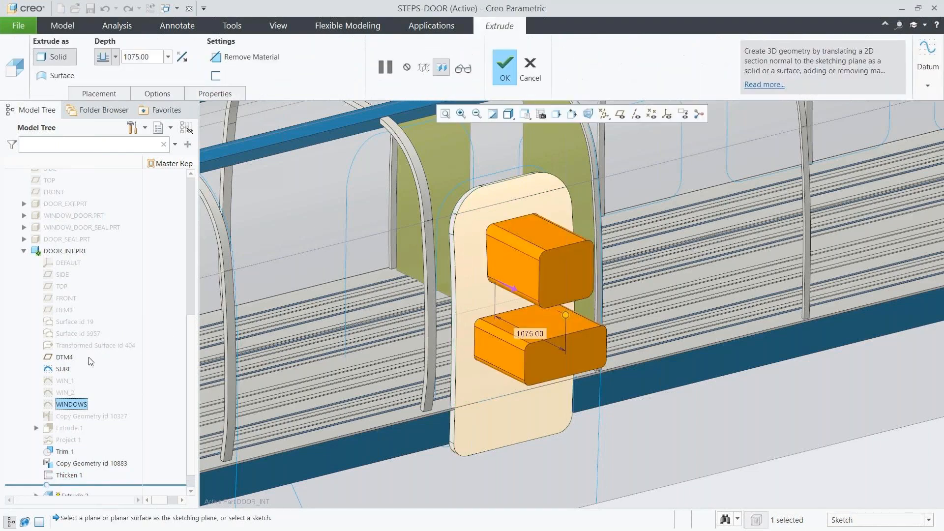
right_click(287, 394)
left_click(322, 360)
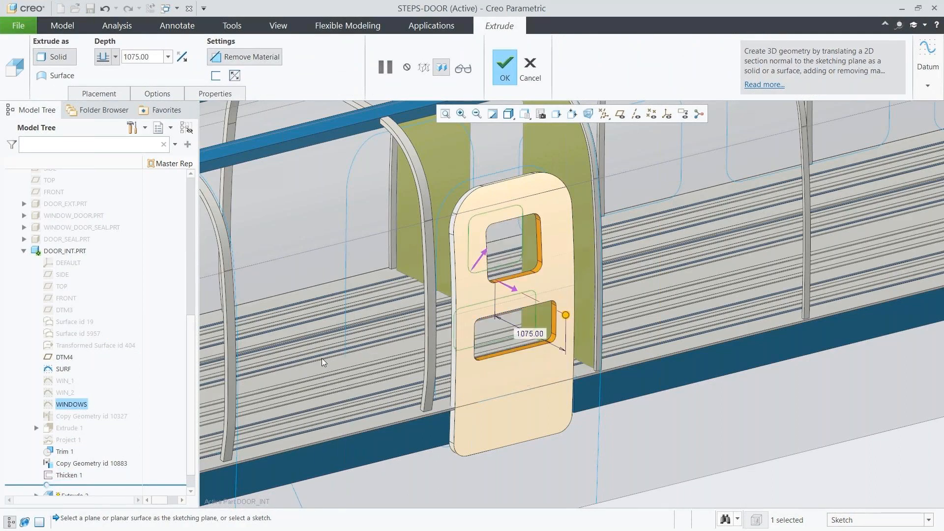
middle_click(322, 358)
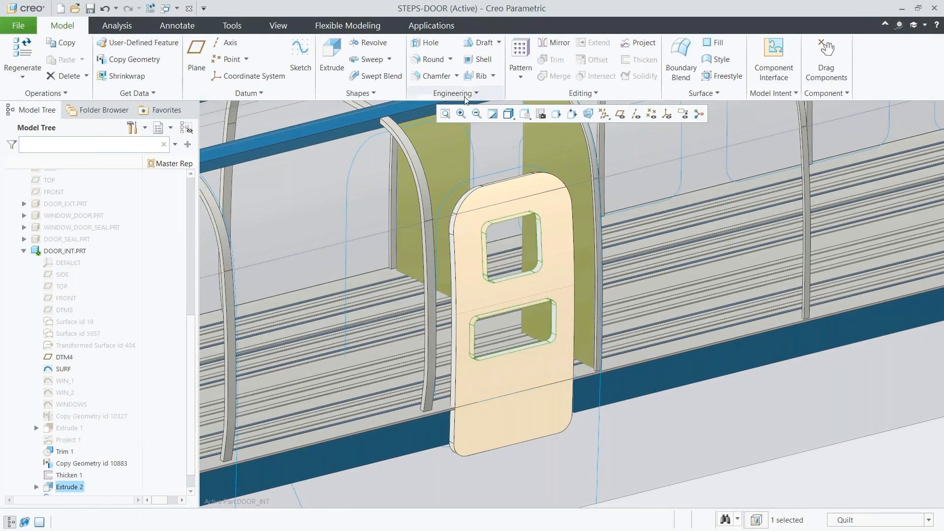
Shell the interior door panel to a thickness of 3, removing its upper, middle and lower outward-facing surfaces
left_click(481, 59)
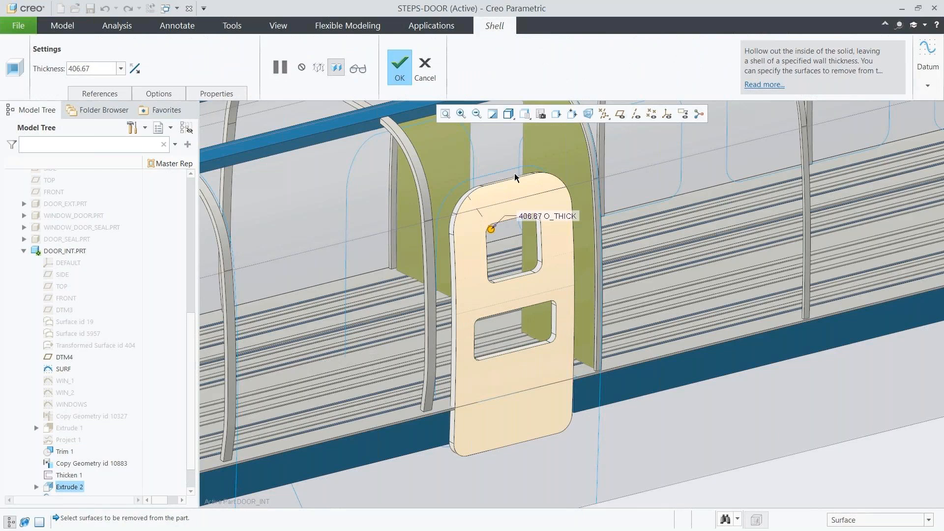
left_click(516, 193)
left_click(504, 297, "ctrl")
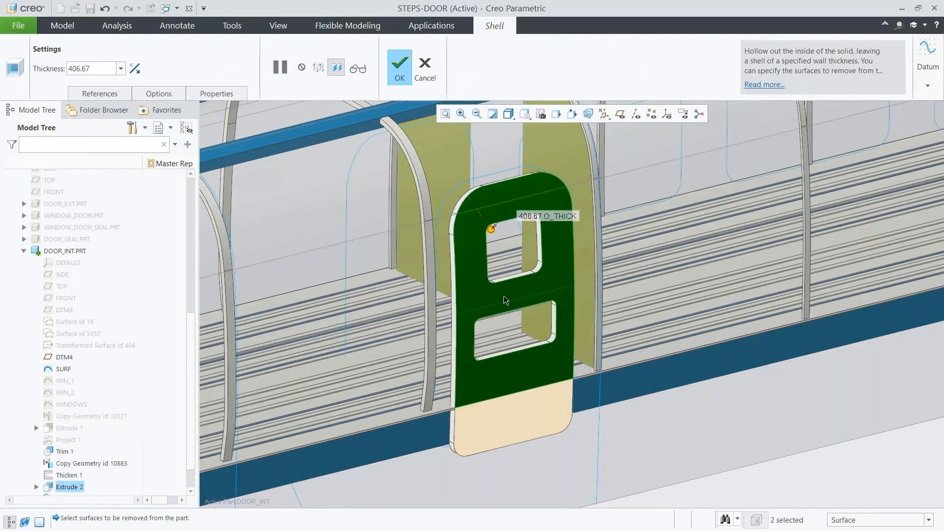
left_click(492, 420, "ctrl")
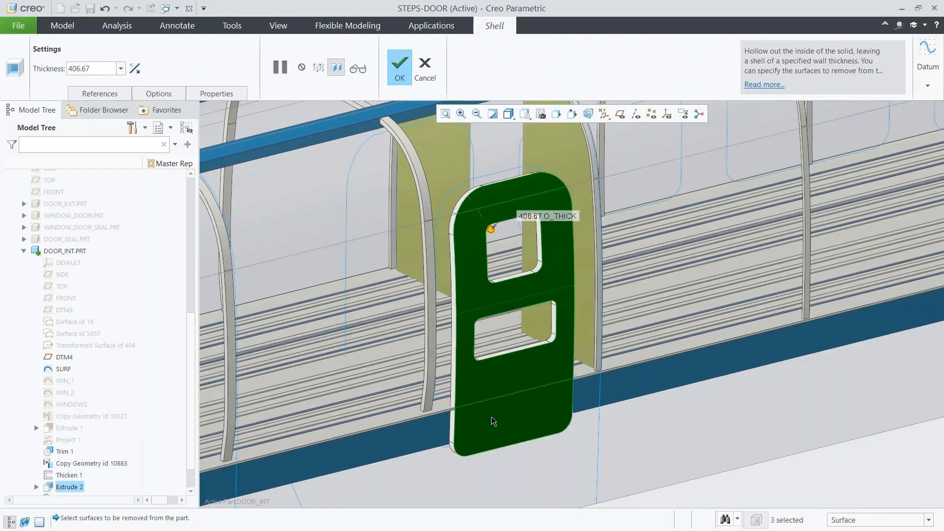
double_click(543, 215)
type("3")
key("Return")
middle_click(544, 215)
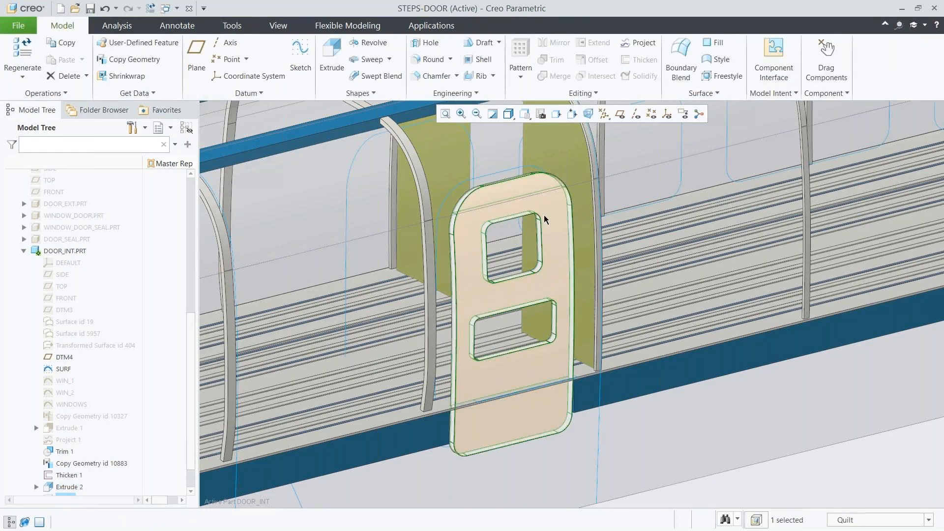
Reactivate the top-level STEPS-DOOR assembly and show DOOR_EXT.PRT, WINDOW_DOOR.PRT, WINDOW_DOOR_SEAL.PRT and DOOR_SEAL.PRT
key("ctrl+a")
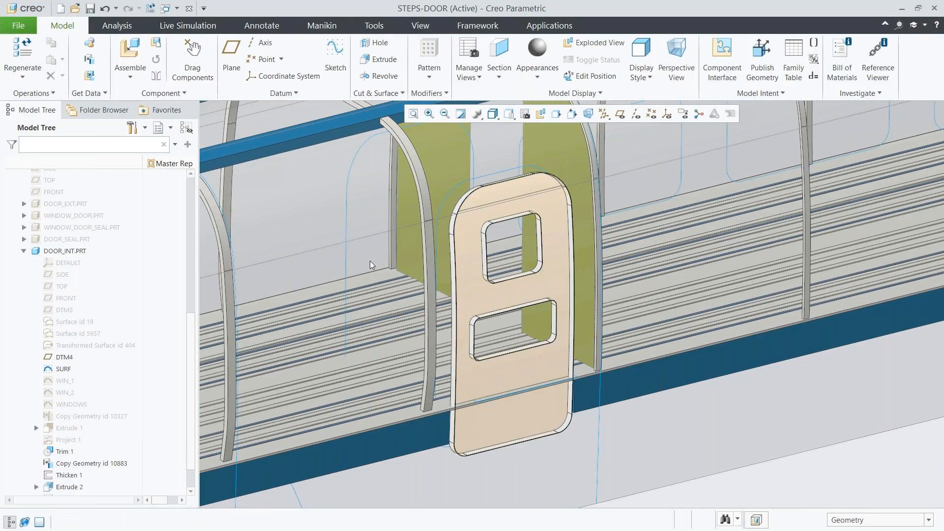
left_click(24, 252)
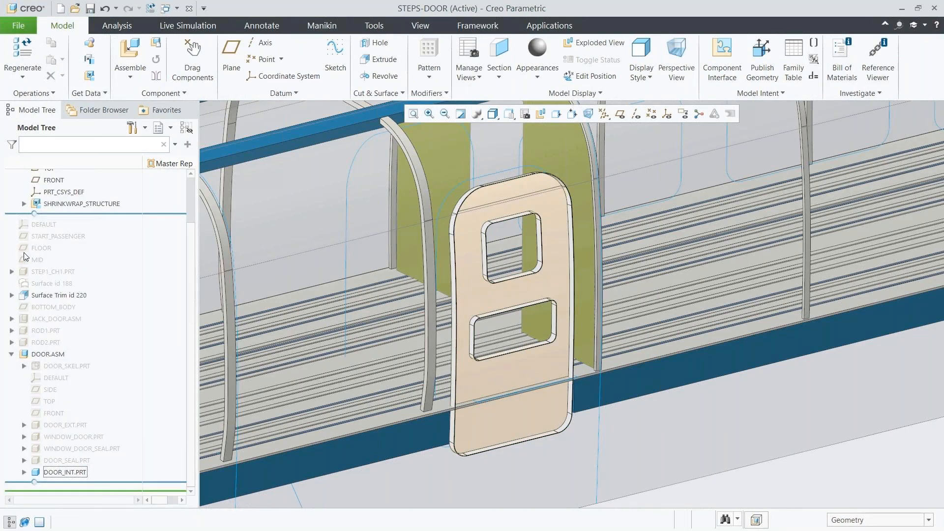
left_click(59, 425)
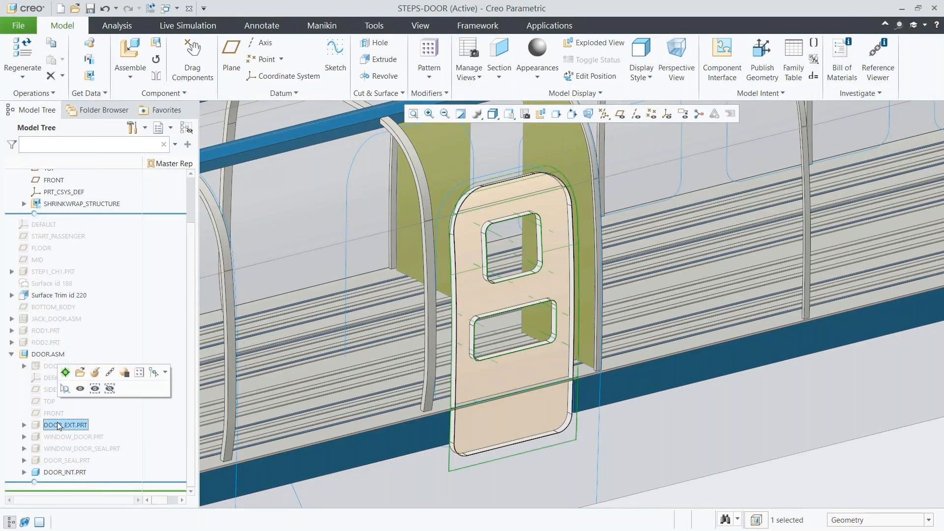
left_click(59, 459, "shift")
left_click(82, 425)
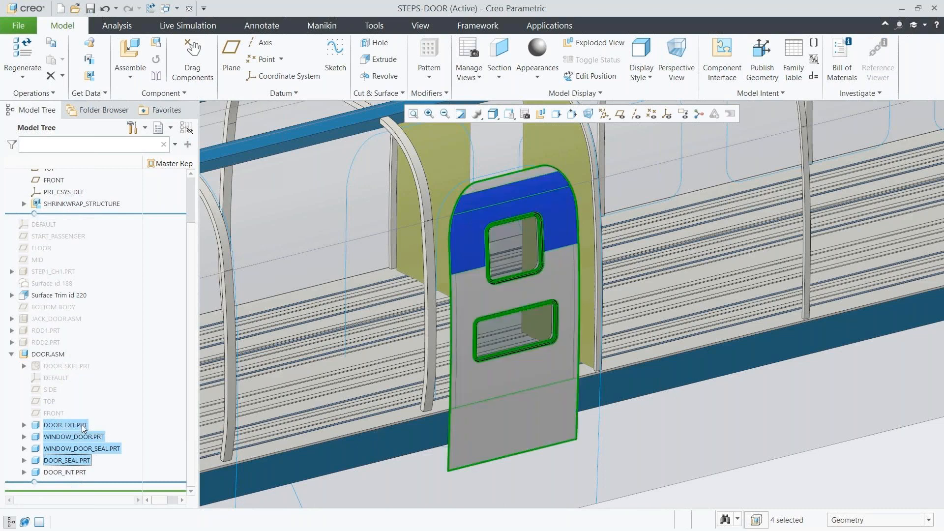
Hide the STEPS-DOOR_SKEL.PRT skeleton in the steps-door assembly
key("ctrl+d")
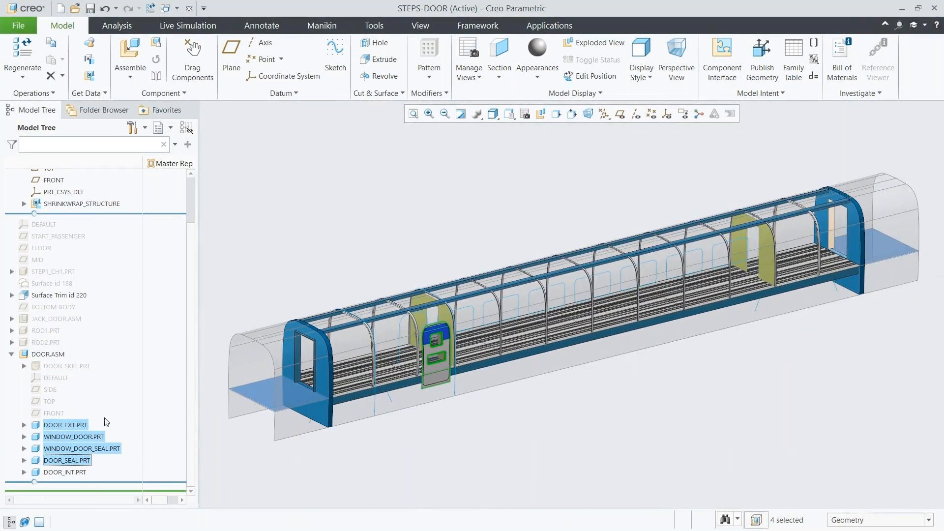
scroll(147, 344, "up", 3)
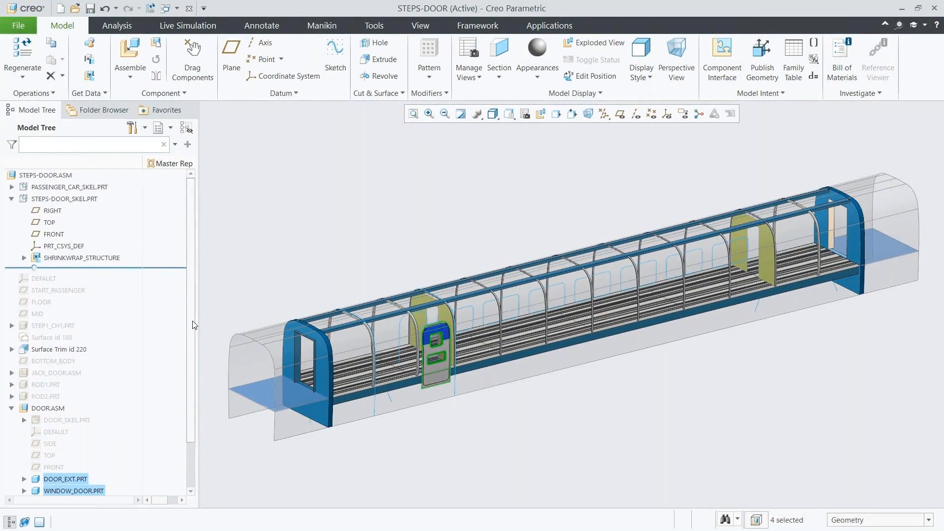
left_click(11, 198)
left_click(52, 198)
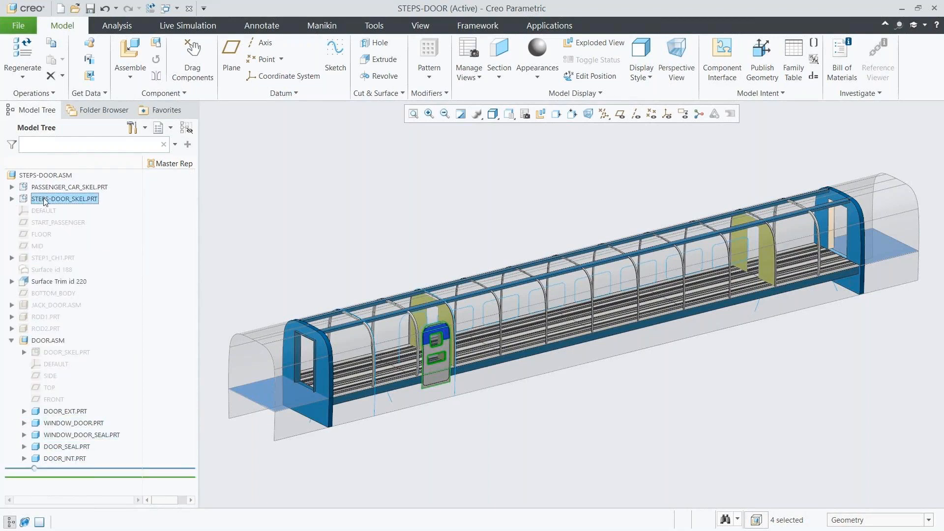
left_click(66, 164)
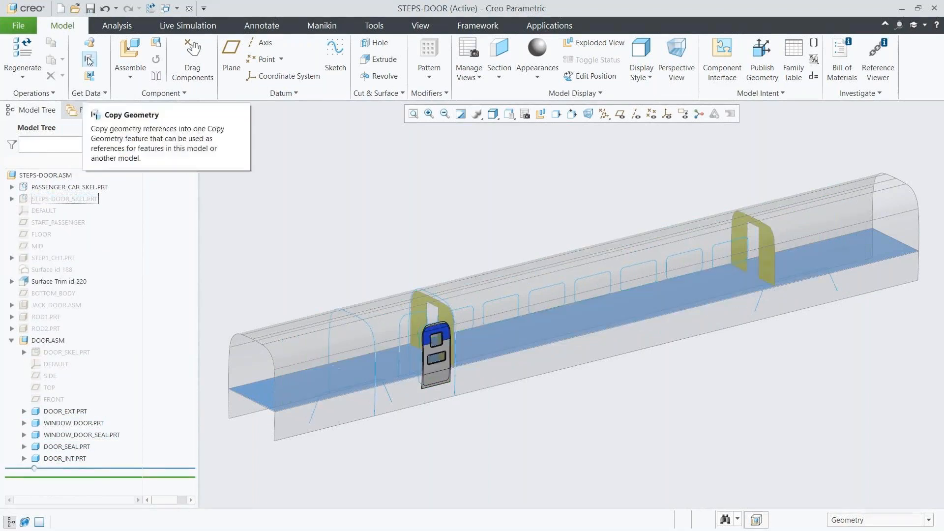
Save the STEPS-DOOR assembly and close its window to return to TRAIN.ASM
left_click(90, 9)
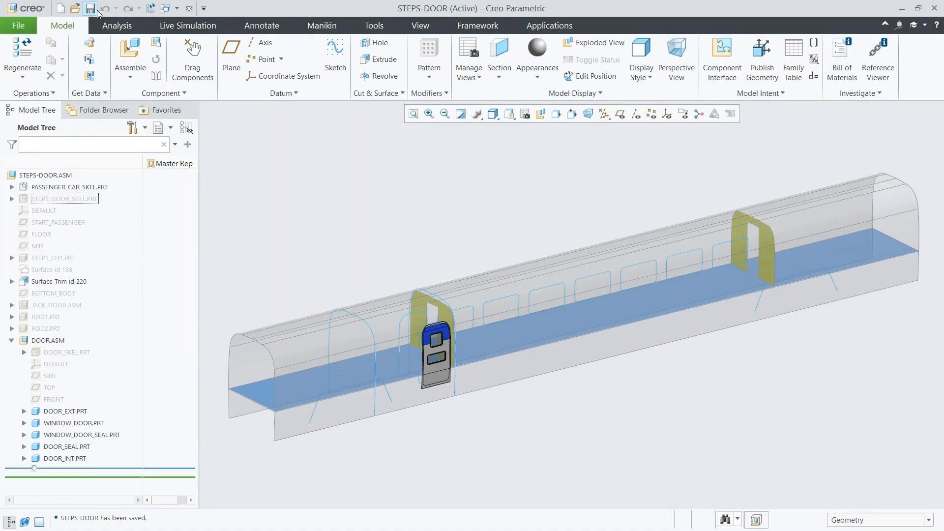
left_click(189, 8)
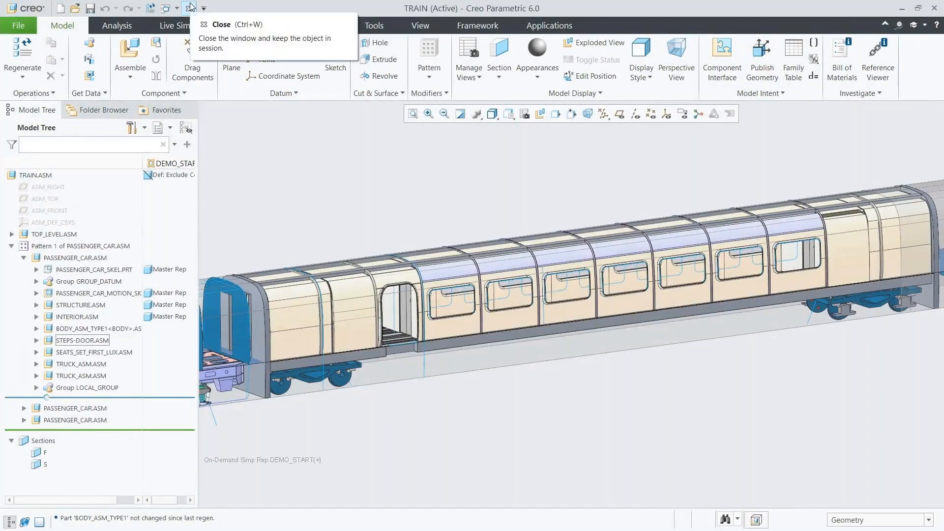
Set the representation of STEPS-DOOR.ASM in the first passenger car to Master
left_click(88, 341)
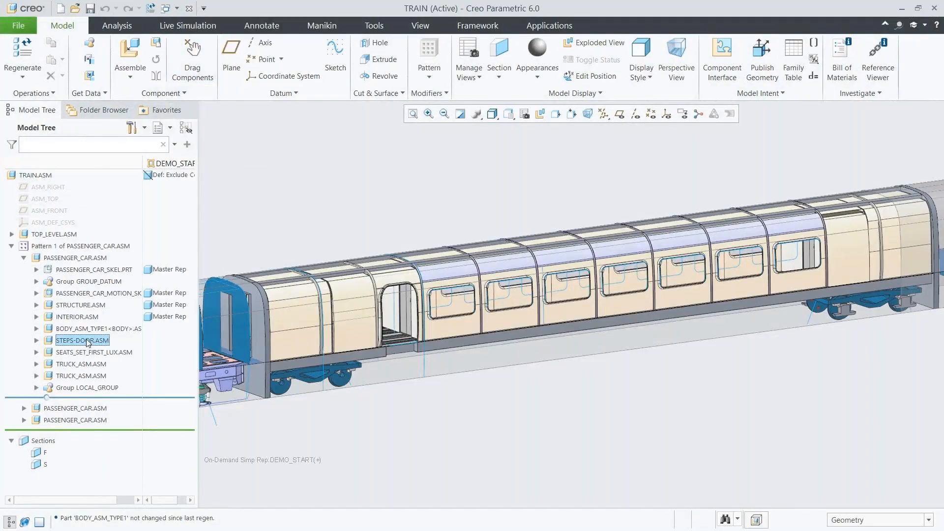
right_click(87, 341)
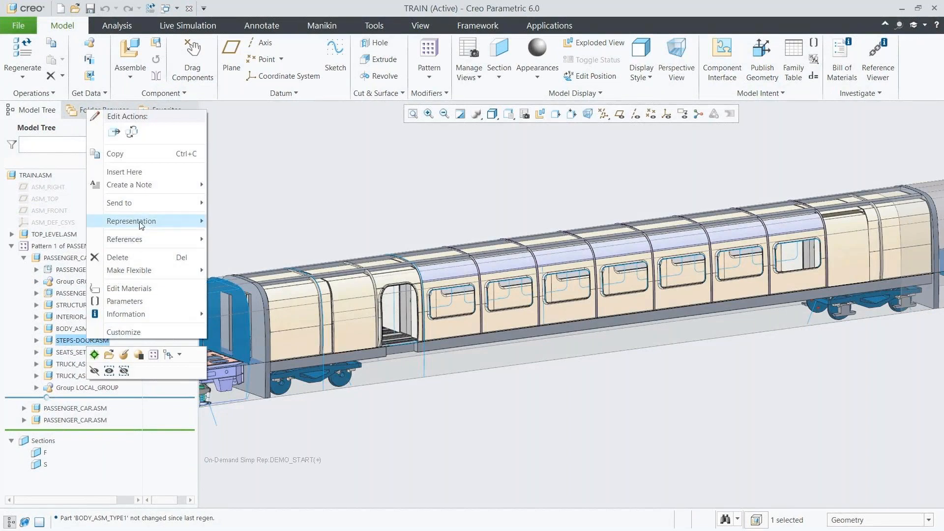
mouse_move(141, 225)
left_click(234, 234)
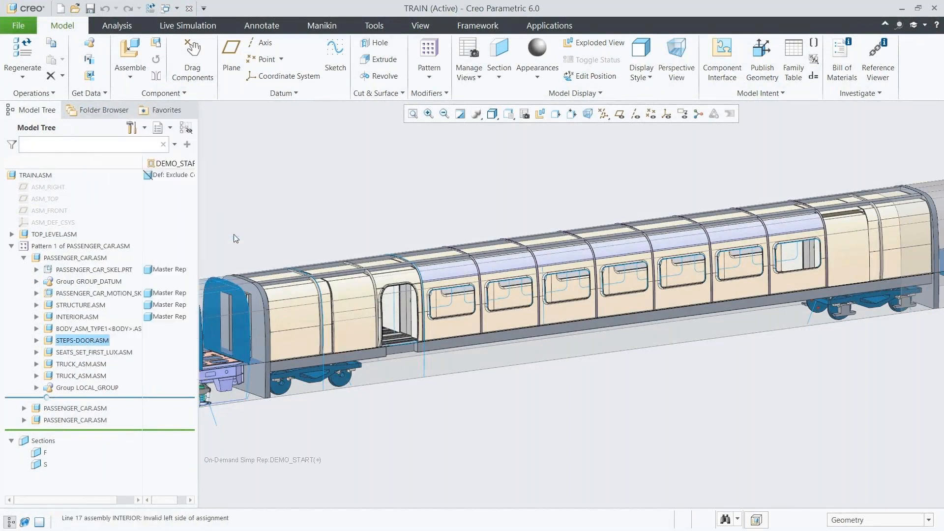
Set SEATS_SET_FIRST_LUX.ASM and both TRUCK_ASM.ASM assemblies to the Master representation
left_click(95, 352)
left_click(95, 376, "shift")
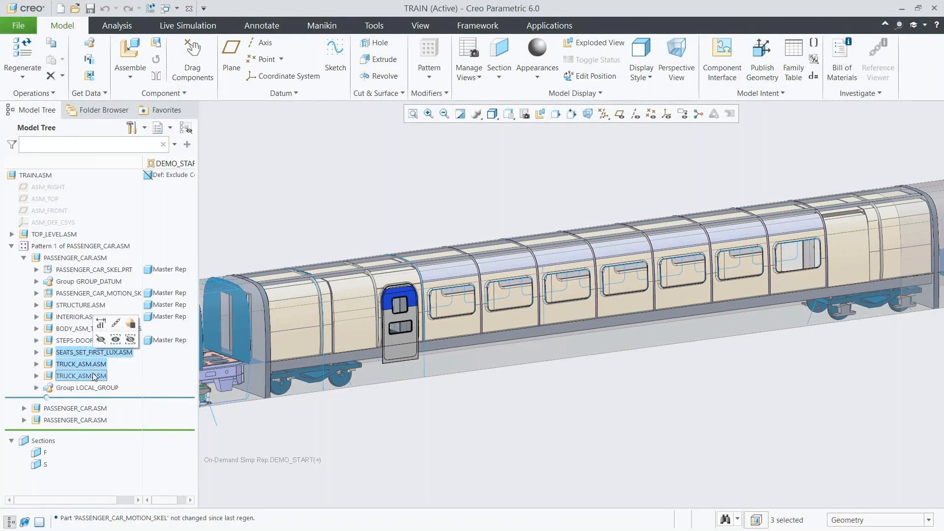
right_click(95, 376)
mouse_move(165, 436)
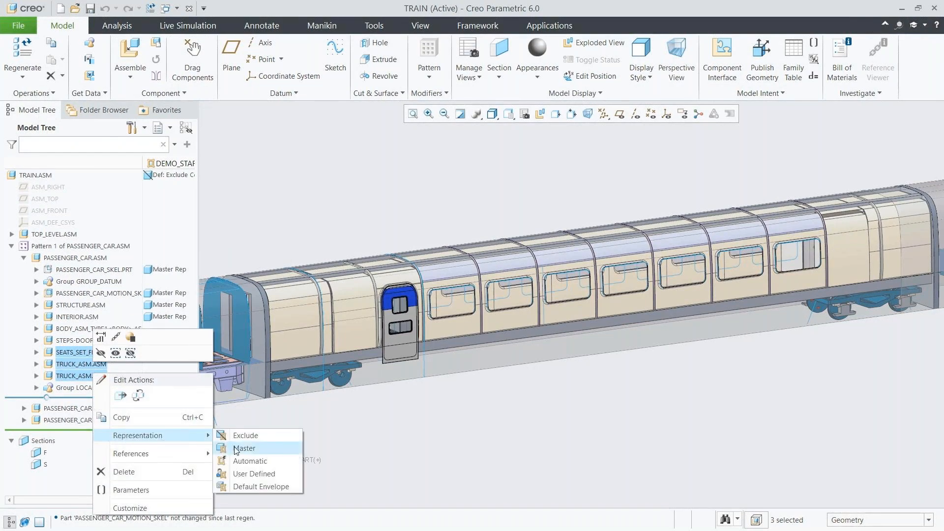
left_click(234, 447)
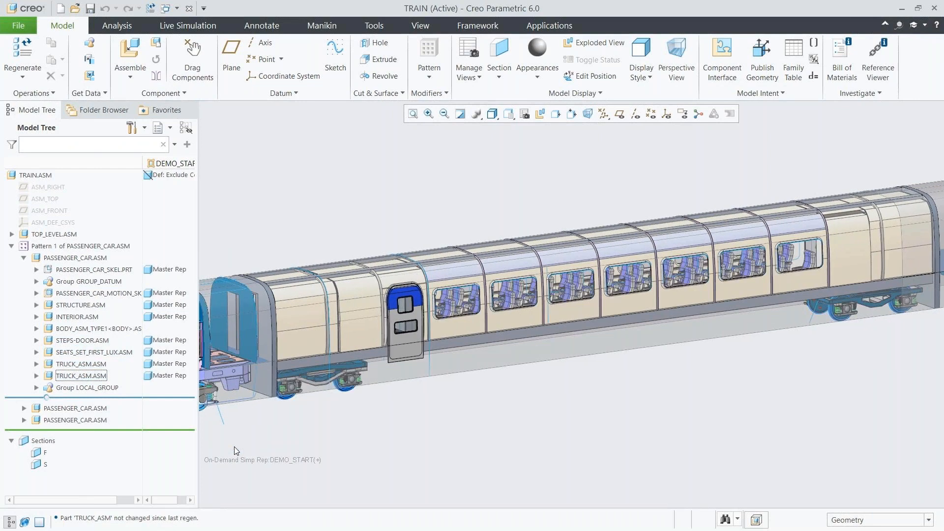
Switch the body assembly BODY_ASM_TYPE1 to its Master representation
left_click(87, 329)
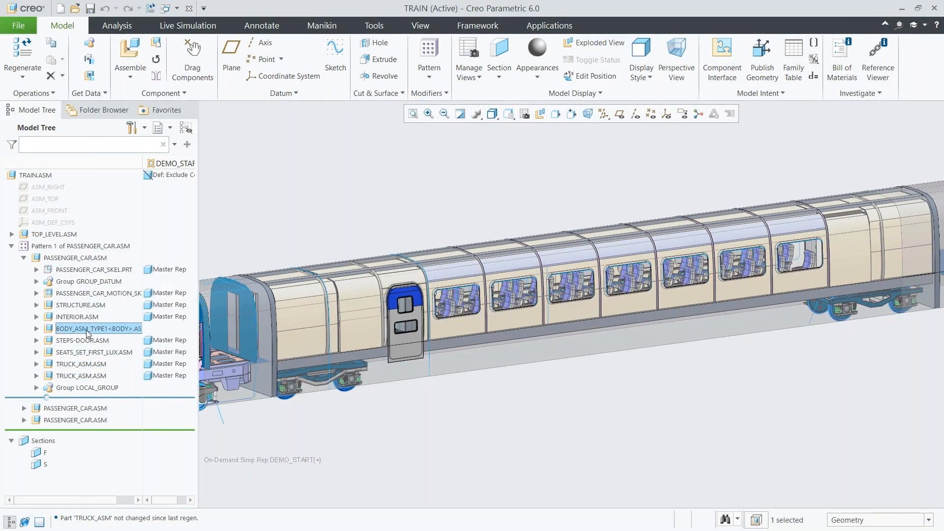
right_click(87, 329)
mouse_move(146, 213)
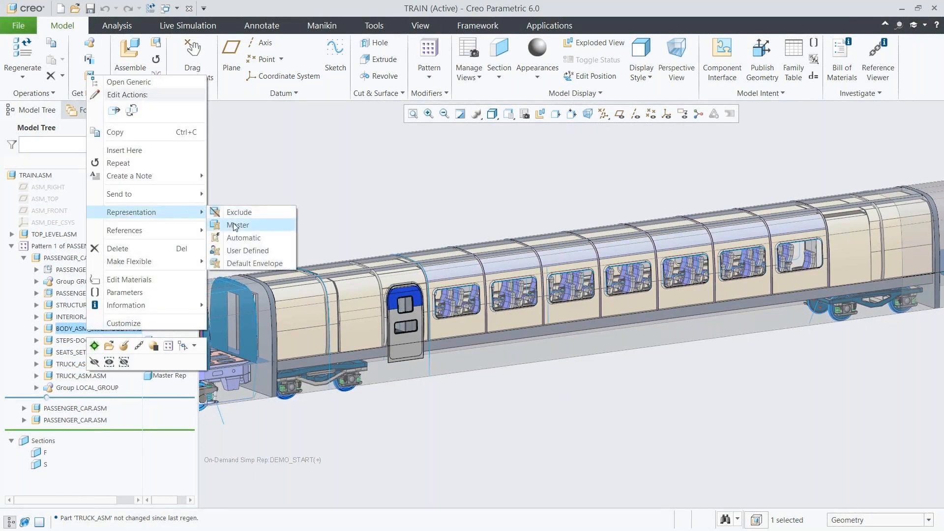
left_click(237, 226)
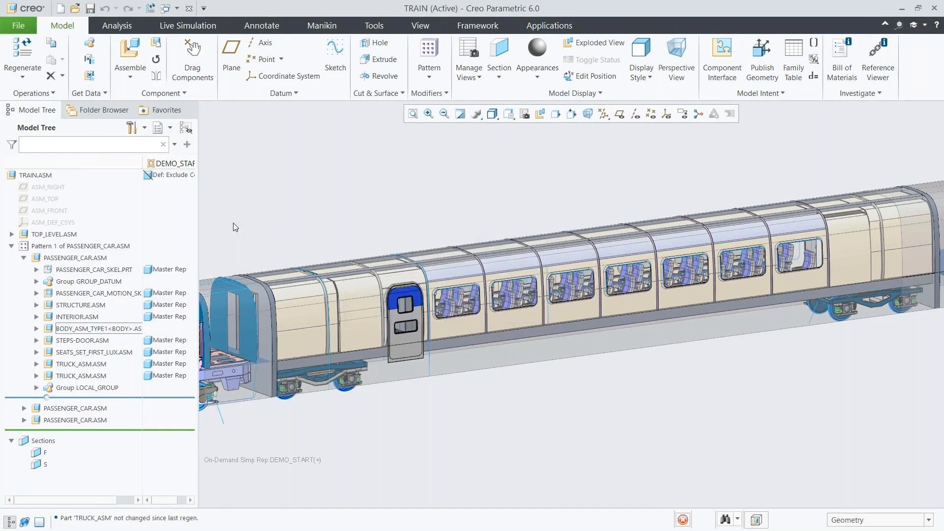
Erase all objects that are not displayed from the session
left_click(18, 25)
mouse_move(34, 245)
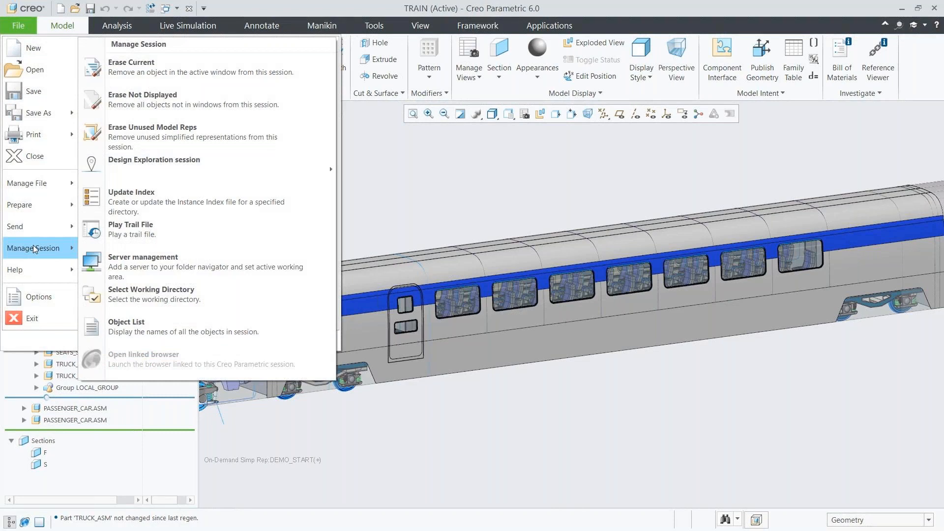
left_click(158, 109)
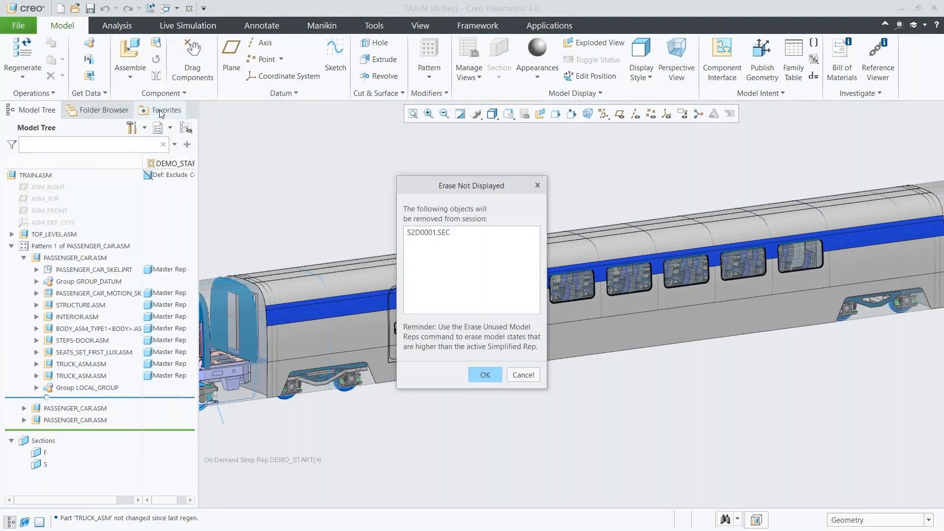
left_click(481, 375)
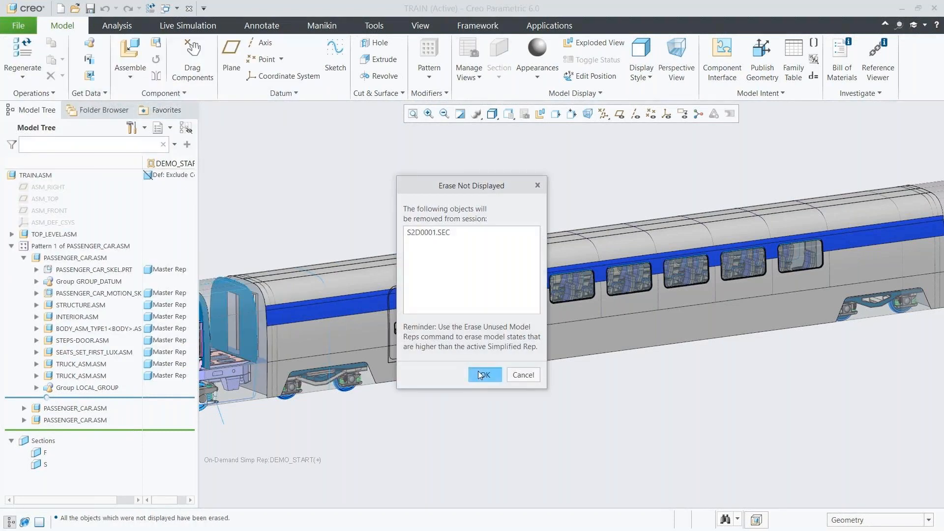
Start a Design Exploration session named Train
left_click(18, 25)
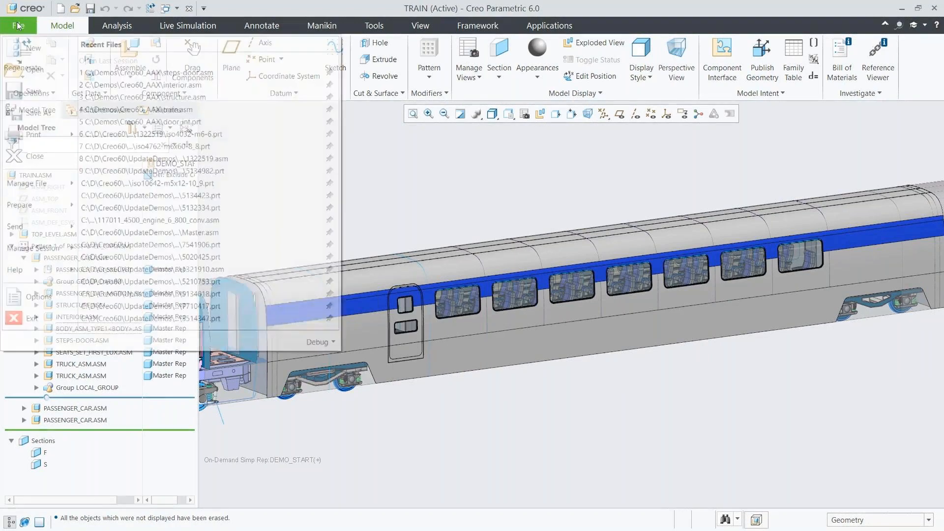
mouse_move(39, 252)
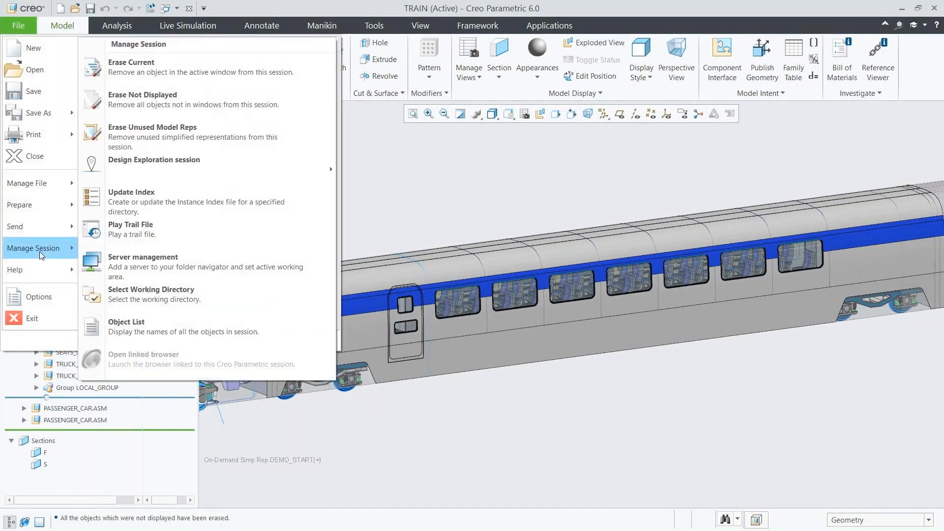
left_click(240, 172)
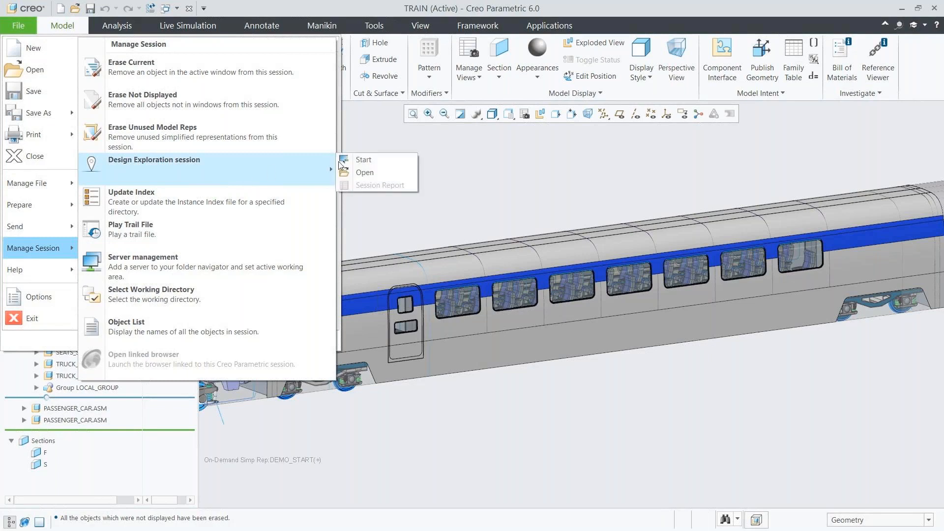
left_click(359, 162)
type("Train")
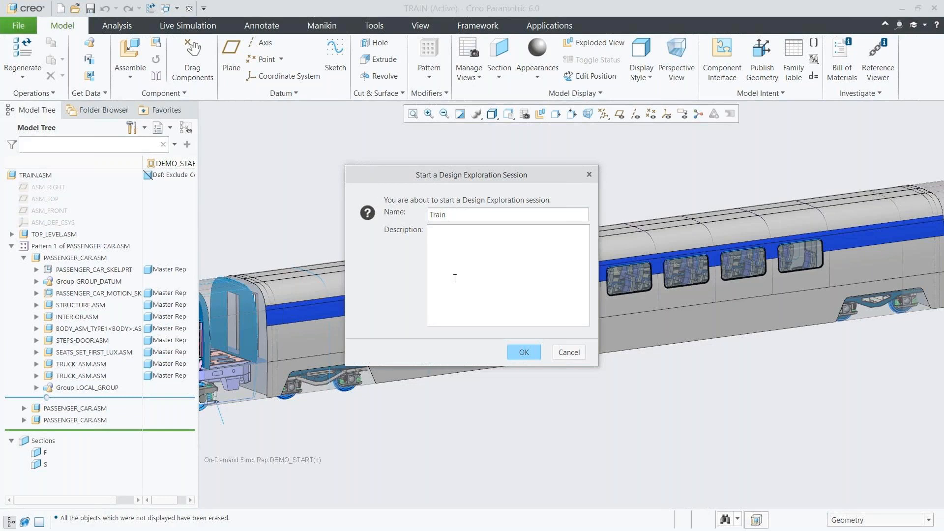
left_click(514, 355)
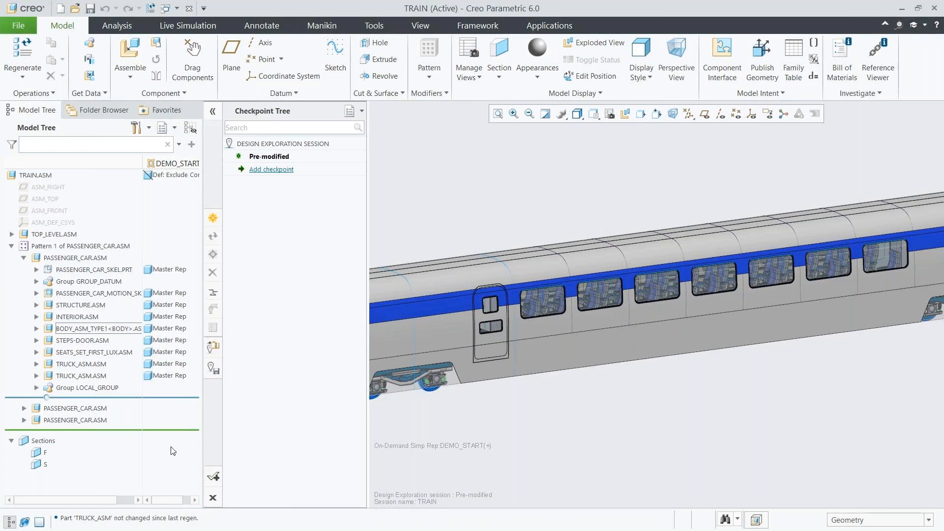
Activate cross section F of the train and open the TRAIN_PROFILE_NEW sketch of PASSENGER_CAR_SKEL.PRT for editing
left_click(45, 453)
left_click(51, 385)
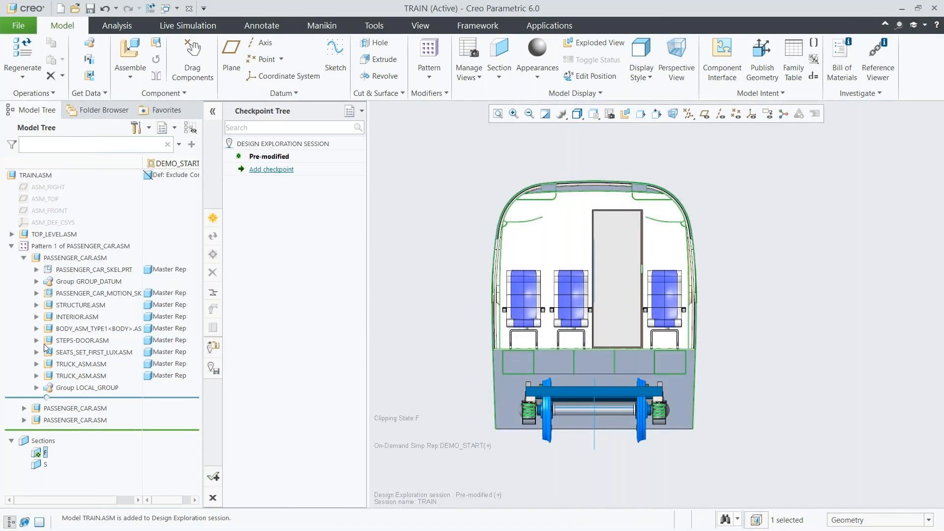
left_click(37, 269)
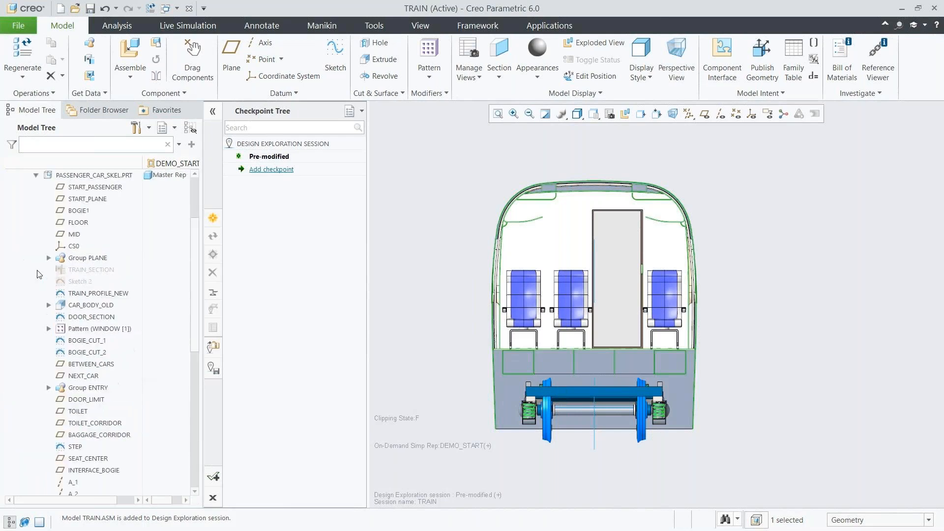
left_click(82, 295)
left_click(108, 231)
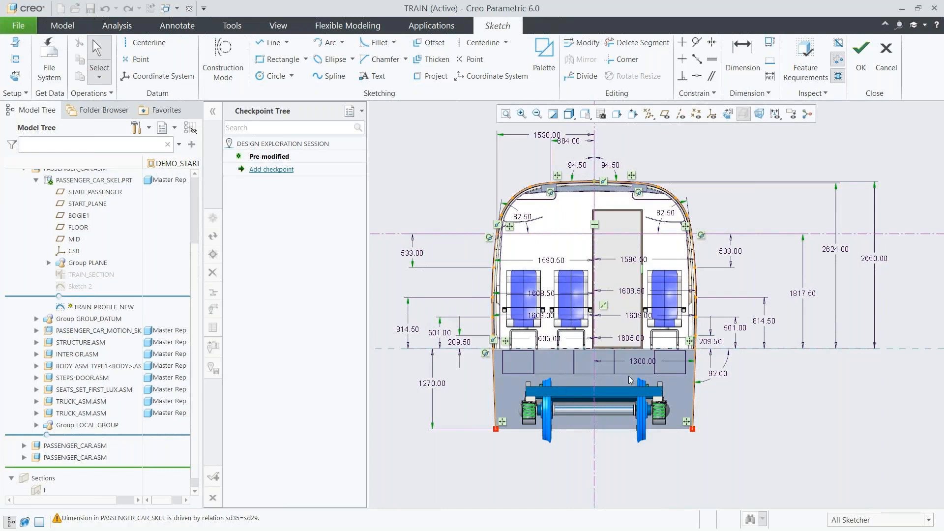
Set the angle of the lower side wall below the floor line in the train profile sketch to 100 degrees
double_click(717, 373)
type("100")
key("Return")
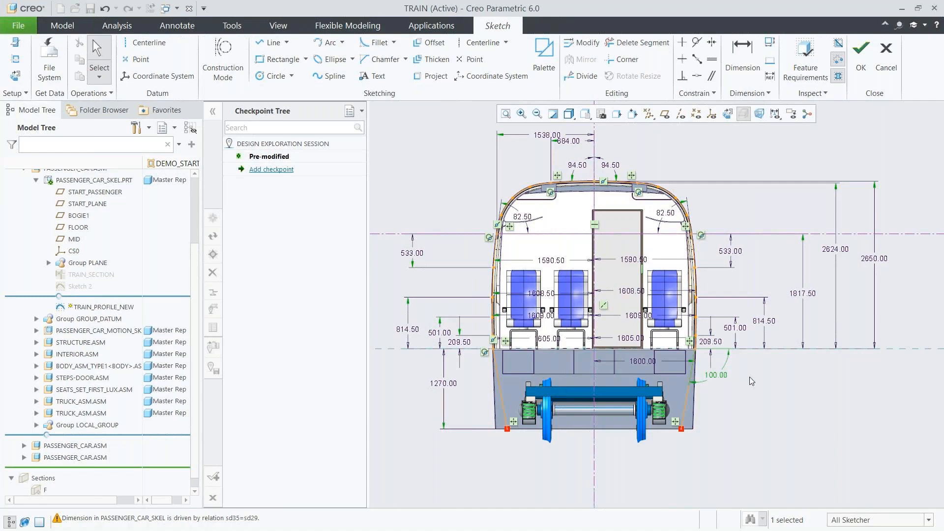
Accept the modified train profile sketch and regenerate the train assembly with the new body shape
right_click(754, 381)
left_click(784, 350)
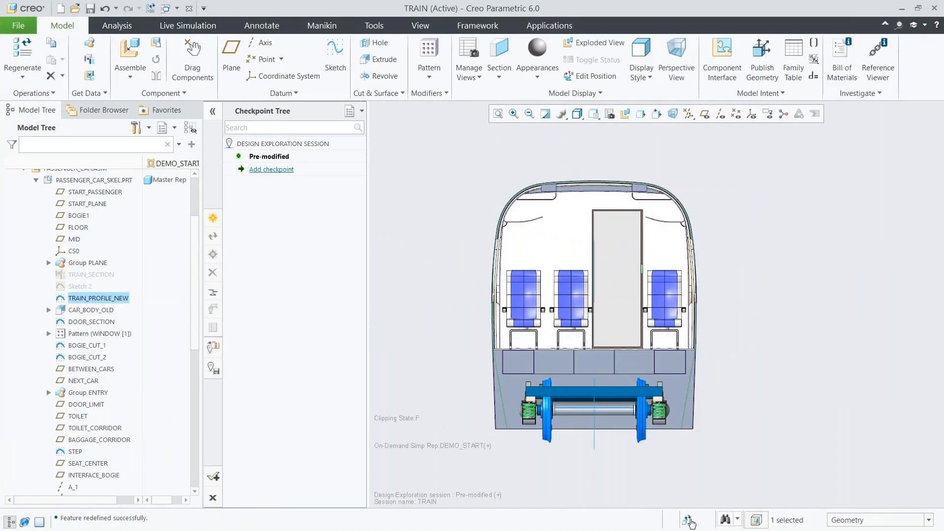
left_click(689, 521)
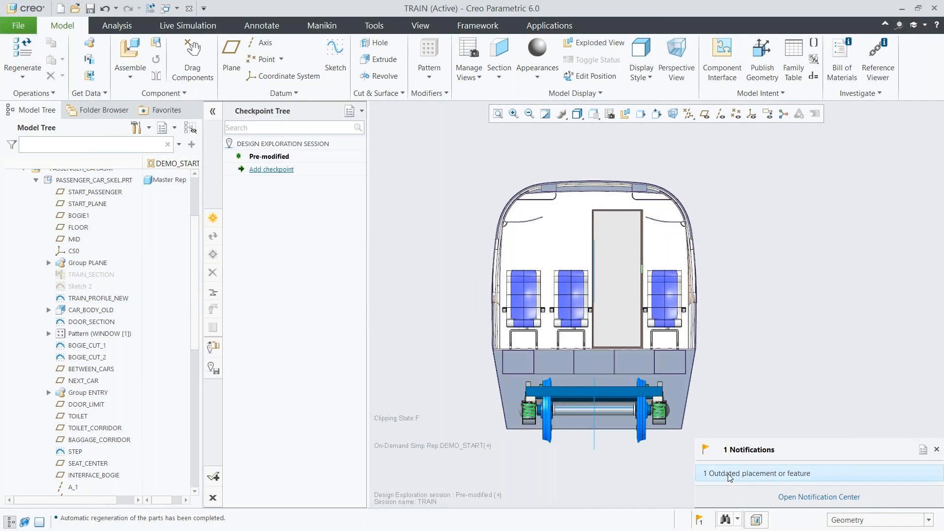
Review the outdated placement or feature notification and locate the affected Copy Geometry feature of DOOR_INT.PRT in the model
left_click(730, 475)
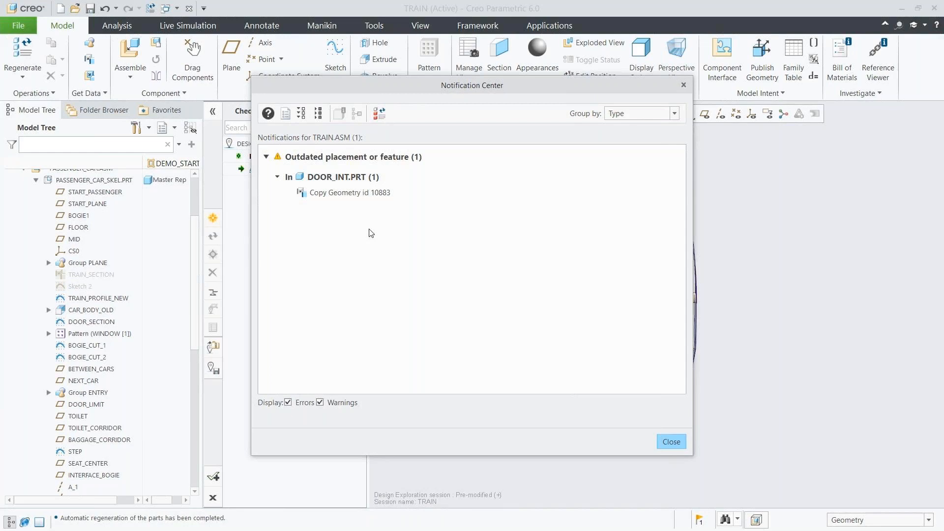
left_click(354, 195)
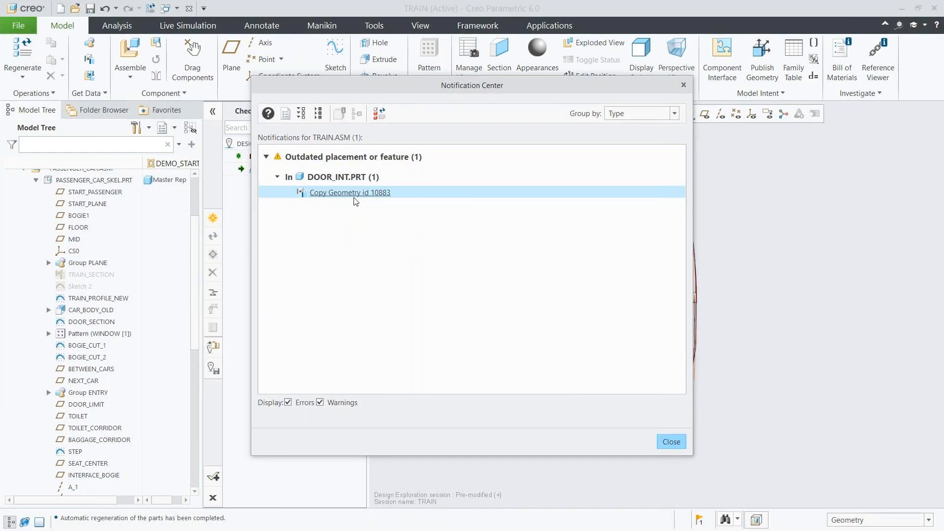
left_click(354, 195)
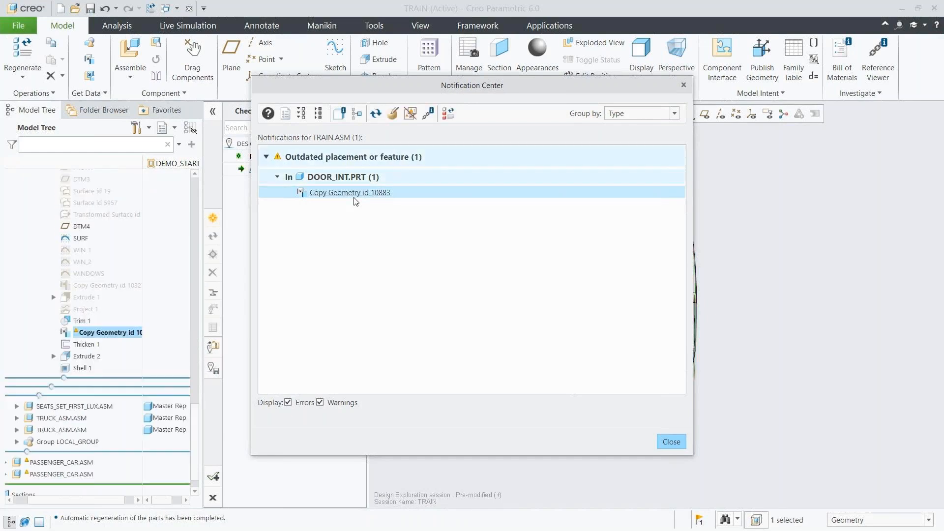
left_click(671, 441)
Deactivate cross section F so the complete train is displayed
scroll(190, 482, "down", 3)
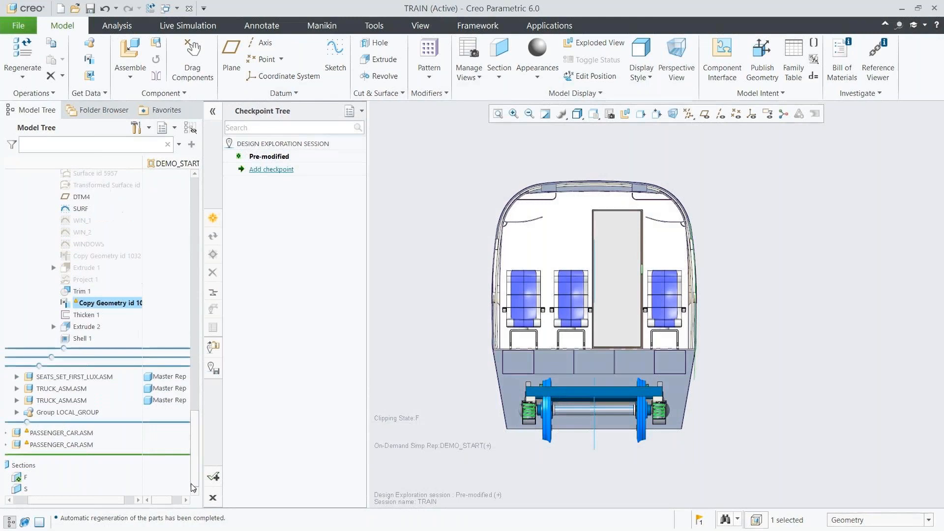
left_click(26, 480)
left_click(34, 416)
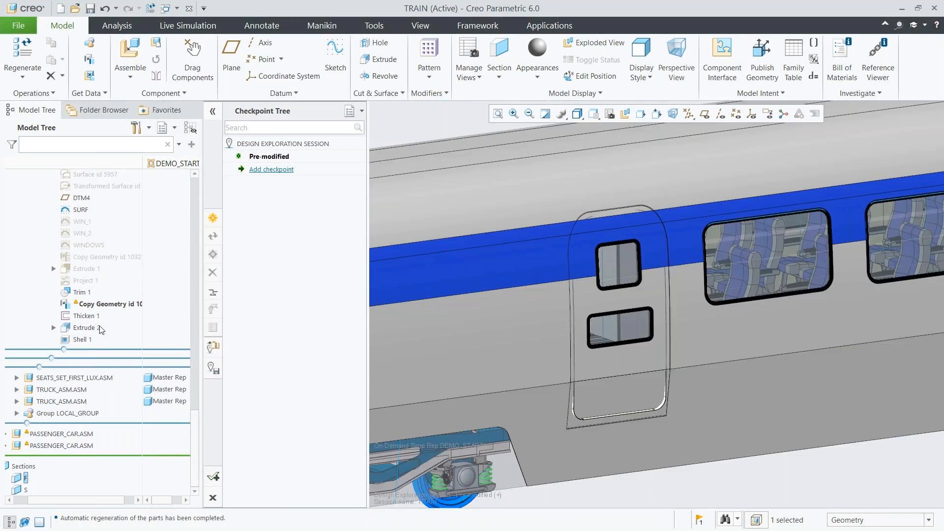
Show the differences between the outdated and changed geometry for the outdated Copy Geometry feature of DOOR_INT.PRT
left_click(110, 306)
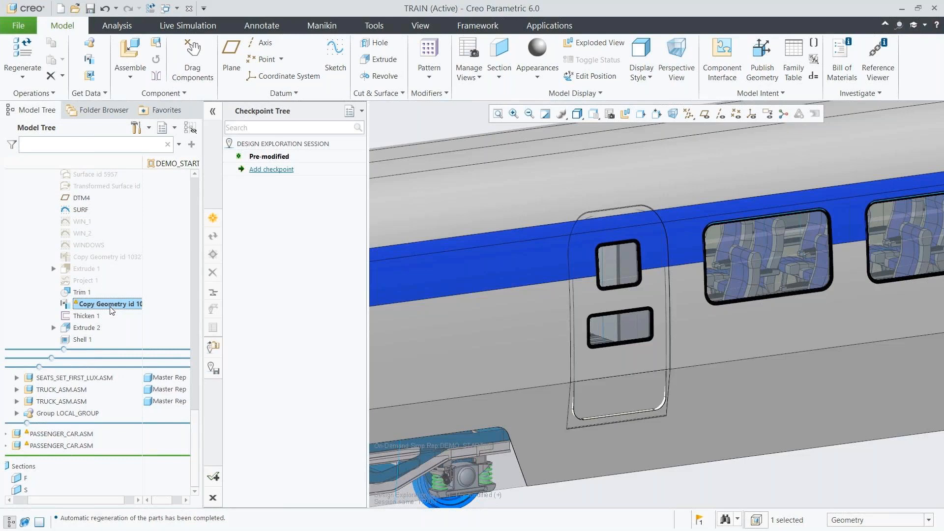
right_click(111, 308)
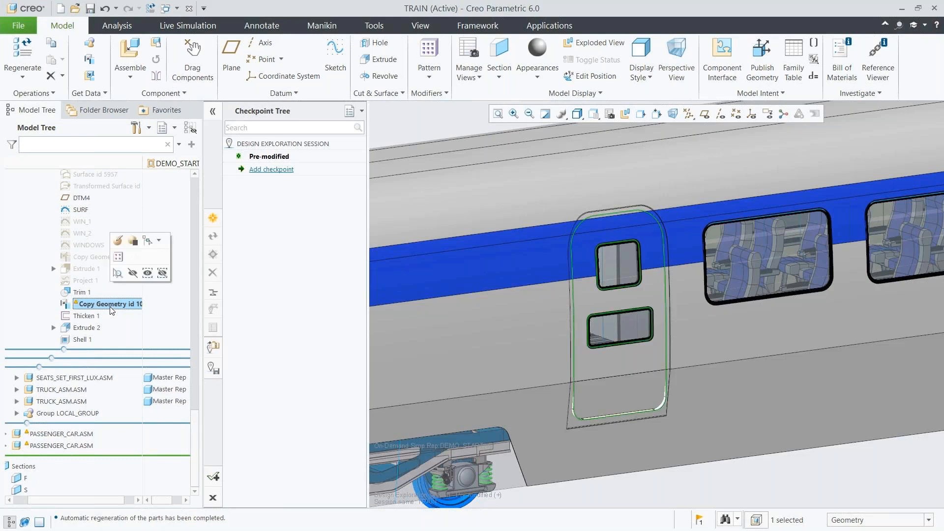
mouse_move(154, 364)
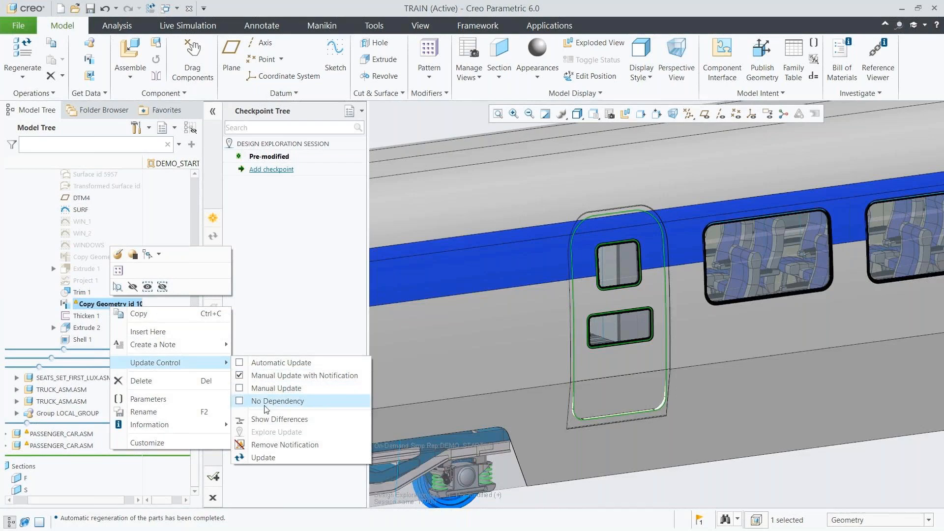
left_click(270, 419)
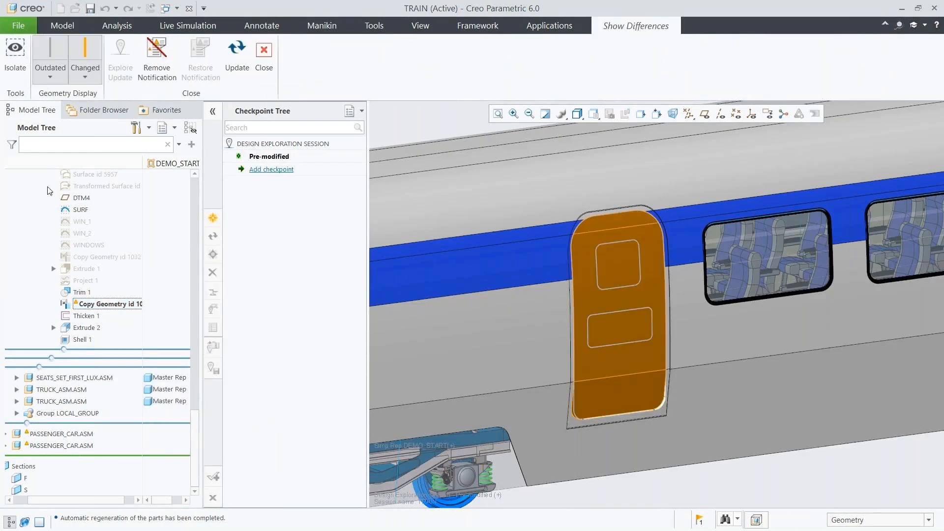
Isolate the compared door surfaces, hide the outdated geometry, and update the Copy Geometry feature
left_click(16, 54)
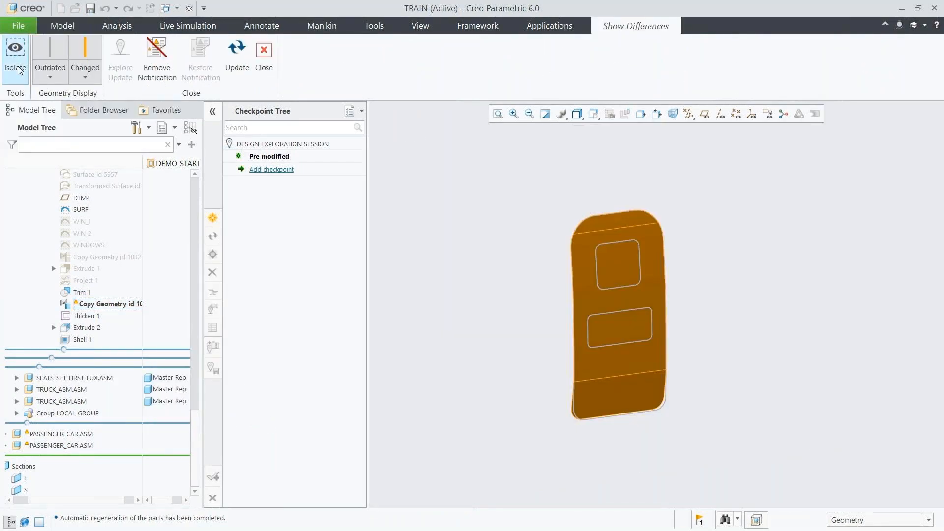
left_click(85, 57)
left_click(86, 56)
left_click(50, 58)
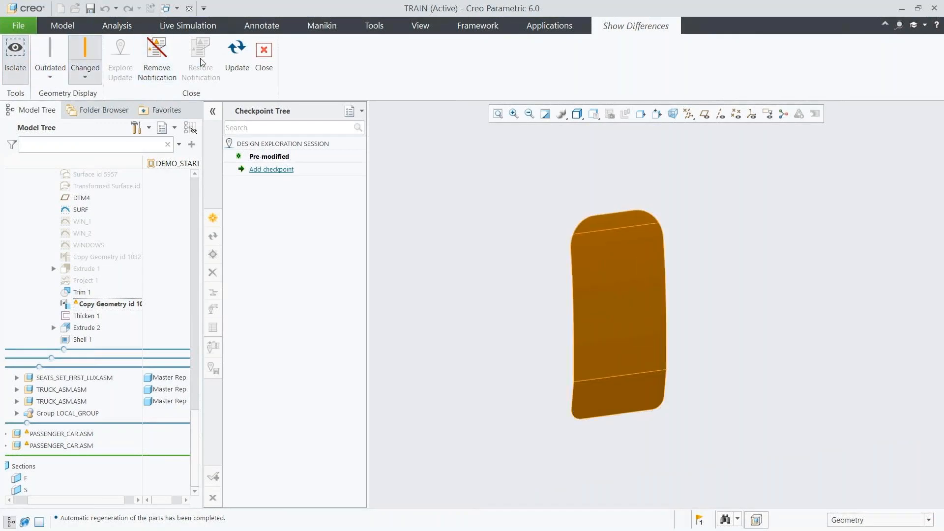
left_click(238, 64)
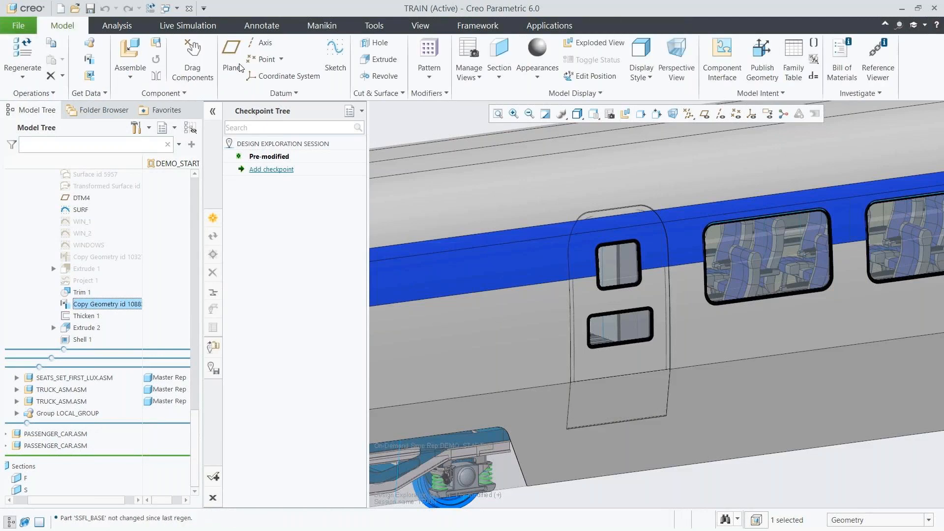
Add a checkpoint named Shell_change to the Design Exploration session
left_click(264, 170)
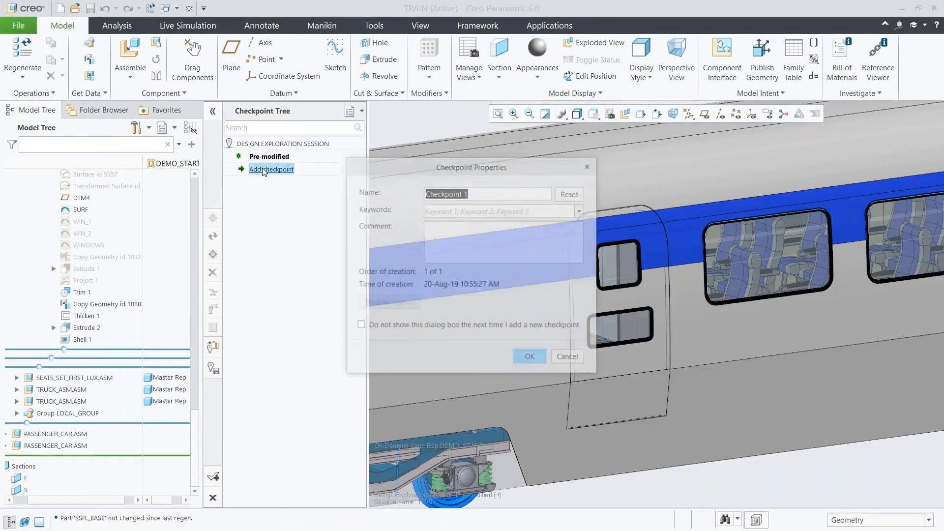
type("Shell_change")
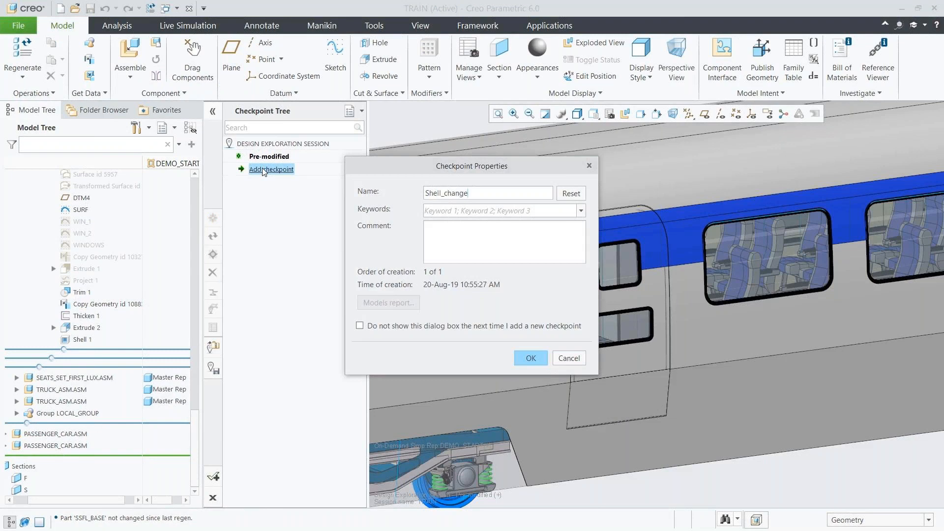
left_click(528, 358)
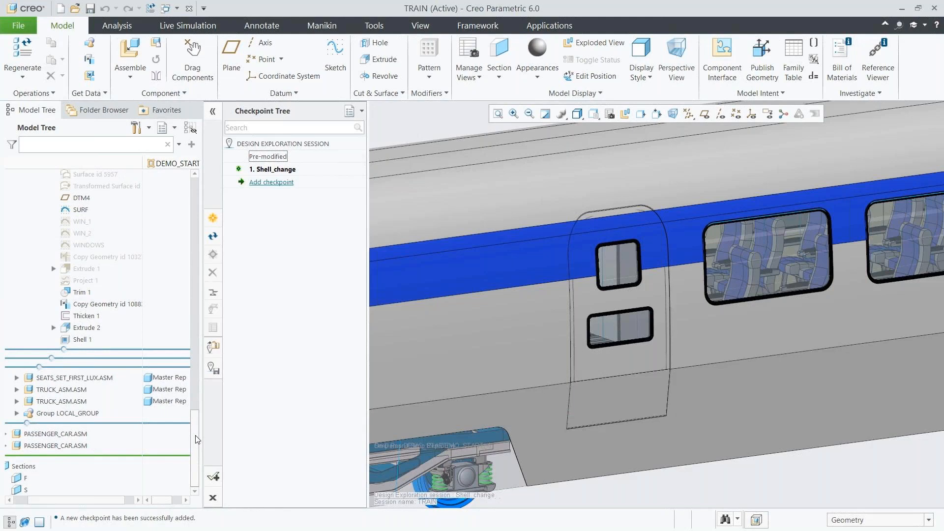
Collapse STEPS-DOOR.ASM and PASSENGER_CAR_SKEL.PRT in the model tree and activate cross section S to expose the seats
left_click_drag(195, 435, 186, 386)
scroll(183, 350, "up", 2)
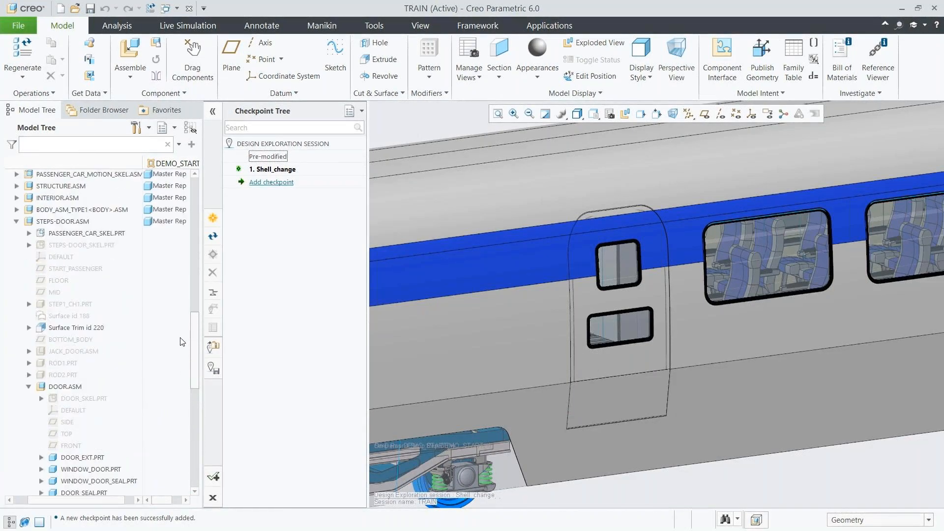
left_click(16, 221)
left_click_drag(194, 363, 195, 181)
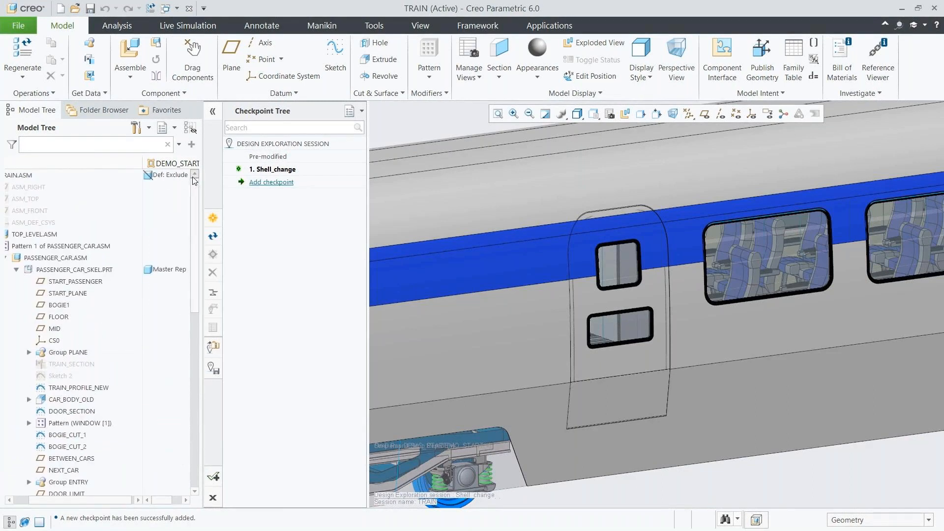
left_click(18, 270)
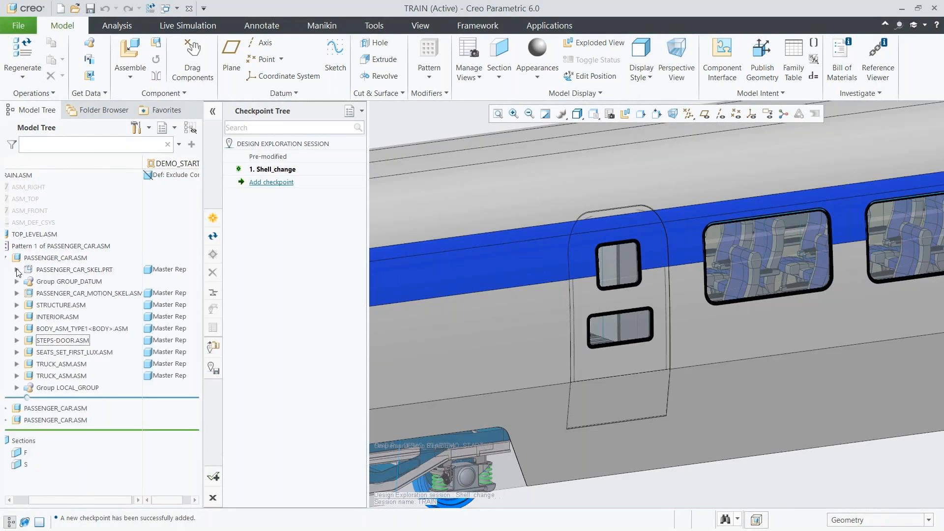
left_click(22, 465)
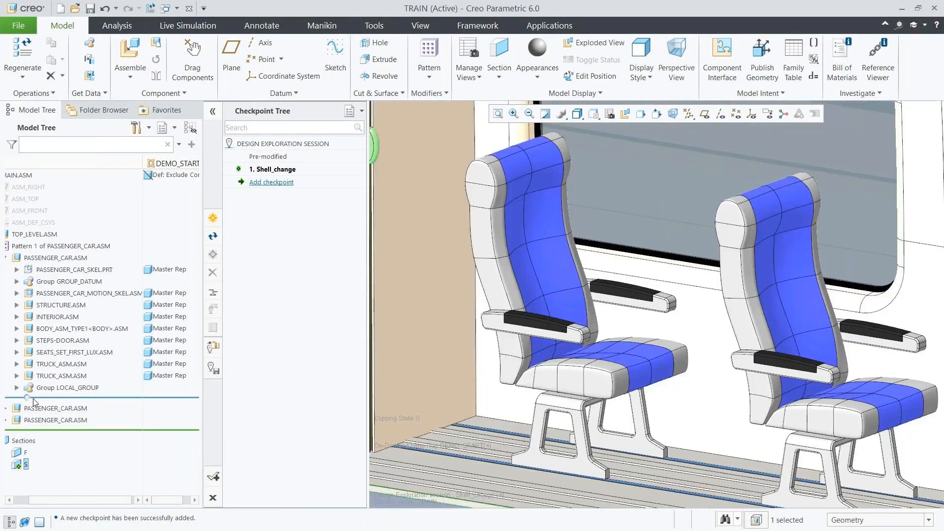
Select the front seat's armrest, list its features, and activate ARM_REST_01.PRT within the train assembly
left_click(494, 325)
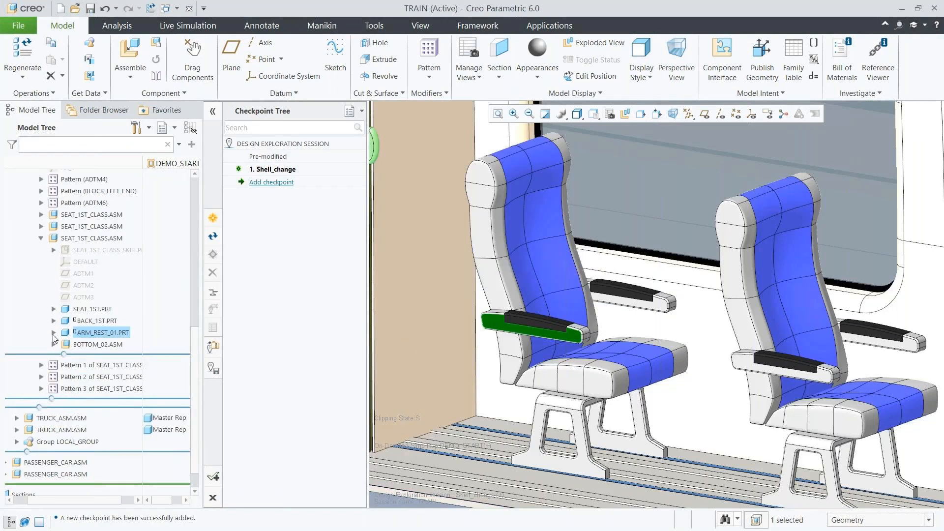
left_click(53, 333)
left_click(98, 329)
left_click(112, 279)
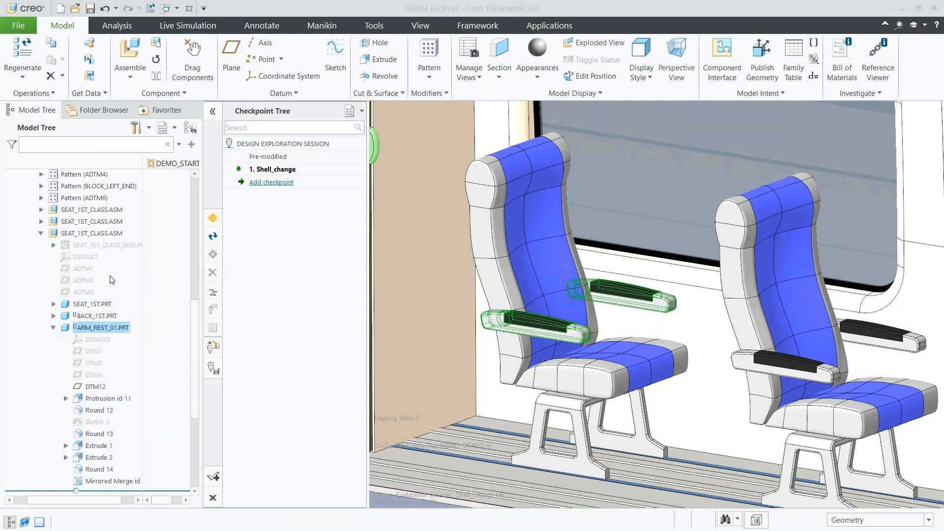
Extrude Sketch 2 as a solid up to the armrest's outer side face and reorder the extrusion directly after Sketch 2, before Round 13
left_click(95, 422)
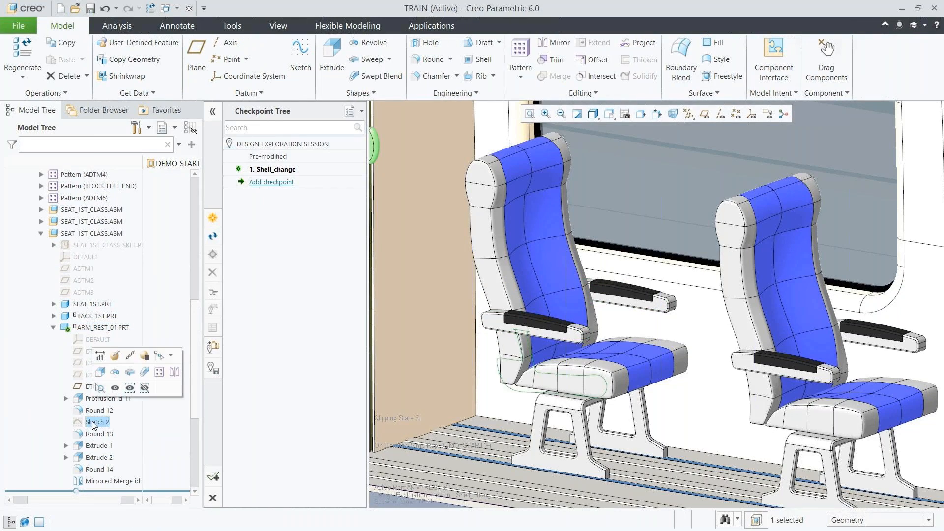
left_click(100, 371)
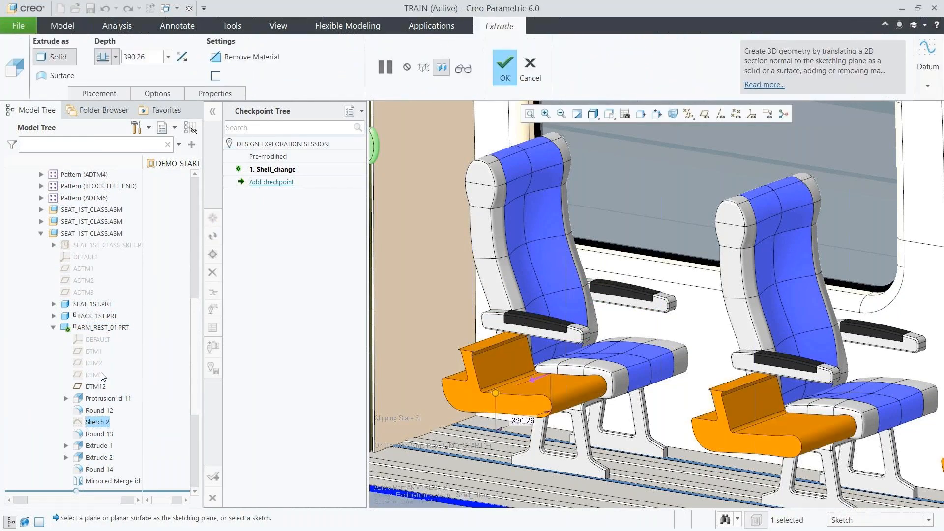
right_click(495, 393)
left_click(511, 355)
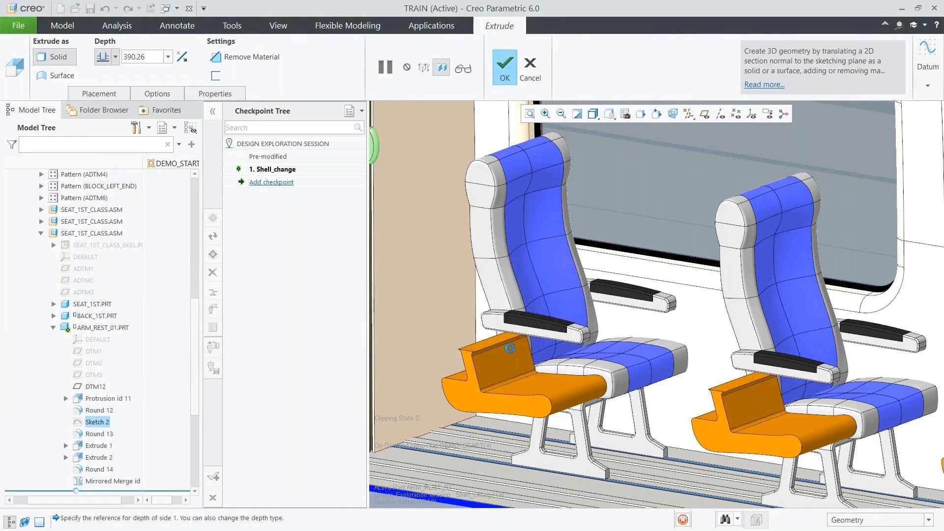
left_click(495, 326)
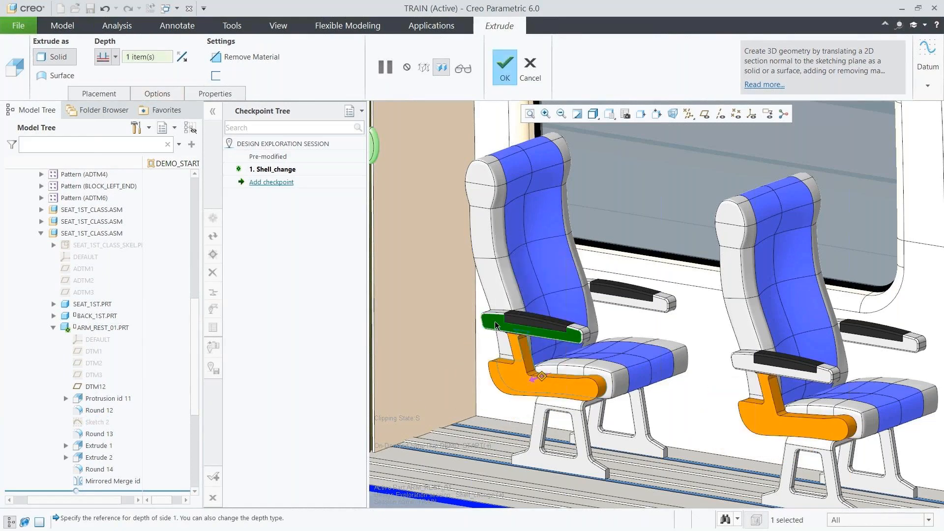
middle_click(495, 326)
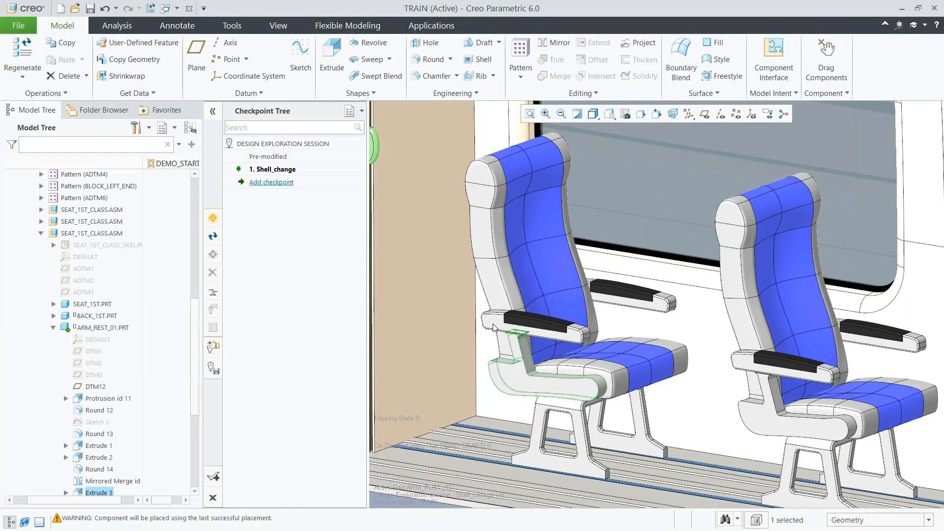
left_click_drag(96, 462, 93, 422)
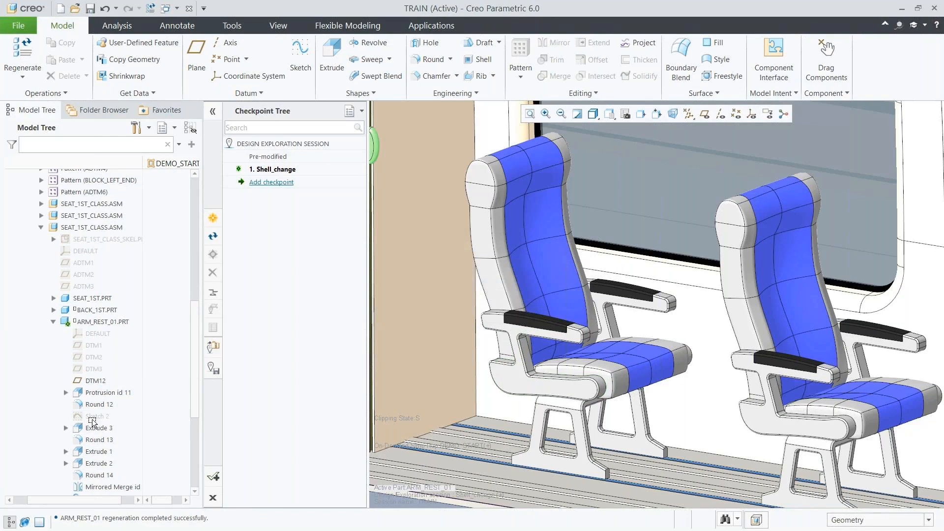
View the model changes of ARM_REST_01.PRT against the Pre-modified state, inspect the compared armrests, and close the comparison
right_click(96, 322)
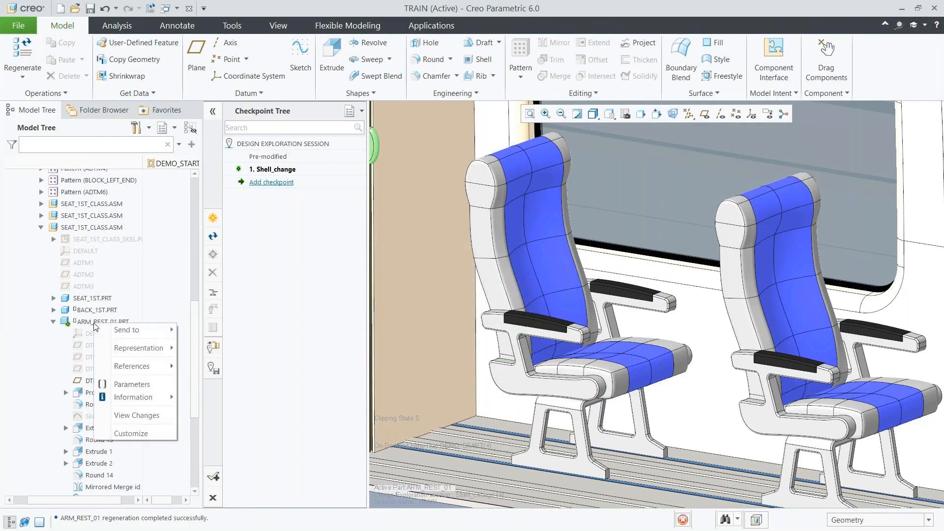
left_click(129, 416)
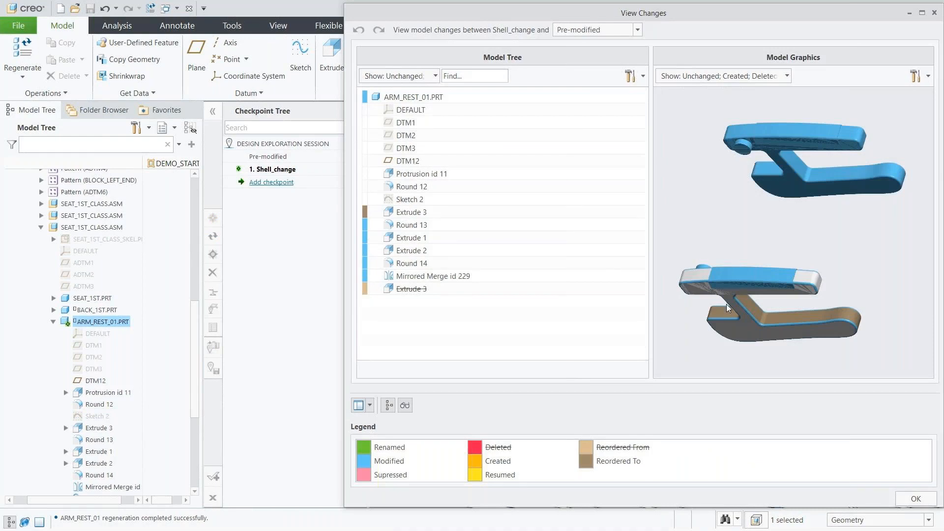
mouse_move(731, 304)
middle_mouse_down()
mouse_move(705, 317)
mouse_move(737, 295)
mouse_move(765, 291)
middle_mouse_up()
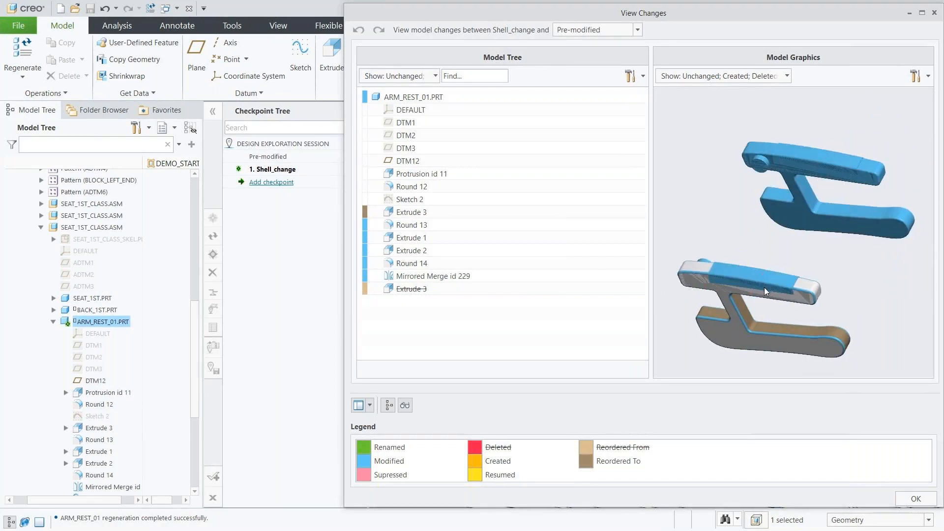
left_click(909, 497)
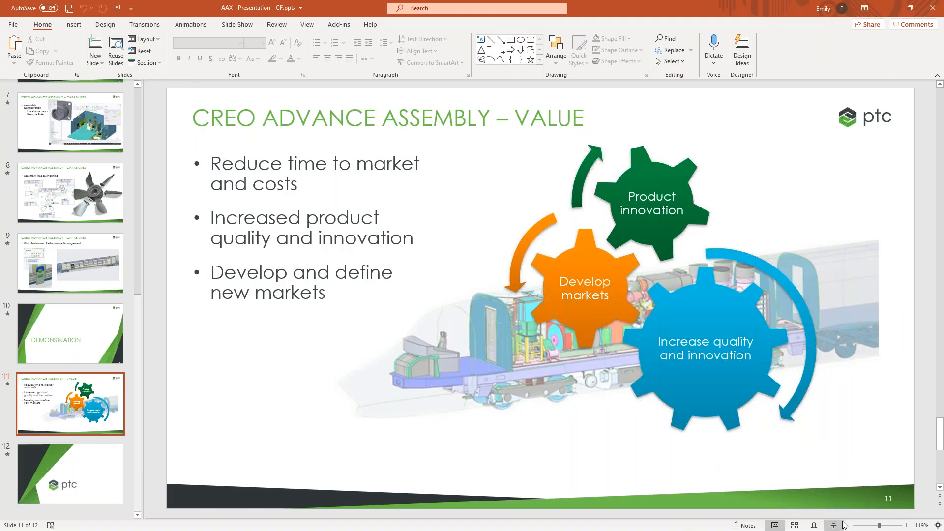
In the PowerPoint presentation, start the slide show from the Creo Advance Assembly – Value slide
left_click(833, 525)
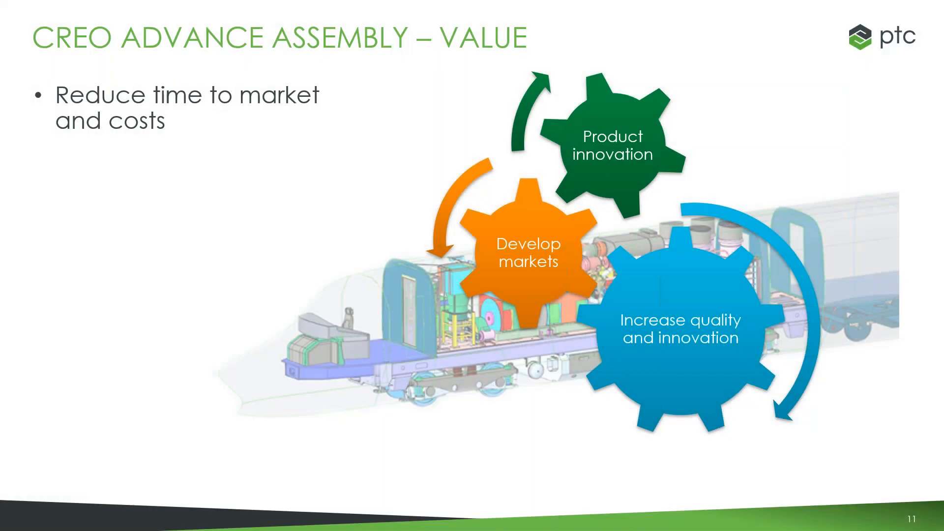